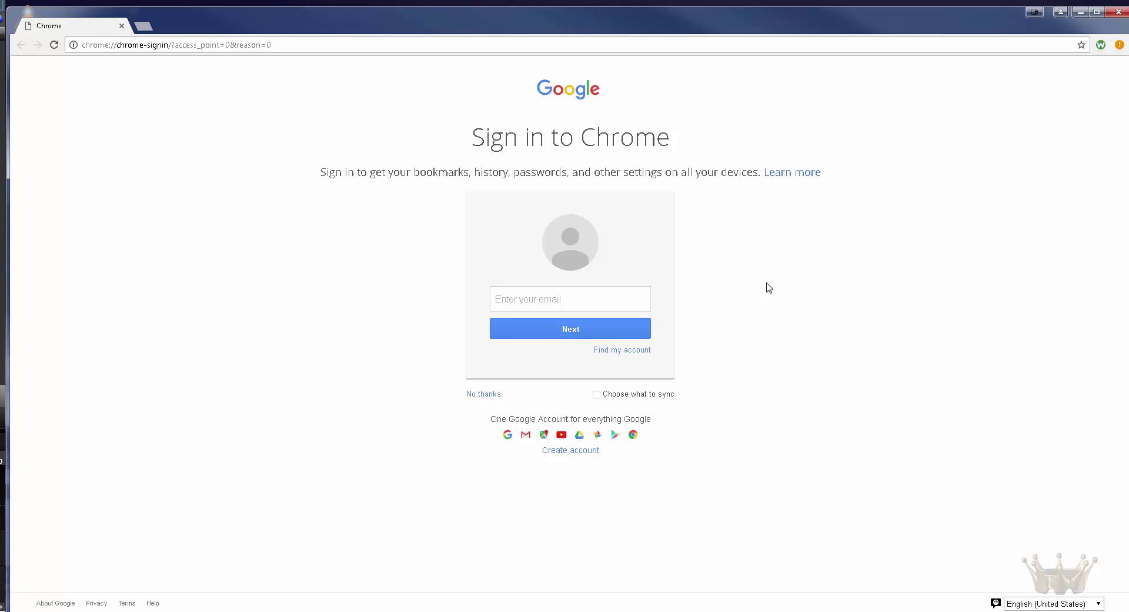
# Step: Open Chrome Settings in a new tab from the main menu
pyautogui.click(606, 307)
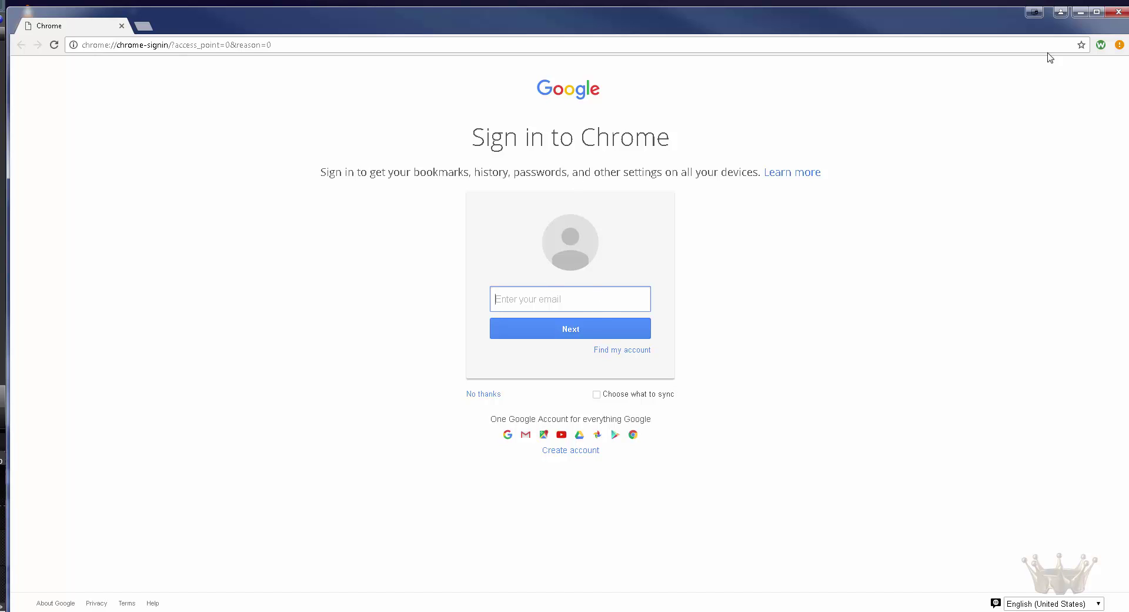
pyautogui.click(1120, 44)
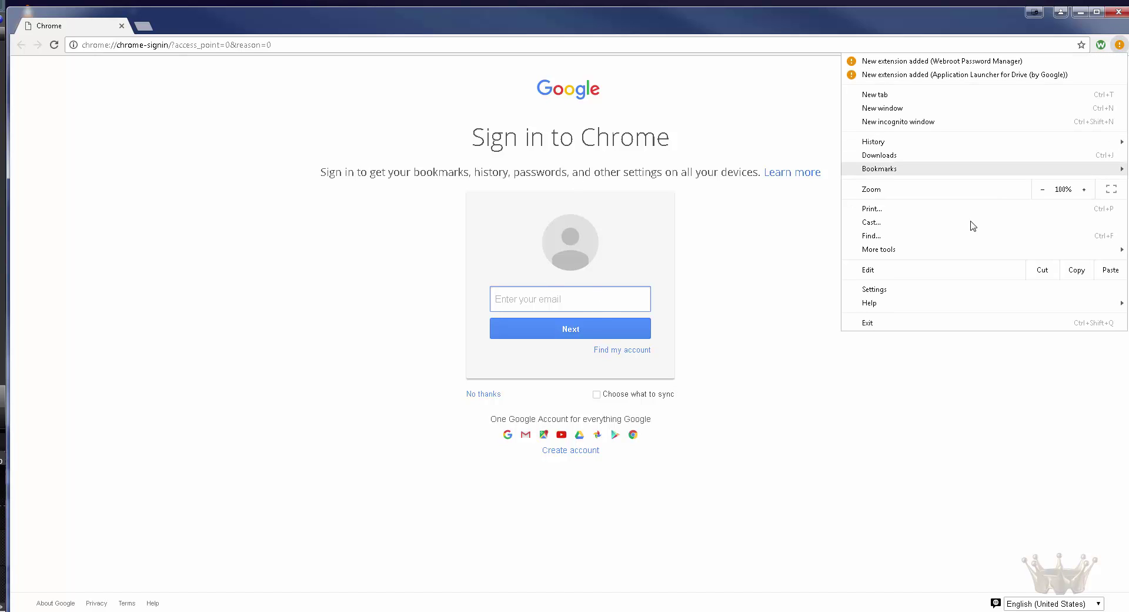
pyautogui.click(933, 289)
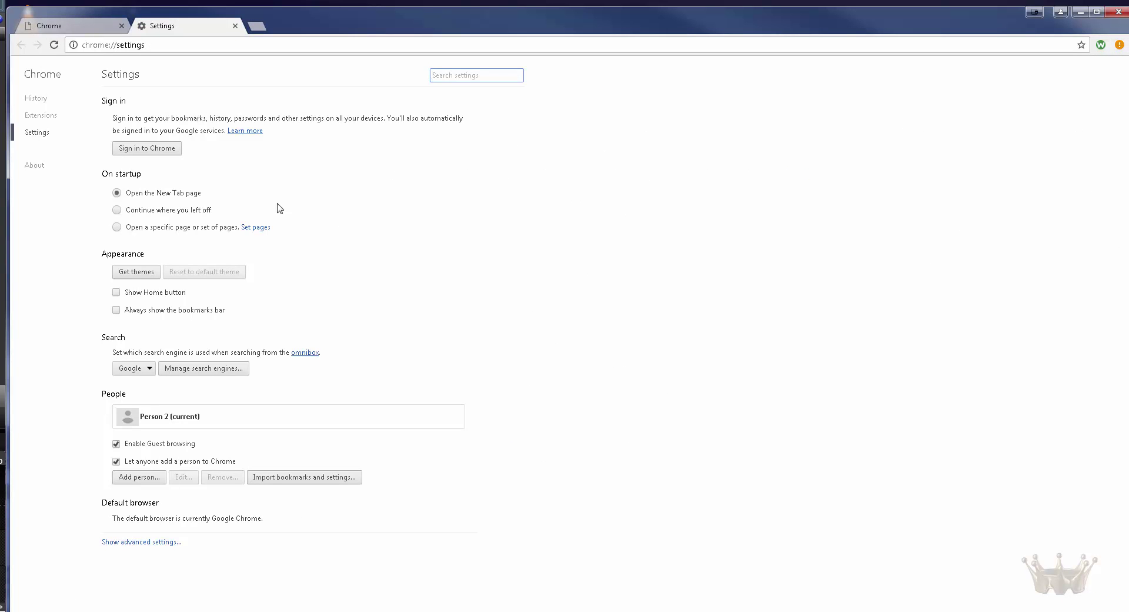
# Step: Sign in to Chrome from Settings with the Google account email and password
pyautogui.click(146, 152)
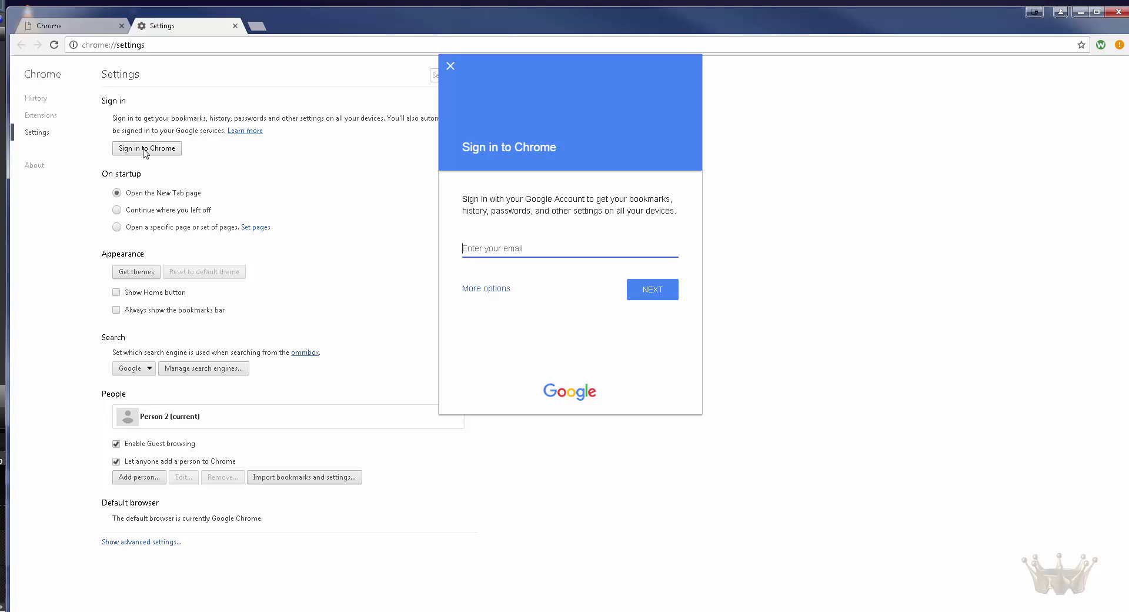
pyautogui.press('Return')
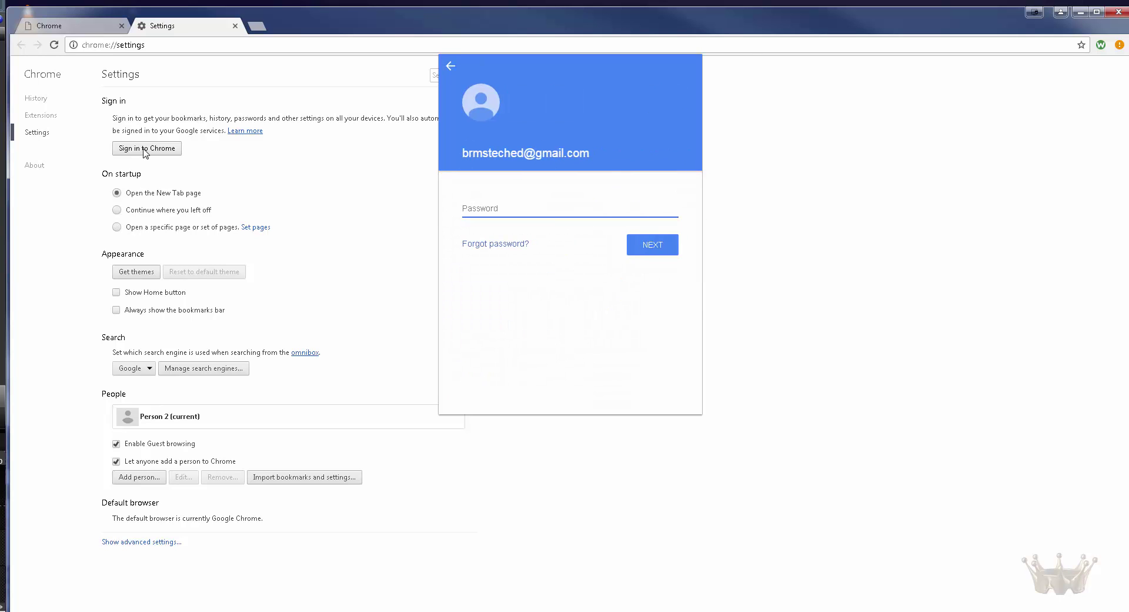
pyautogui.write('••••••••••••••')
pyautogui.click(645, 245)
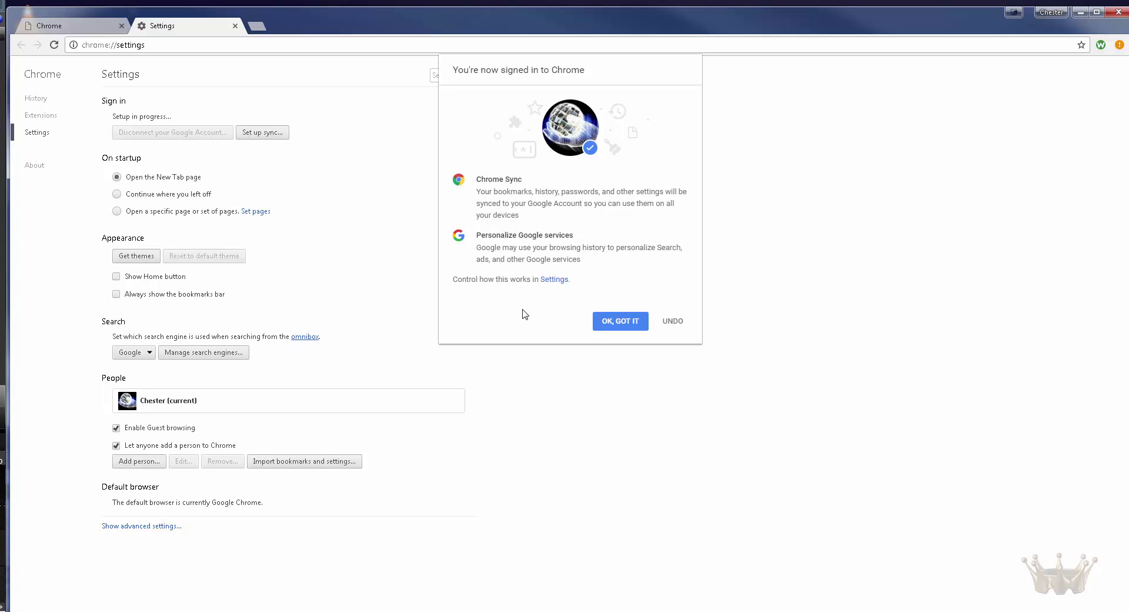
# Step: Dismiss the 'You're now signed in to Chrome' confirmation with OK, GOT IT
pyautogui.click(607, 325)
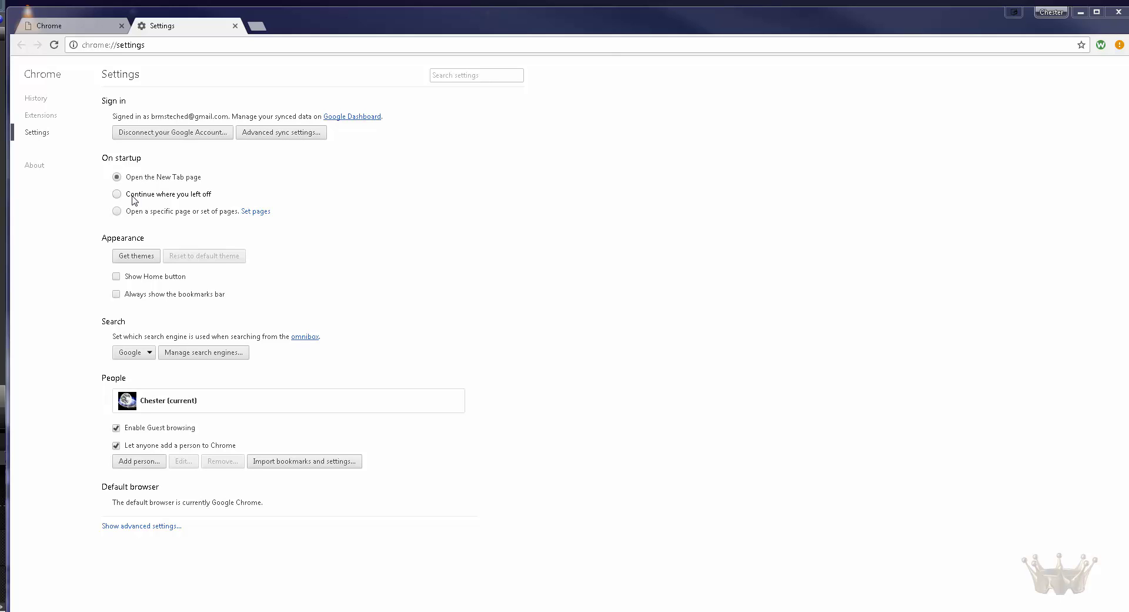
# Step: Set startup to open specific pages, adding yahoo.com and espn.com
pyautogui.click(117, 212)
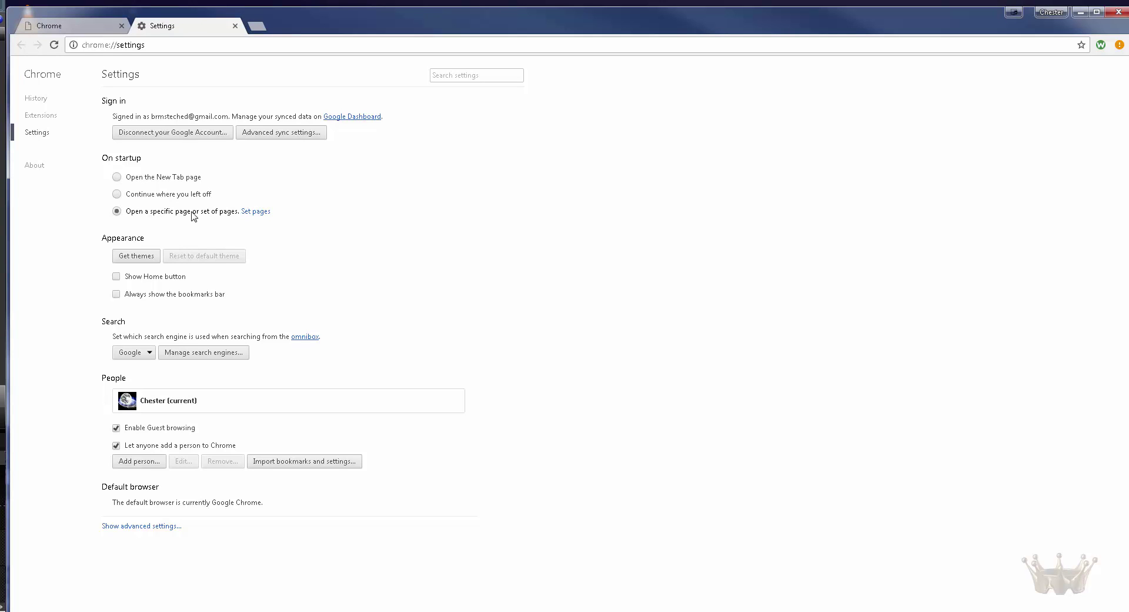
pyautogui.click(251, 213)
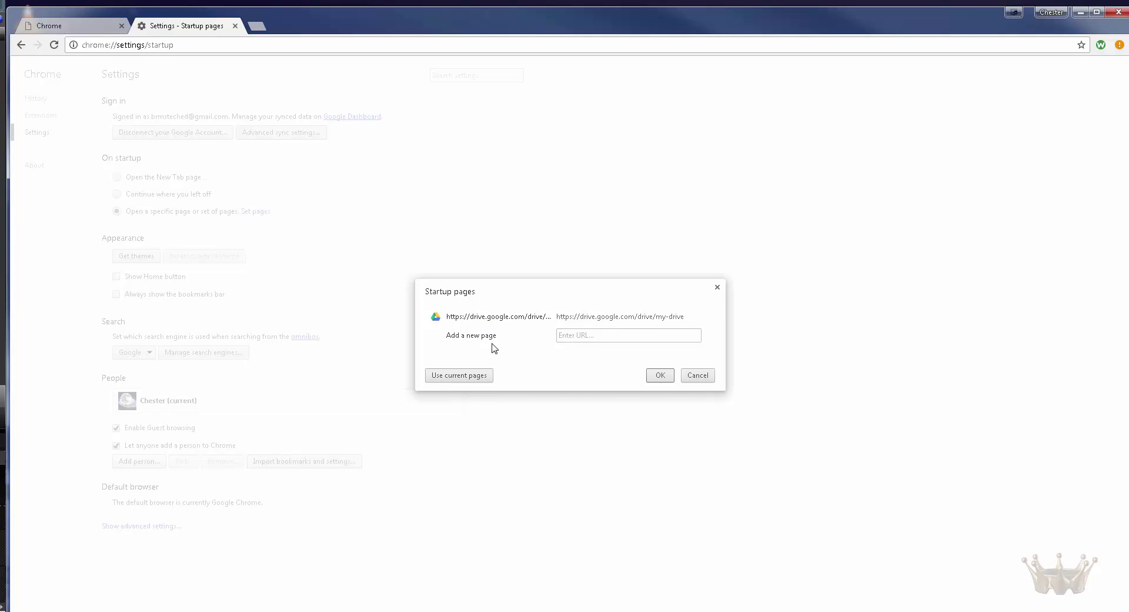
pyautogui.click(580, 339)
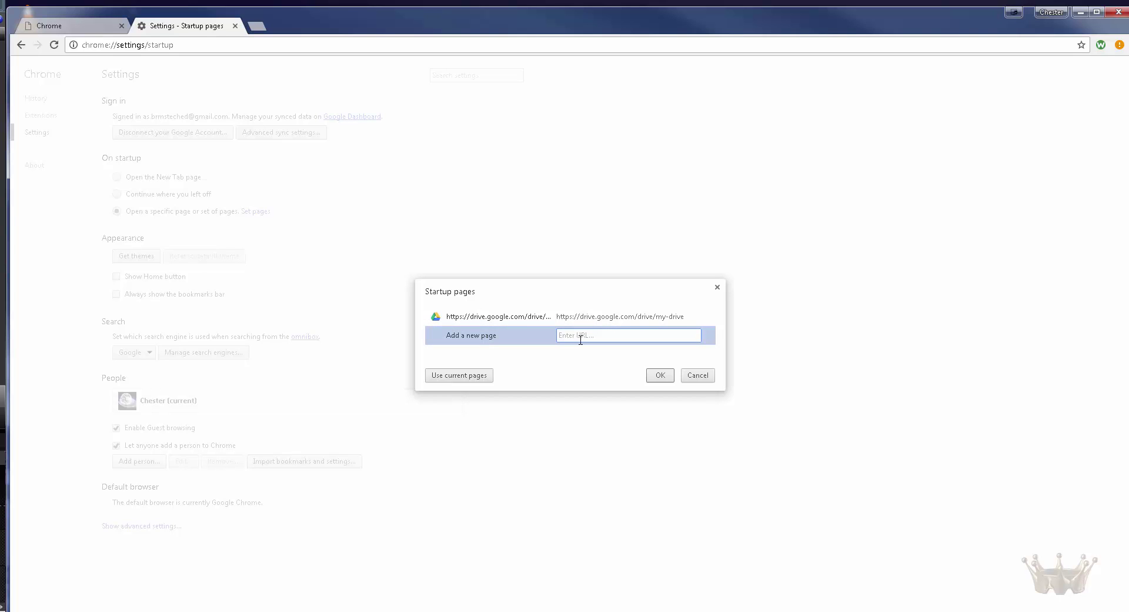
pyautogui.write('yahoo.com')
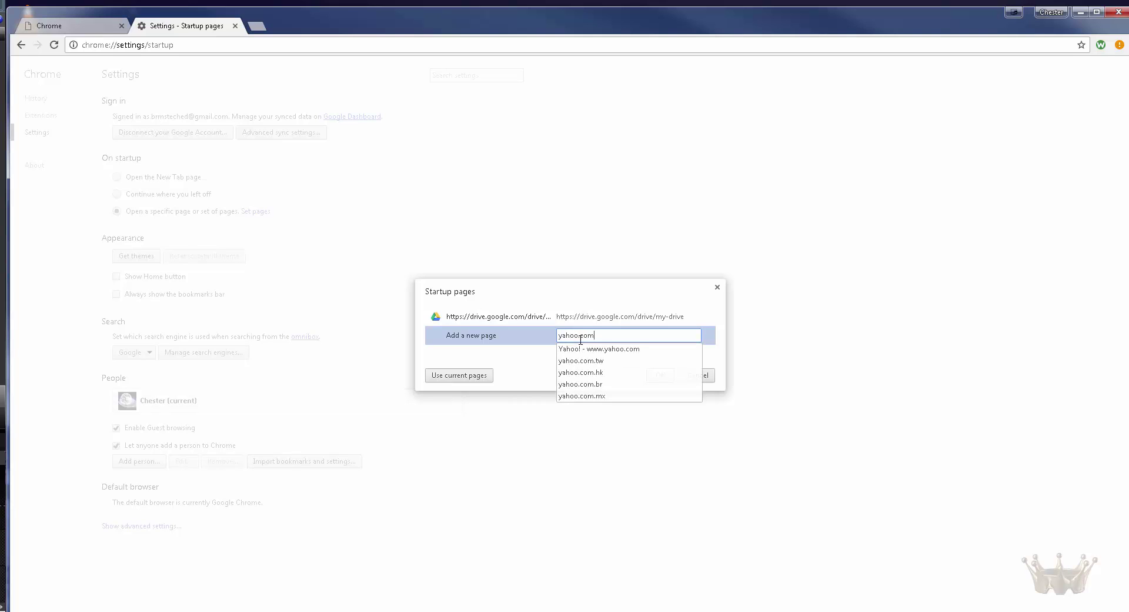
pyautogui.click(595, 349)
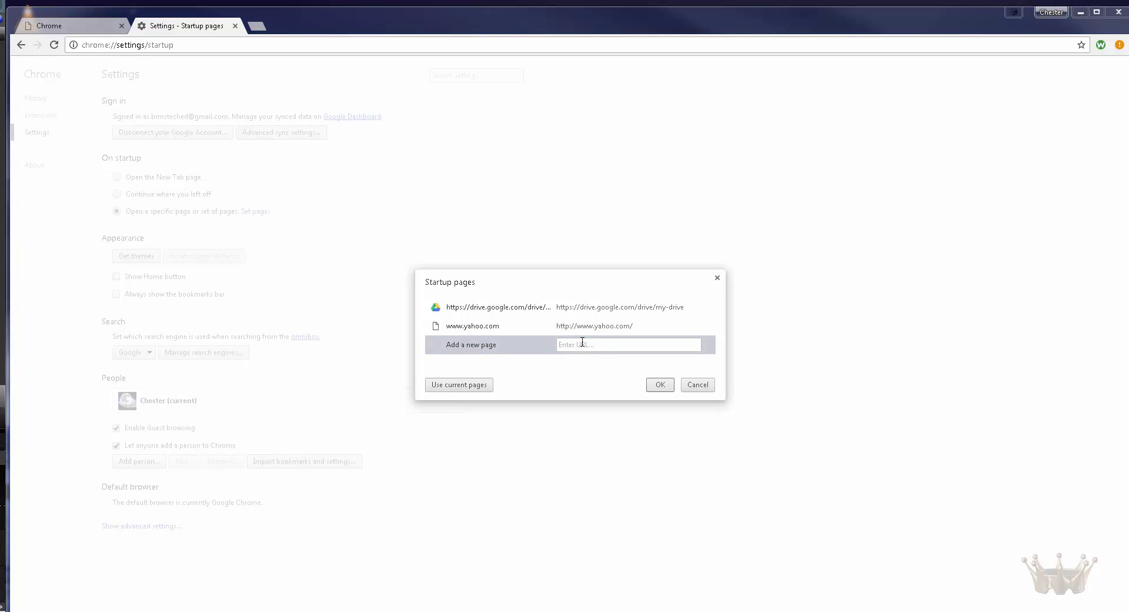
pyautogui.write('espn')
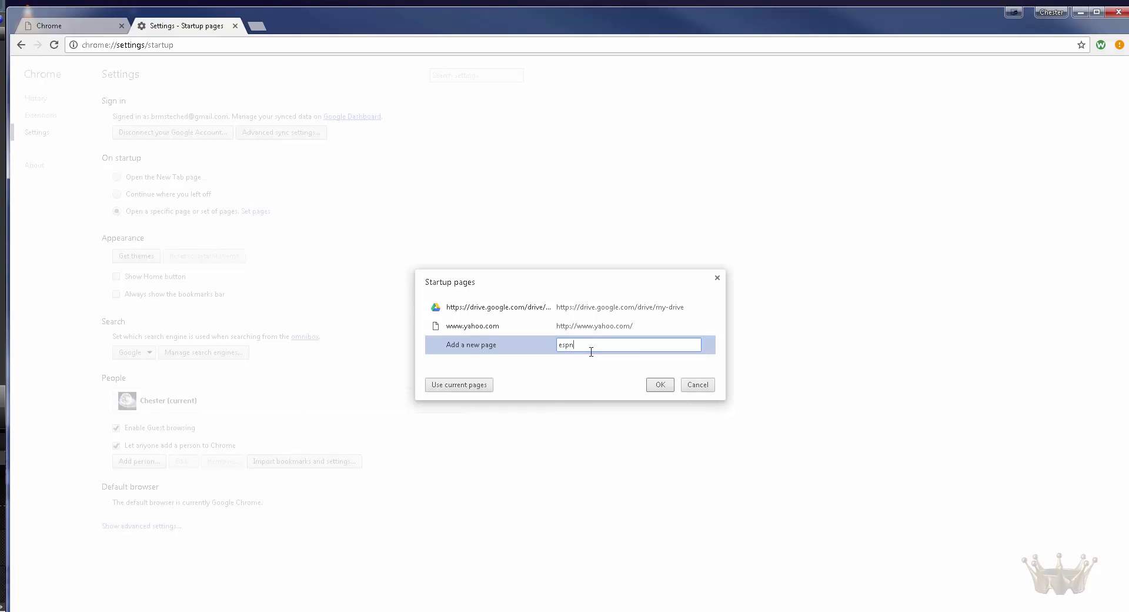
pyautogui.write('.com')
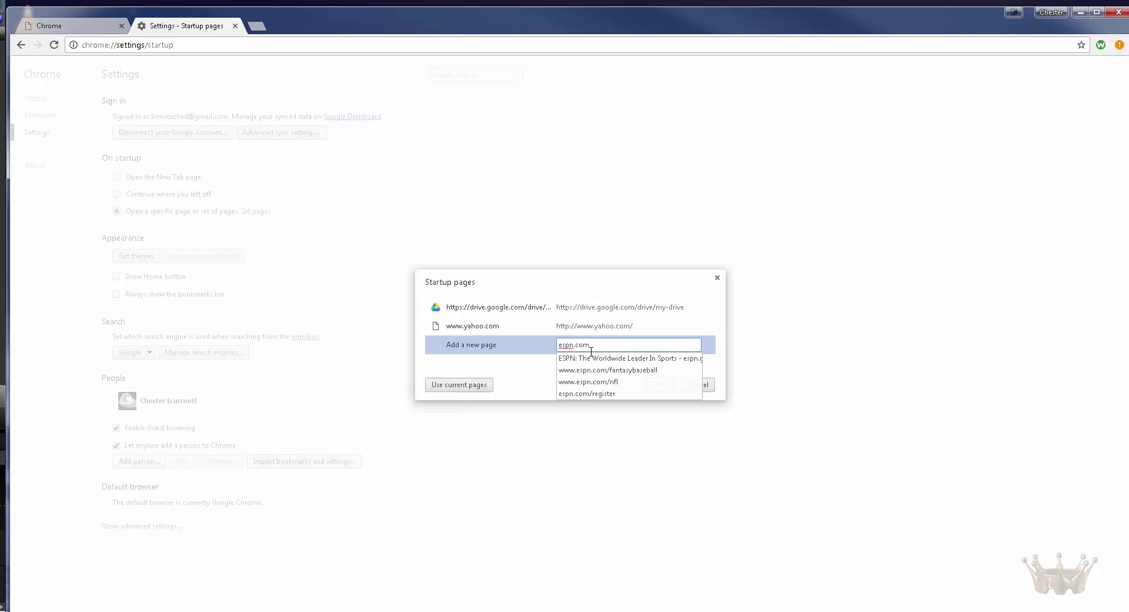
pyautogui.click(591, 358)
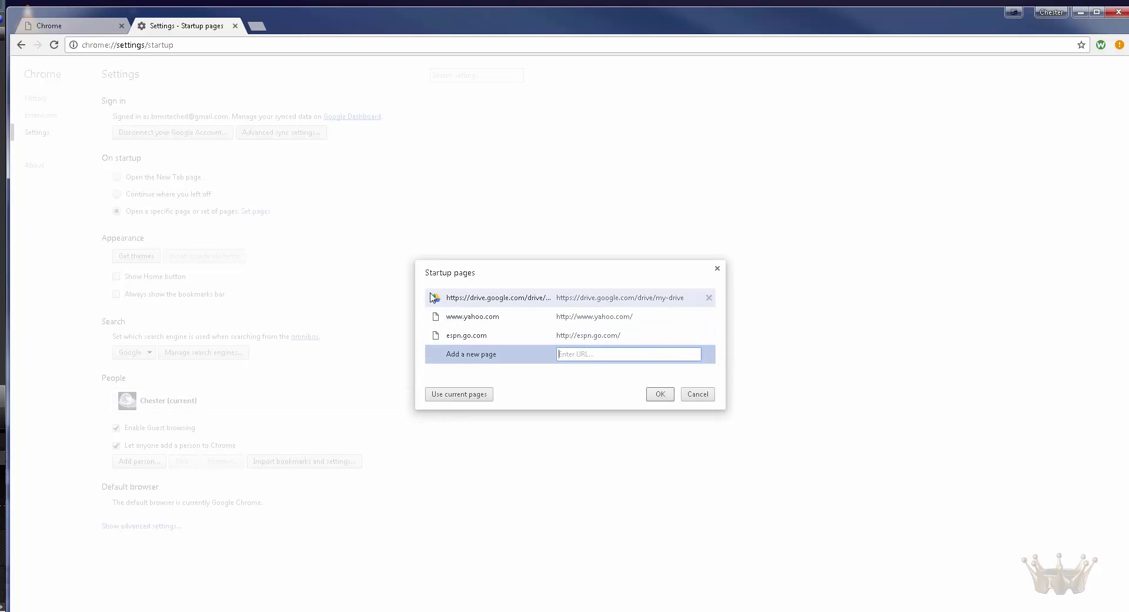
# Step: Replace the startup list with the currently open pages and save it
pyautogui.click(454, 395)
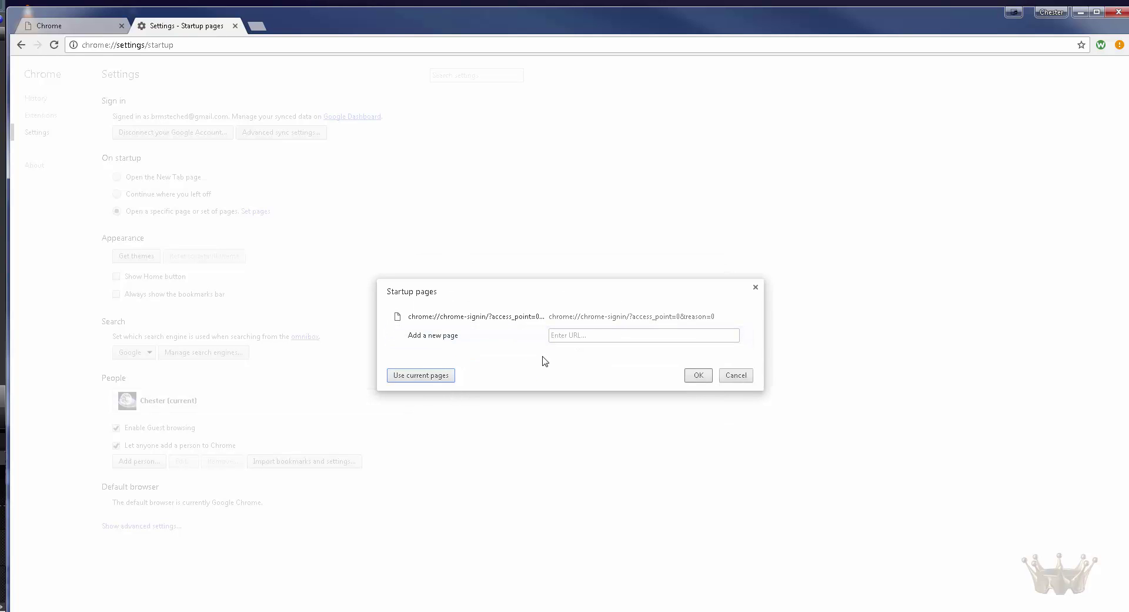
pyautogui.click(512, 321)
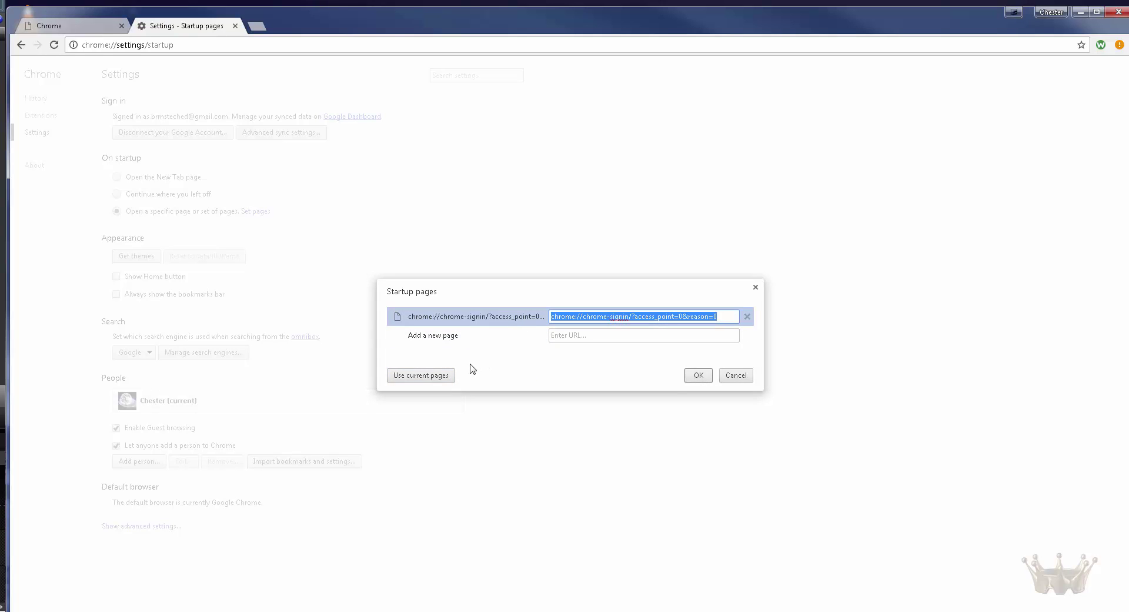
pyautogui.click(696, 379)
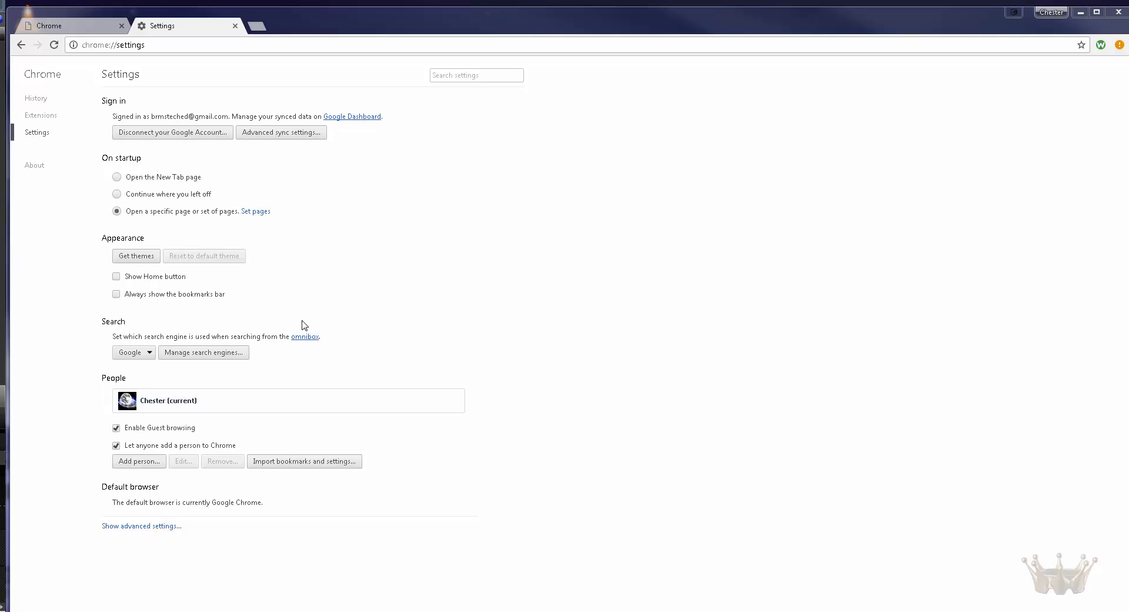
# Step: Add mail.yahoo.com and espn.go.com to the startup pages beside chrome-signin and save
pyautogui.click(253, 212)
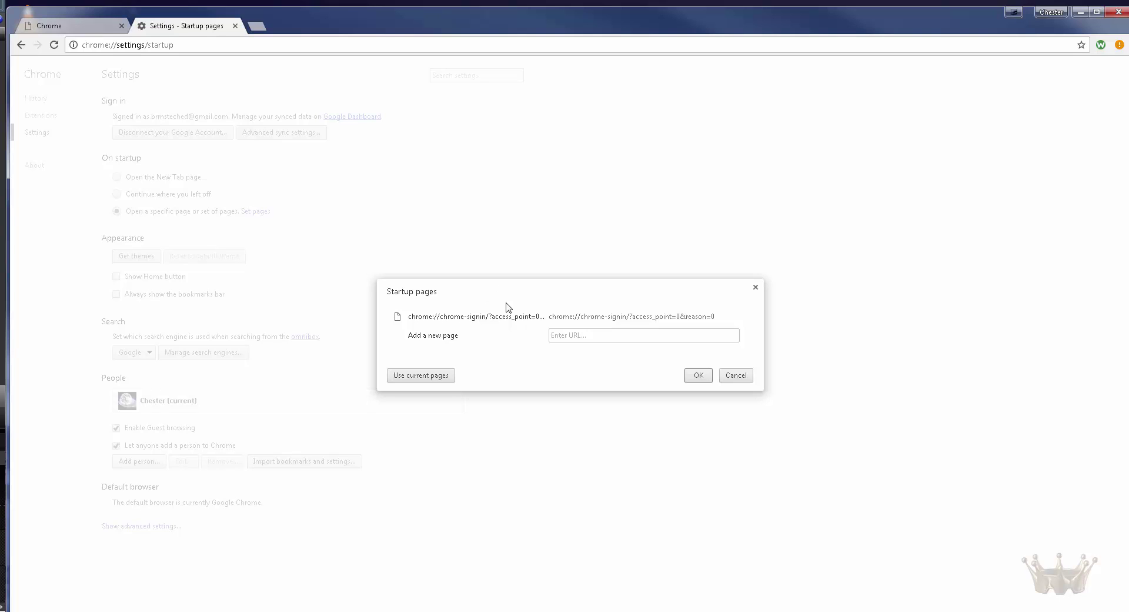
pyautogui.click(476, 318)
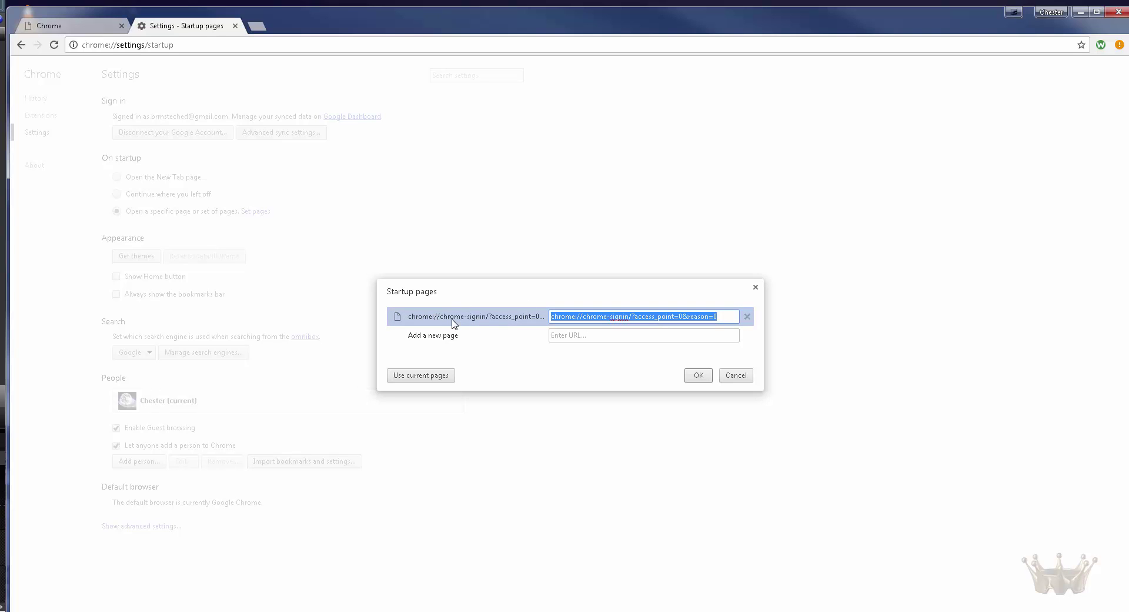
pyautogui.click(498, 297)
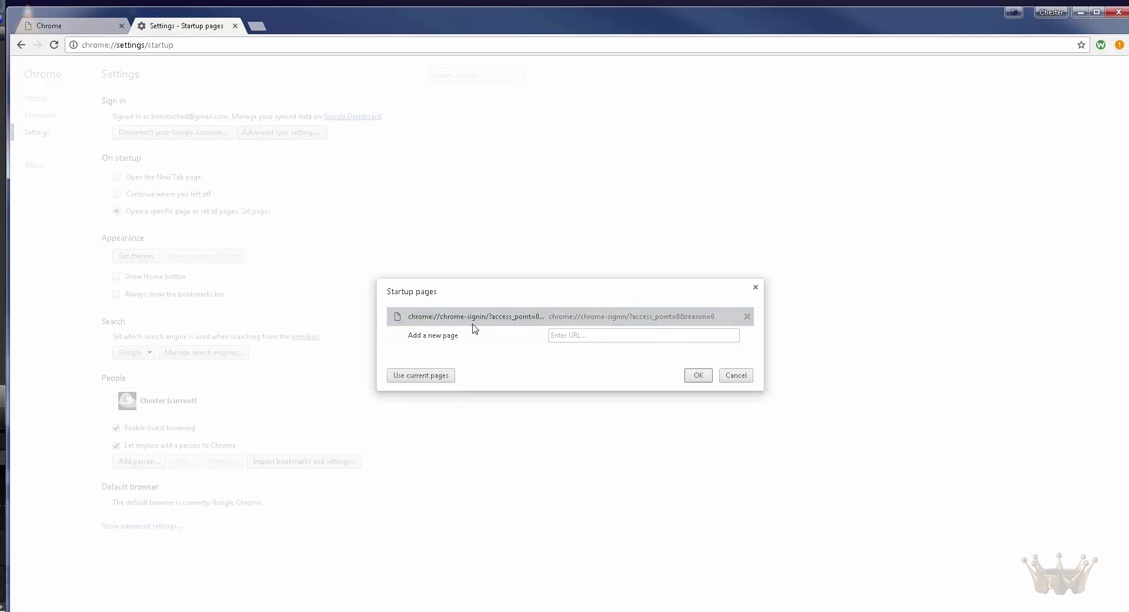
pyautogui.click(574, 334)
pyautogui.write('y')
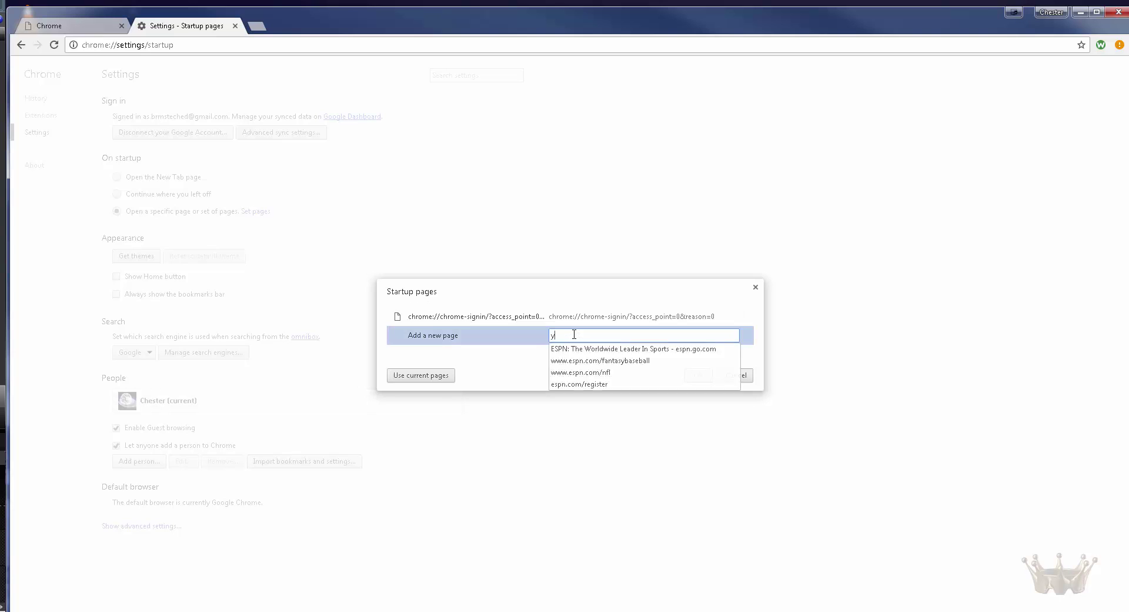
pyautogui.write('ahoo')
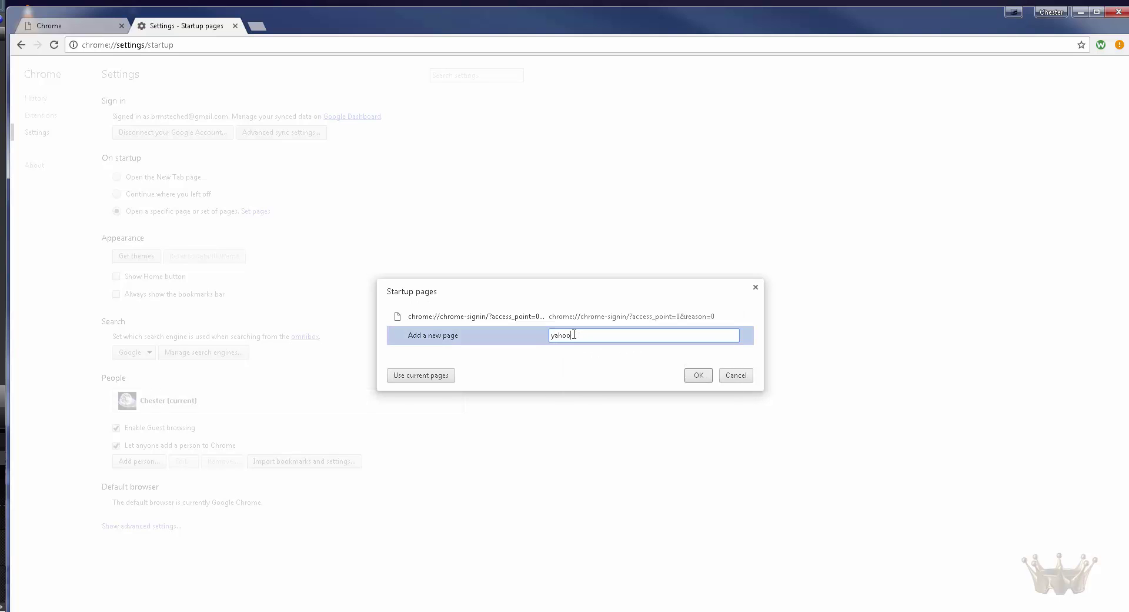
pyautogui.write('.com')
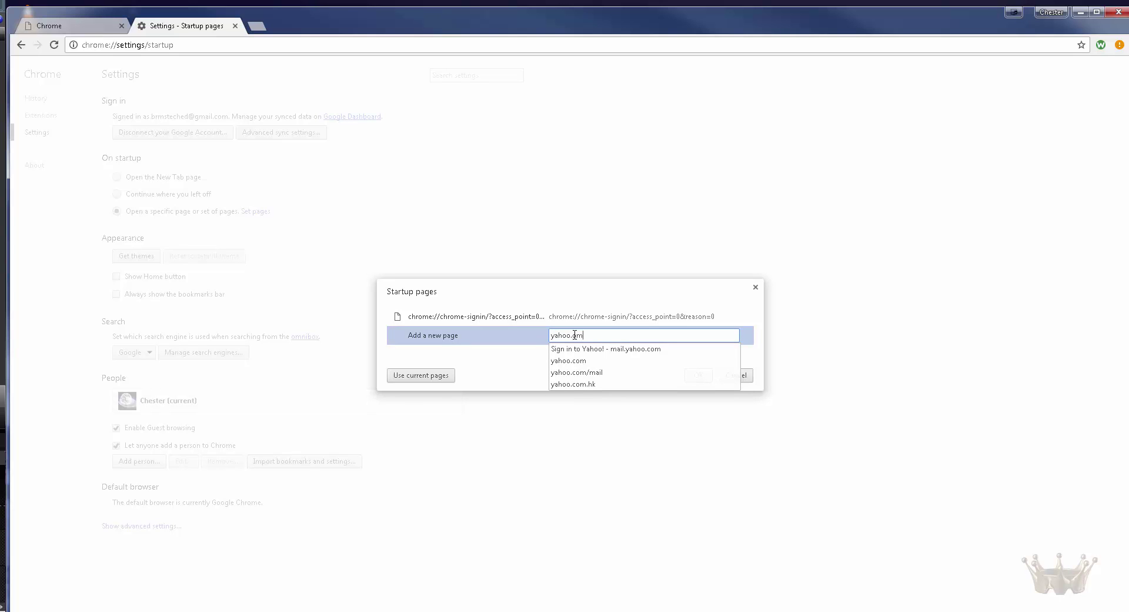
pyautogui.click(580, 349)
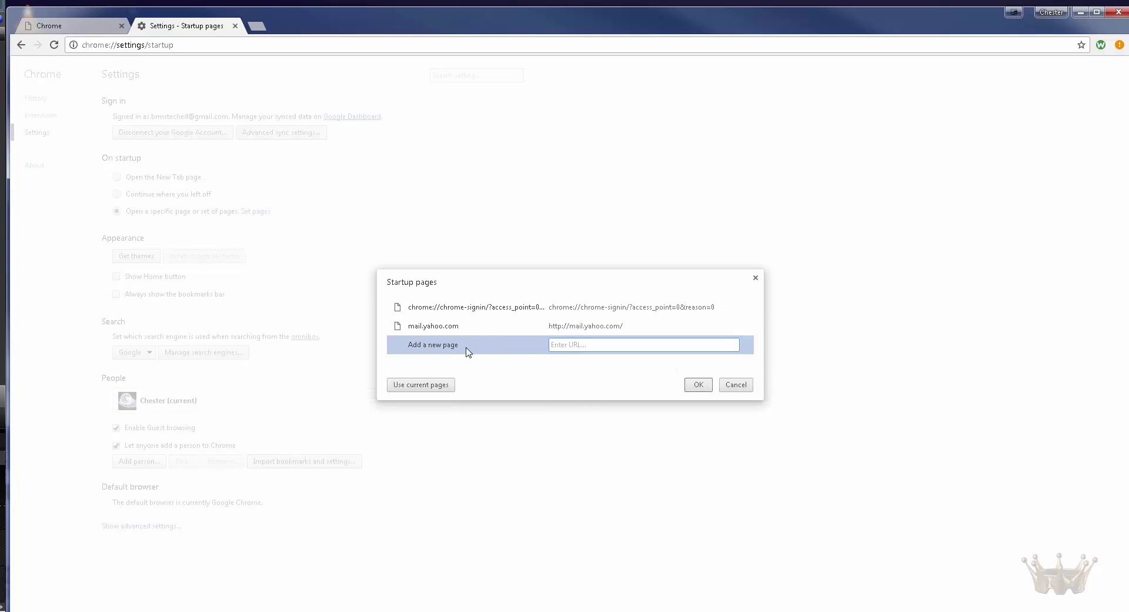
pyautogui.write('espn.com')
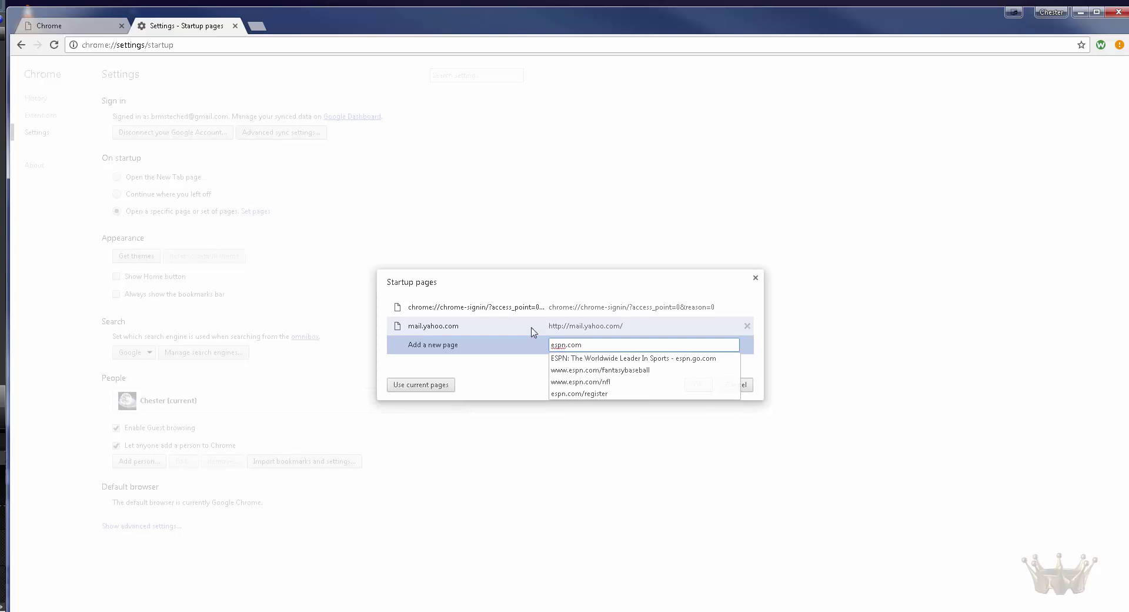
pyautogui.click(581, 359)
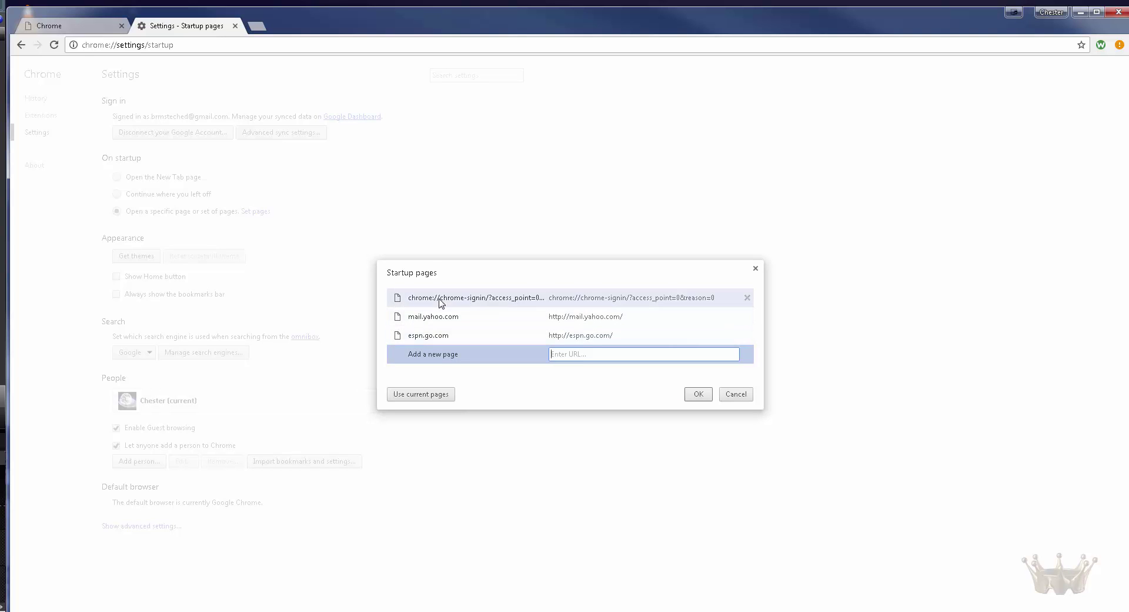
pyautogui.click(698, 394)
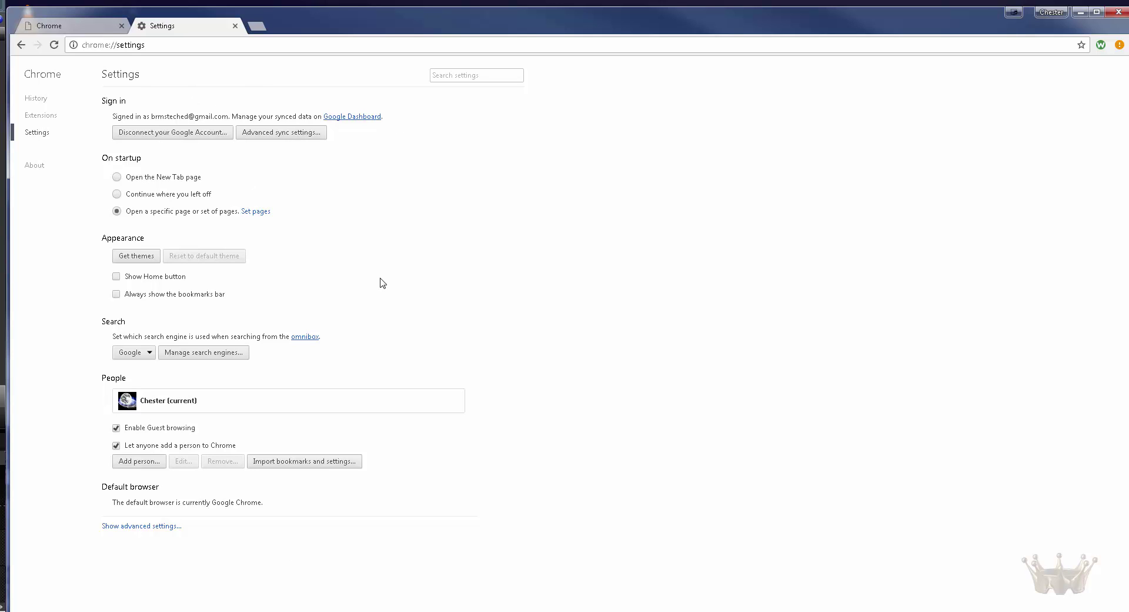
# Step: Relaunch Chrome, cycle through the sign-in, Yahoo and ESPN tabs, then open Settings
pyautogui.click(1116, 12)
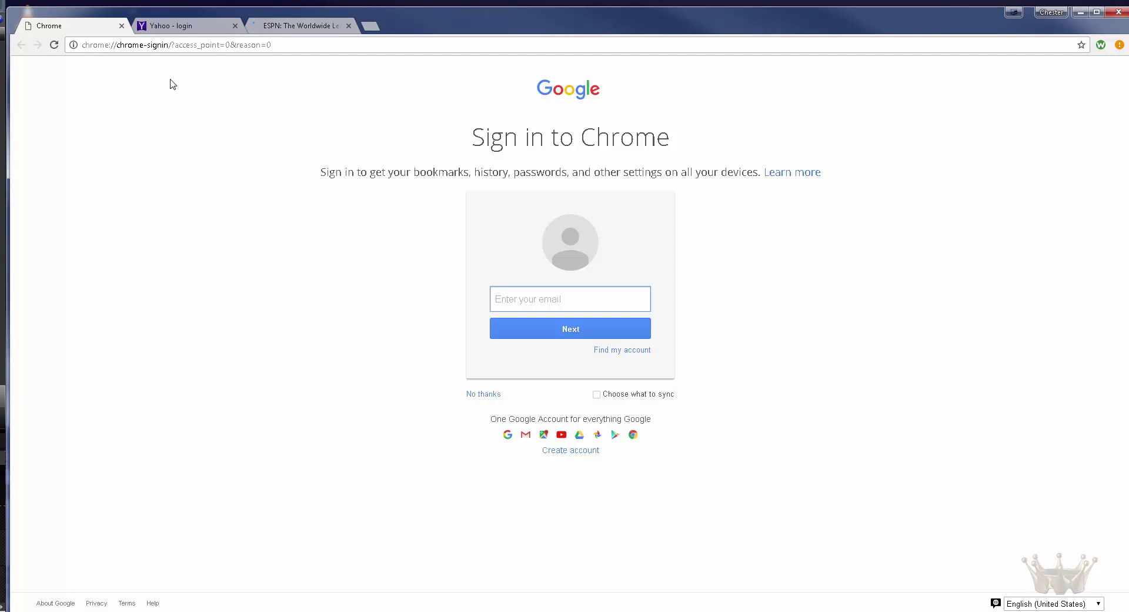
pyautogui.click(168, 28)
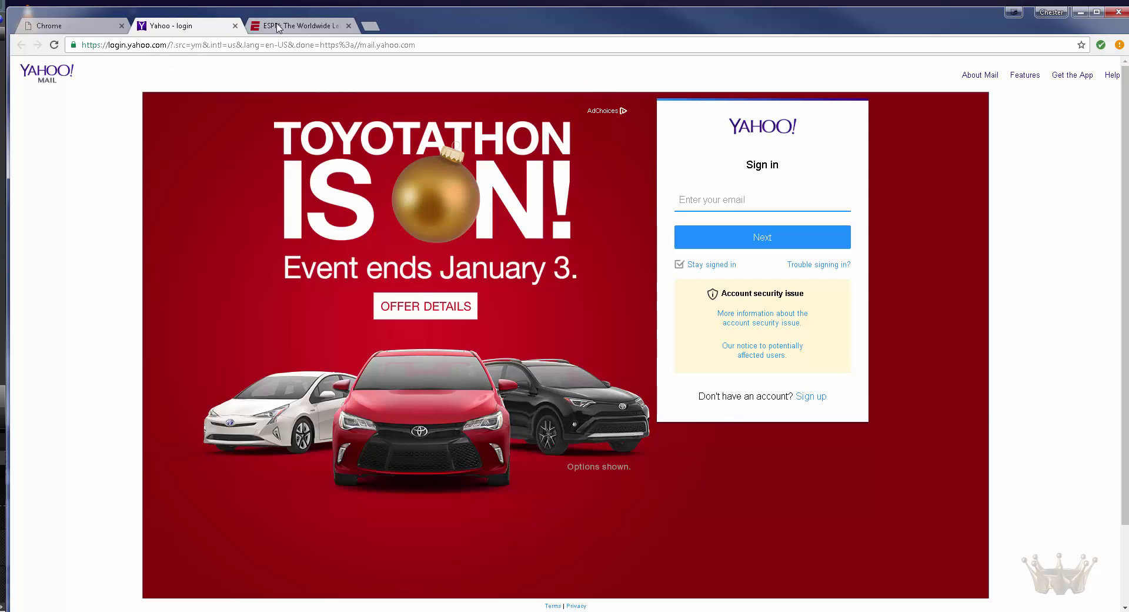
pyautogui.hotkey('ctrl', 'Tab')
pyautogui.click(75, 27)
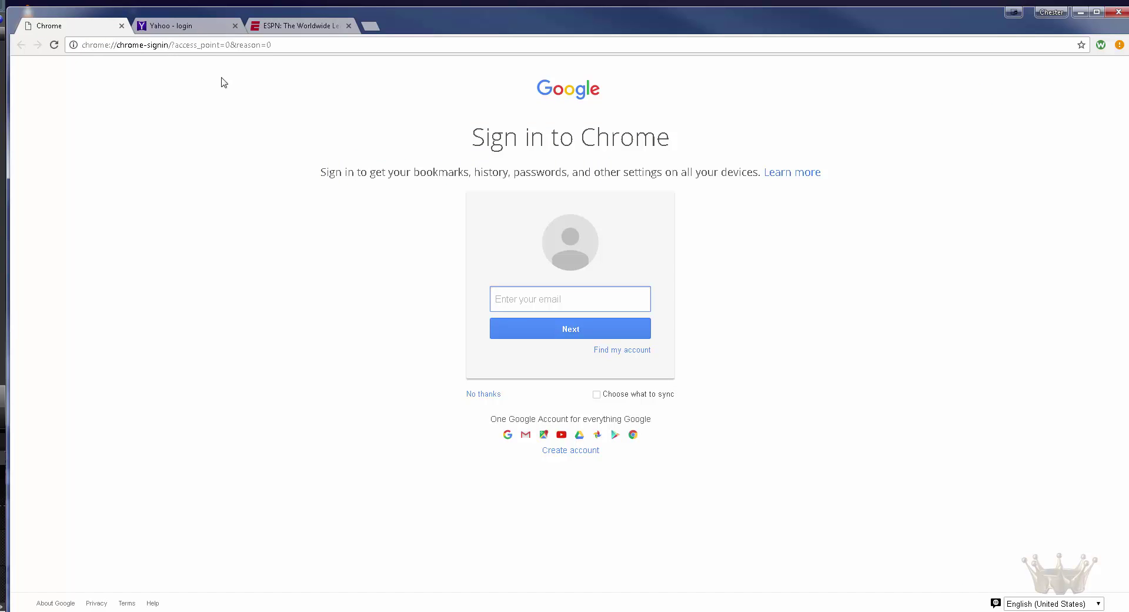
pyautogui.click(183, 27)
pyautogui.hotkey('ctrl', 'Tab')
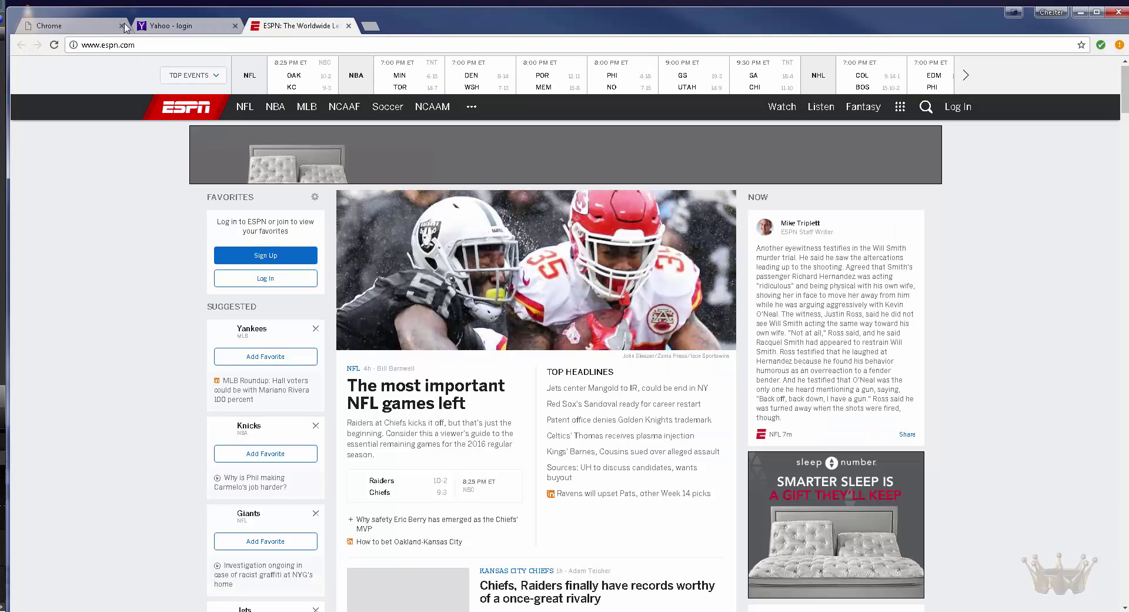
pyautogui.click(97, 27)
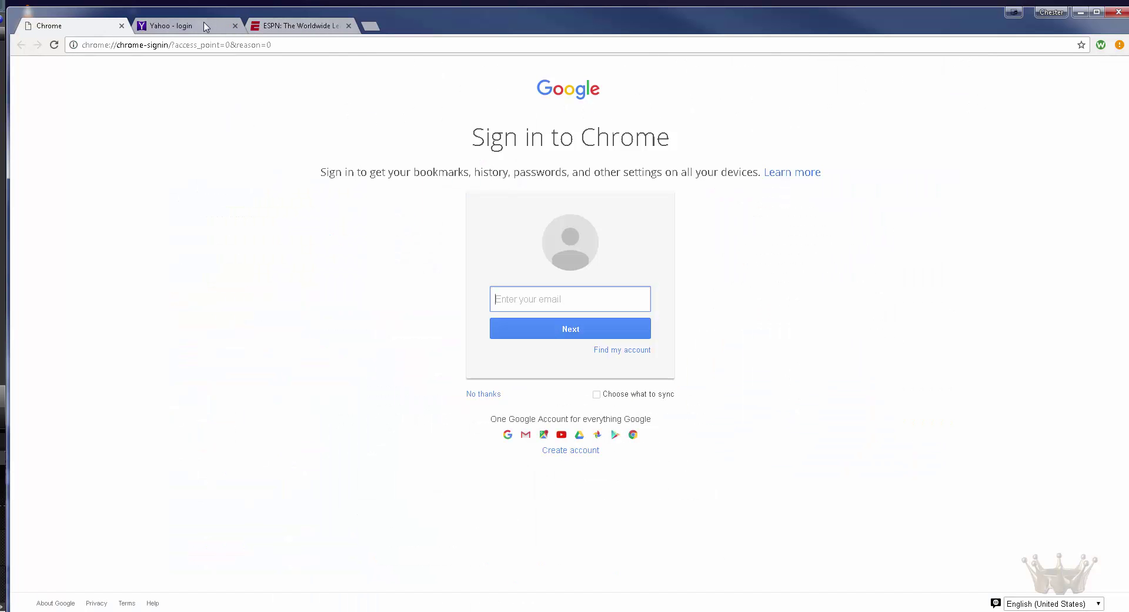
pyautogui.click(221, 26)
pyautogui.hotkey('ctrl', 'Tab')
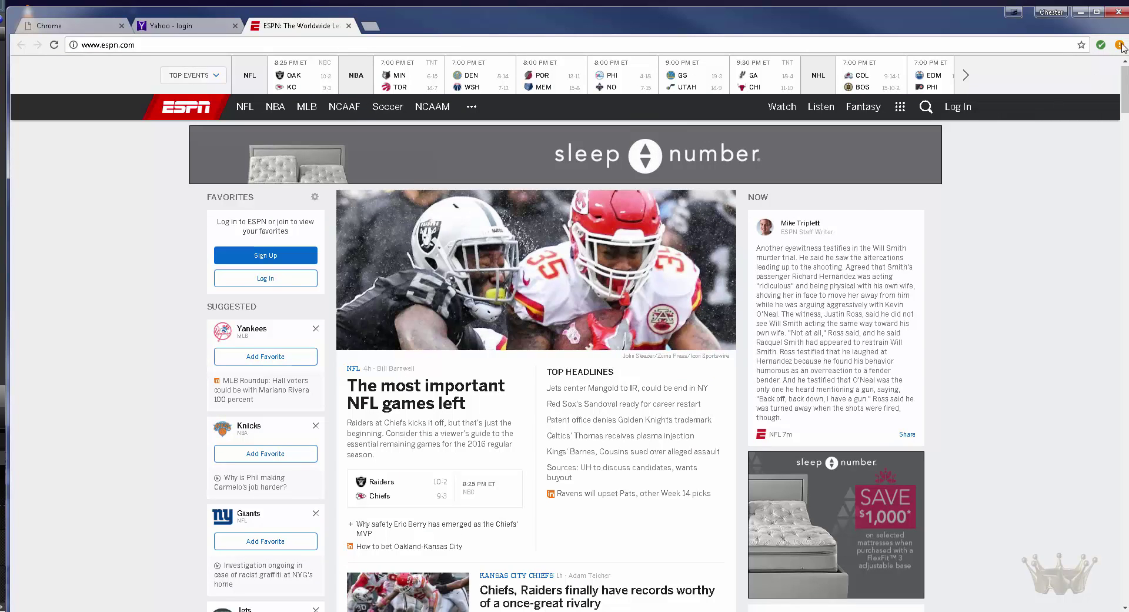
pyautogui.click(1119, 45)
pyautogui.click(963, 289)
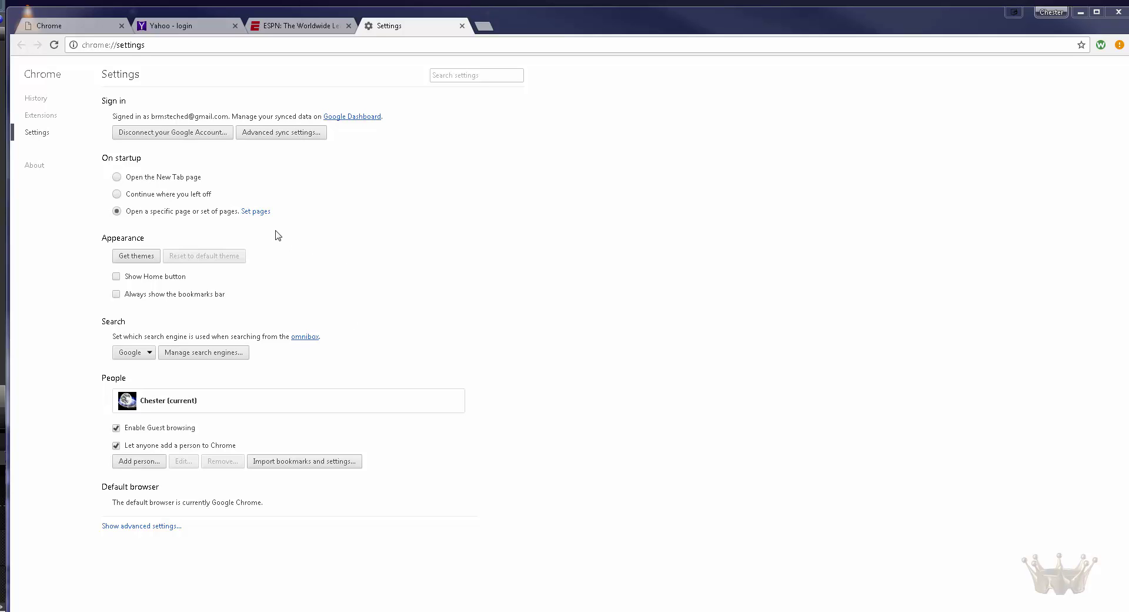
# Step: Delete the ESPN and Yahoo startup entries, save, and close the Yahoo and ESPN tabs
pyautogui.click(256, 213)
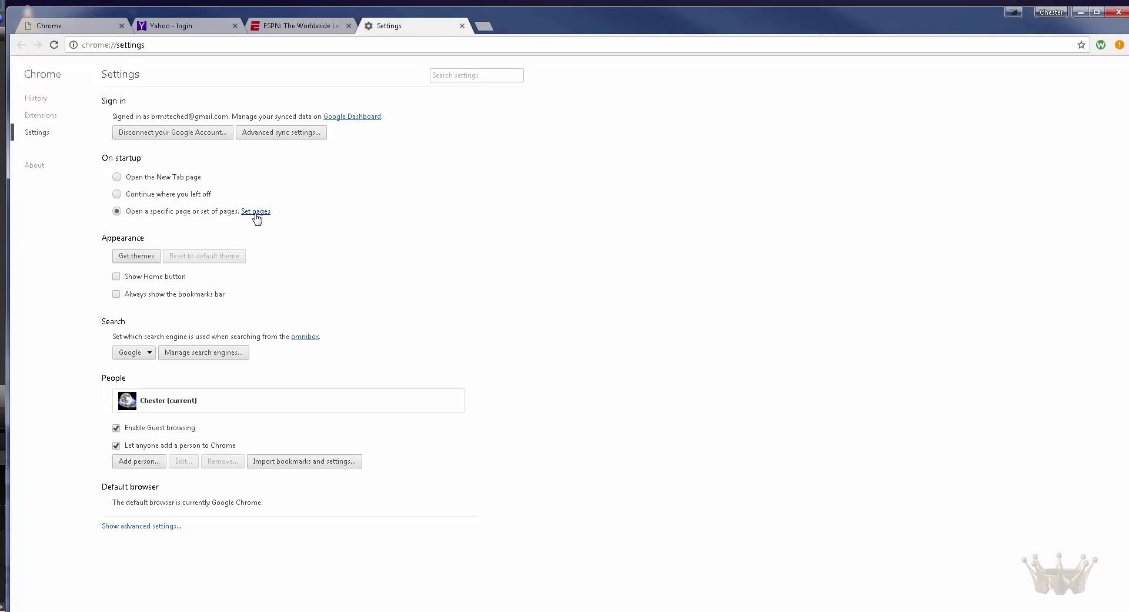
pyautogui.moveTo(478, 329)
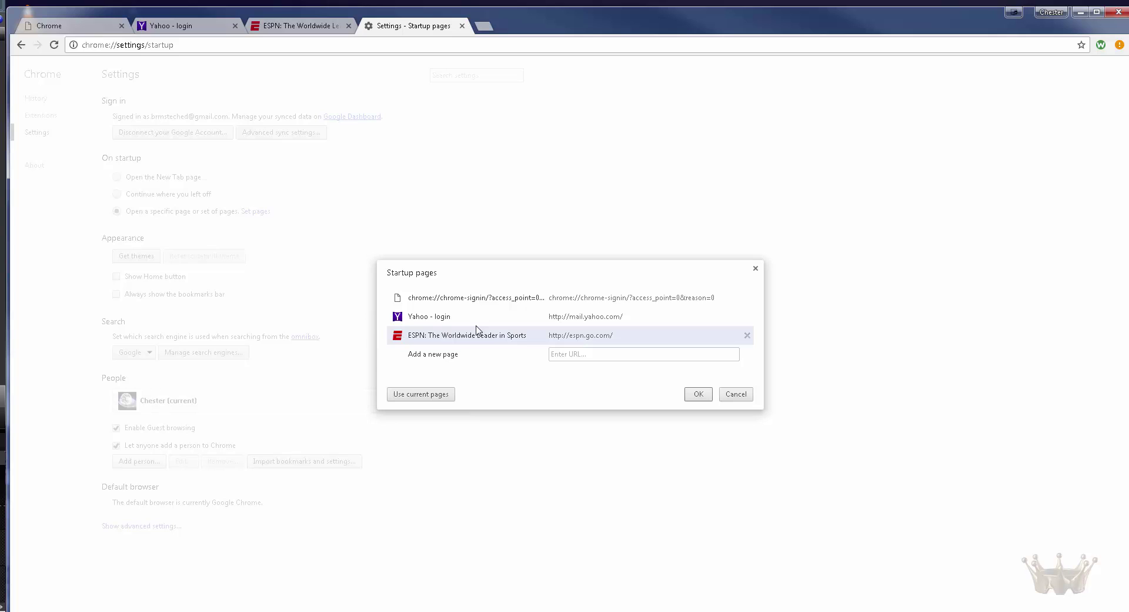
pyautogui.click(748, 337)
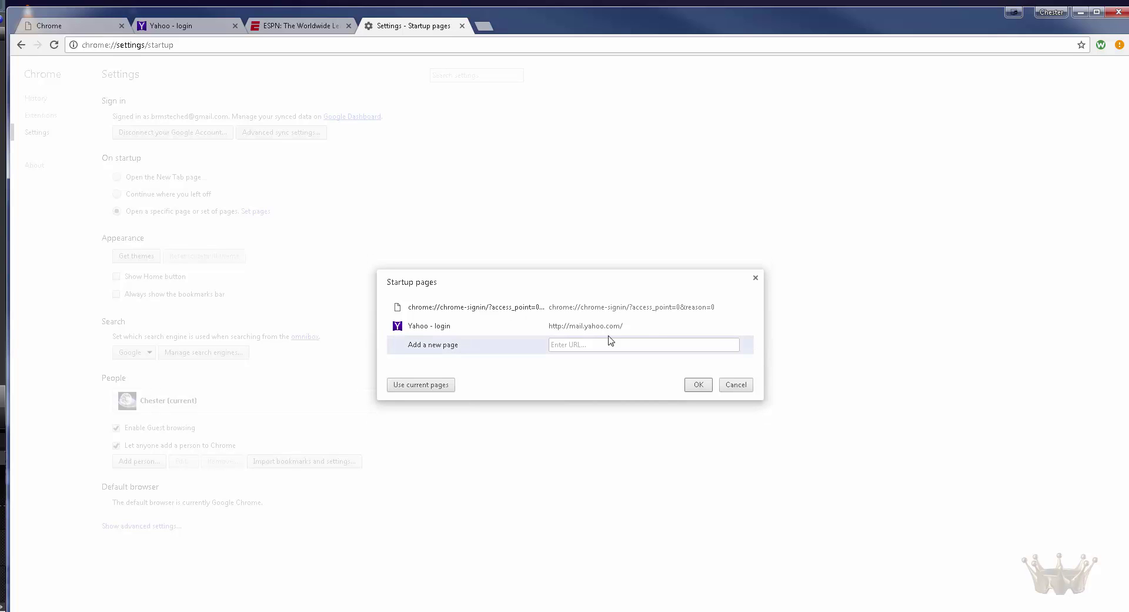
pyautogui.click(748, 327)
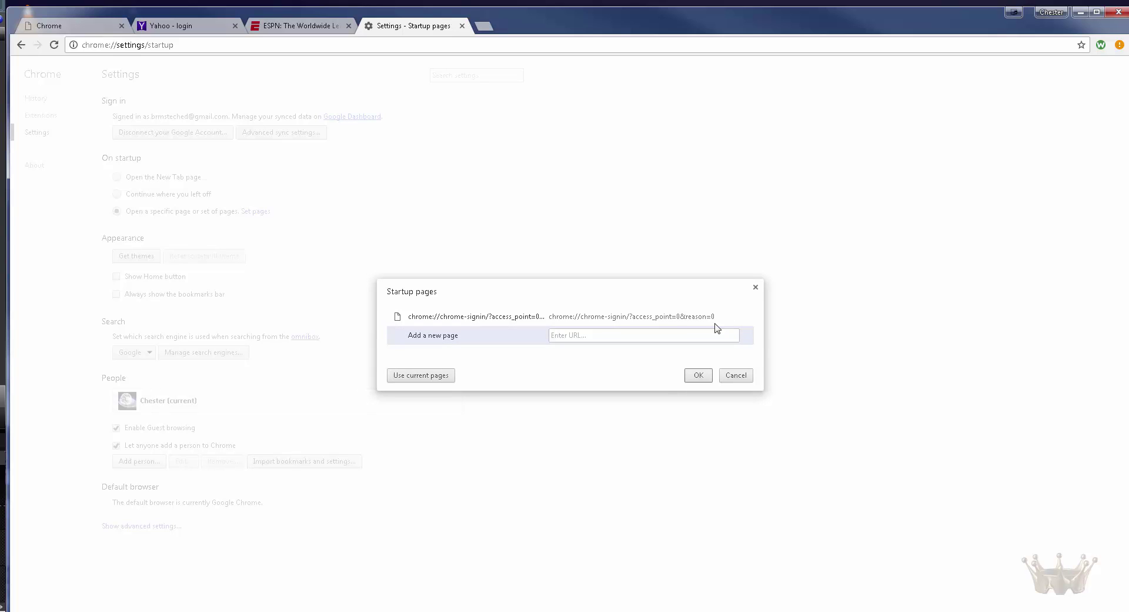
pyautogui.click(659, 318)
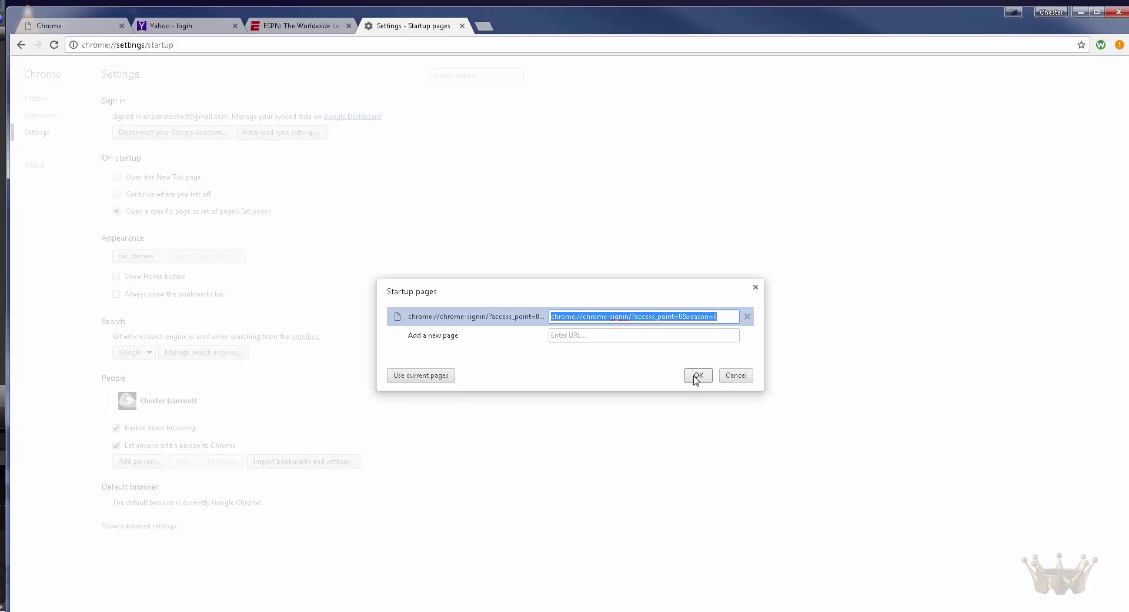
pyautogui.click(696, 377)
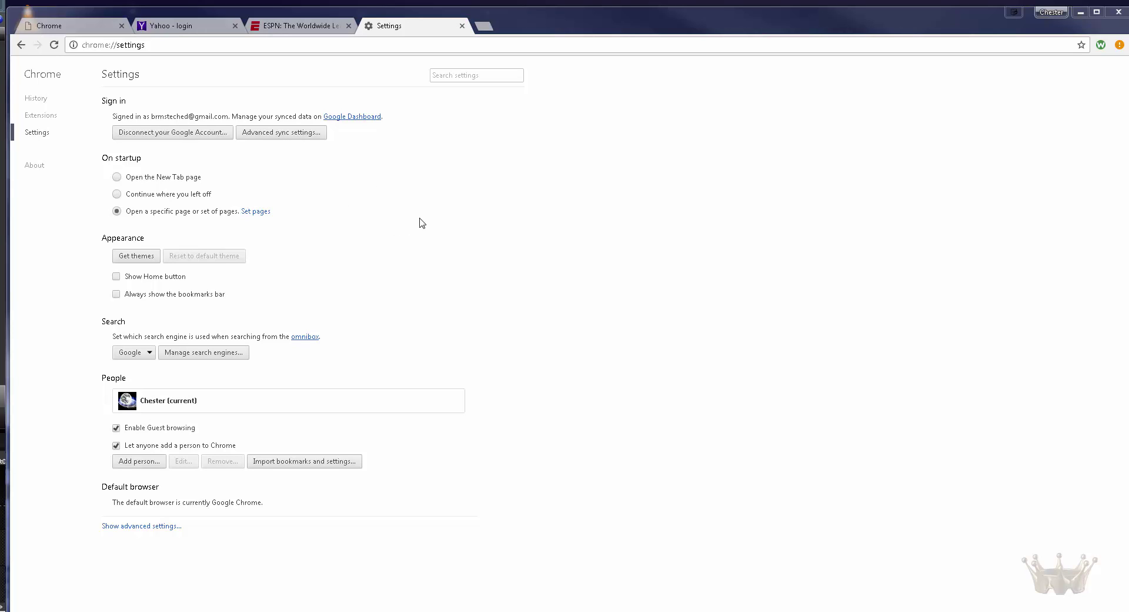
pyautogui.click(235, 26)
pyautogui.click(235, 26)
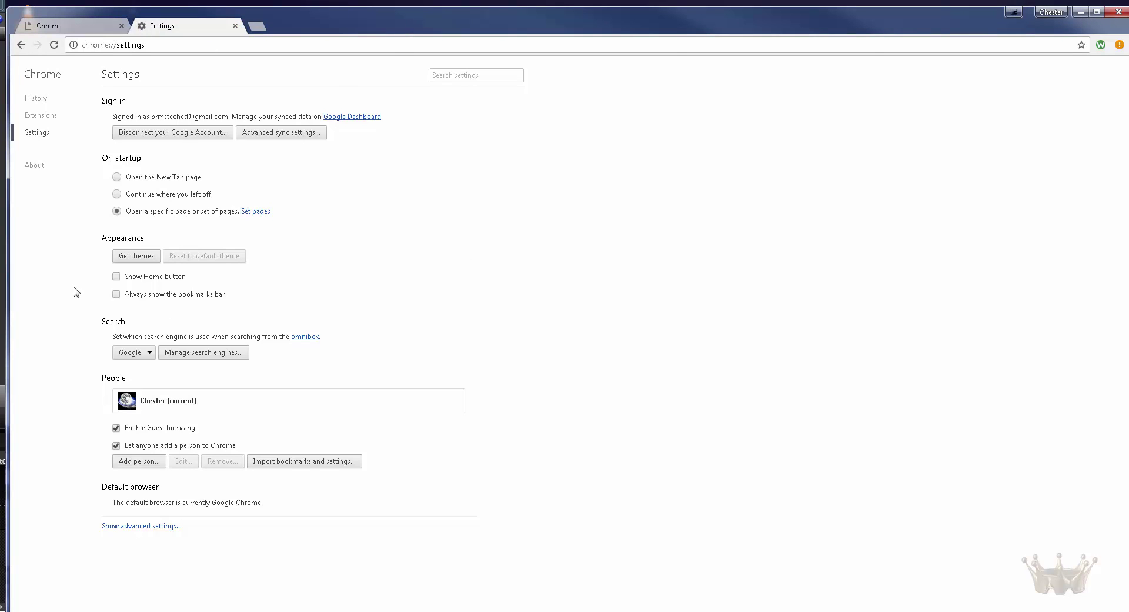
# Step: Preview Web Store themes, then turn on Show Home button under Appearance
pyautogui.click(132, 259)
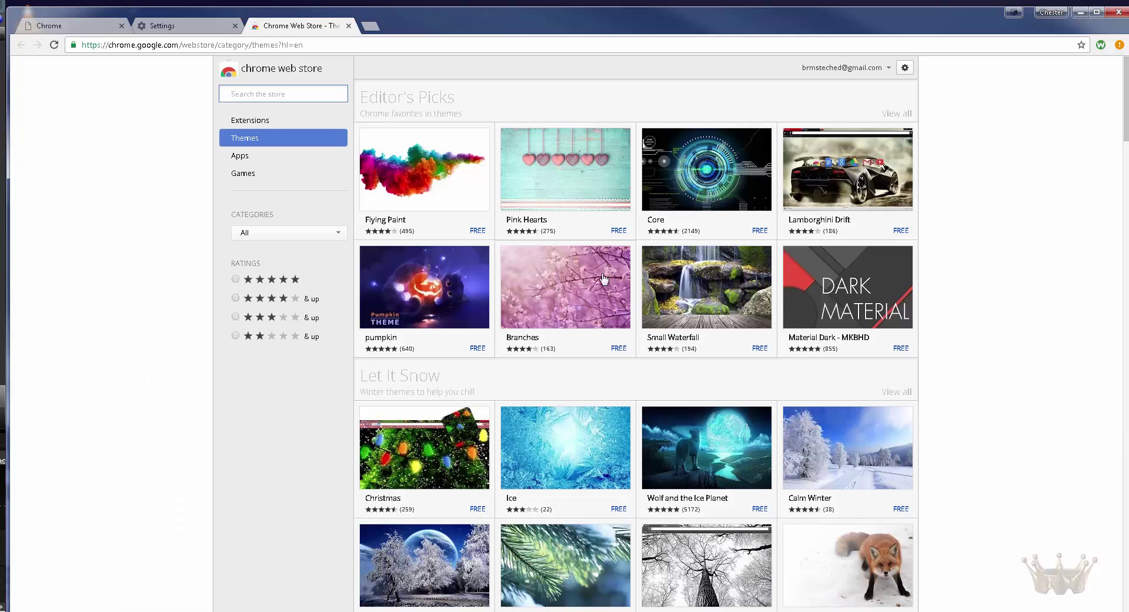
pyautogui.scroll(-4, 582, 258)
pyautogui.scroll(2, 670, 376)
pyautogui.scroll(2, 668, 398)
pyautogui.click(349, 26)
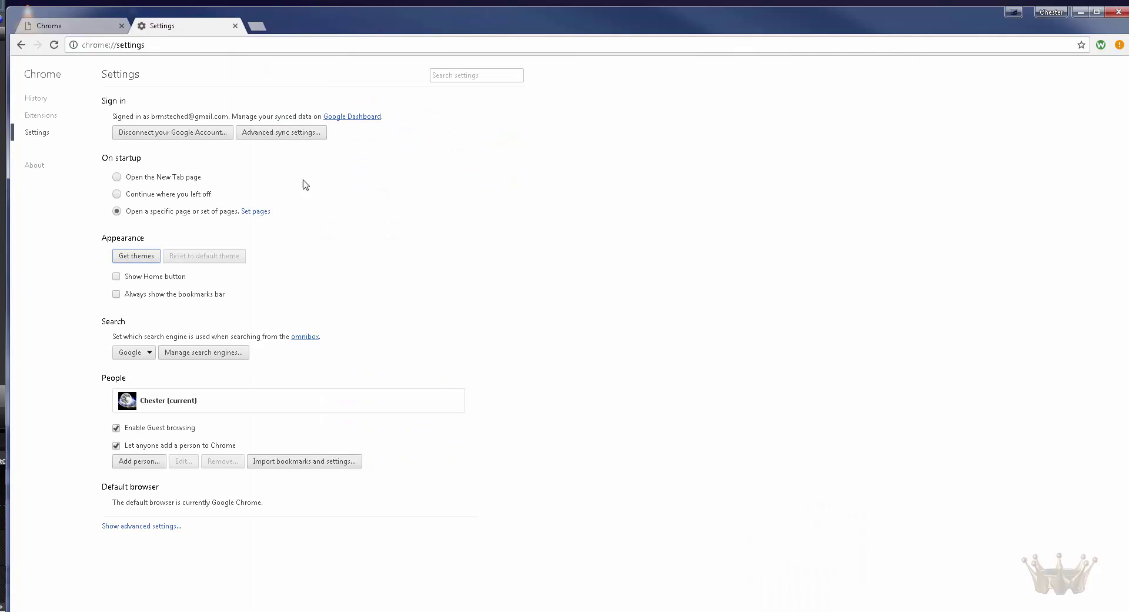
pyautogui.click(116, 276)
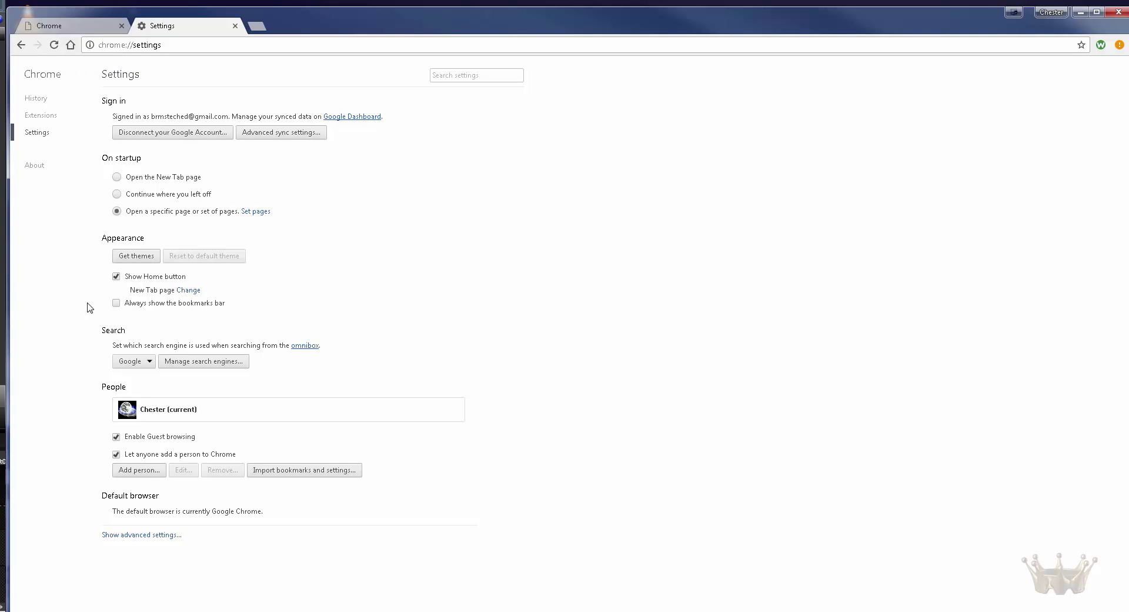
# Step: Enable Always show the bookmarks bar under Appearance
pyautogui.click(117, 303)
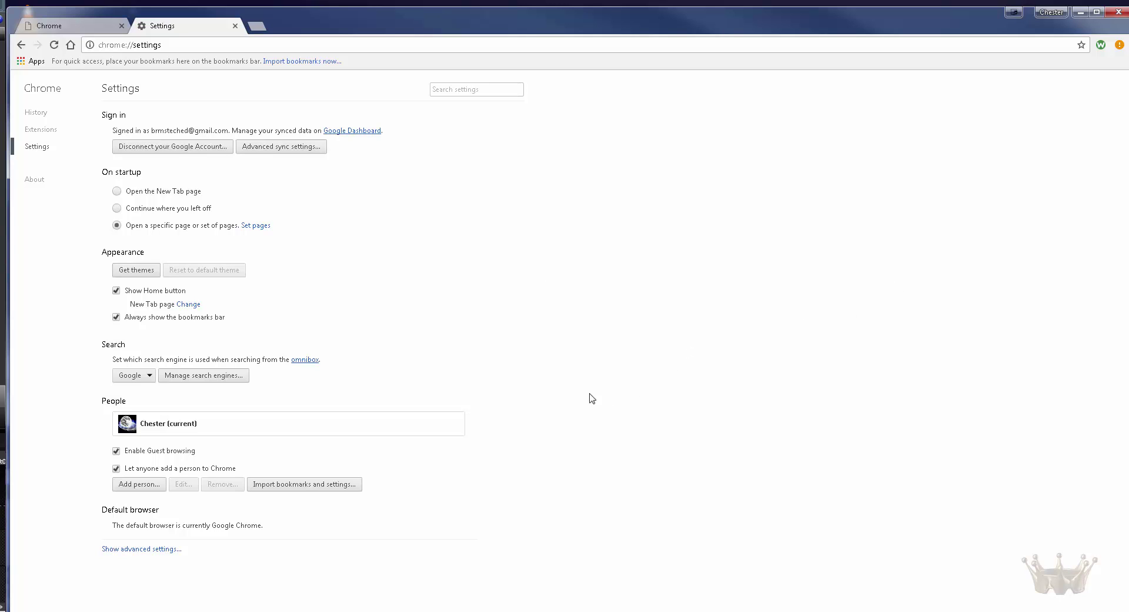
pyautogui.click(147, 379)
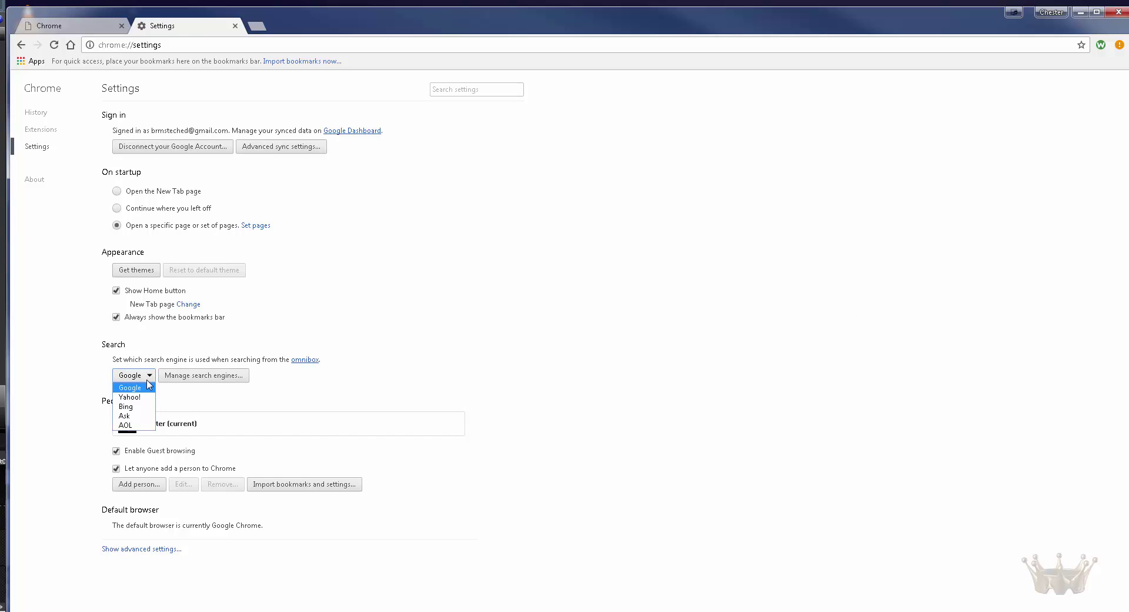
pyautogui.click(191, 383)
pyautogui.click(190, 381)
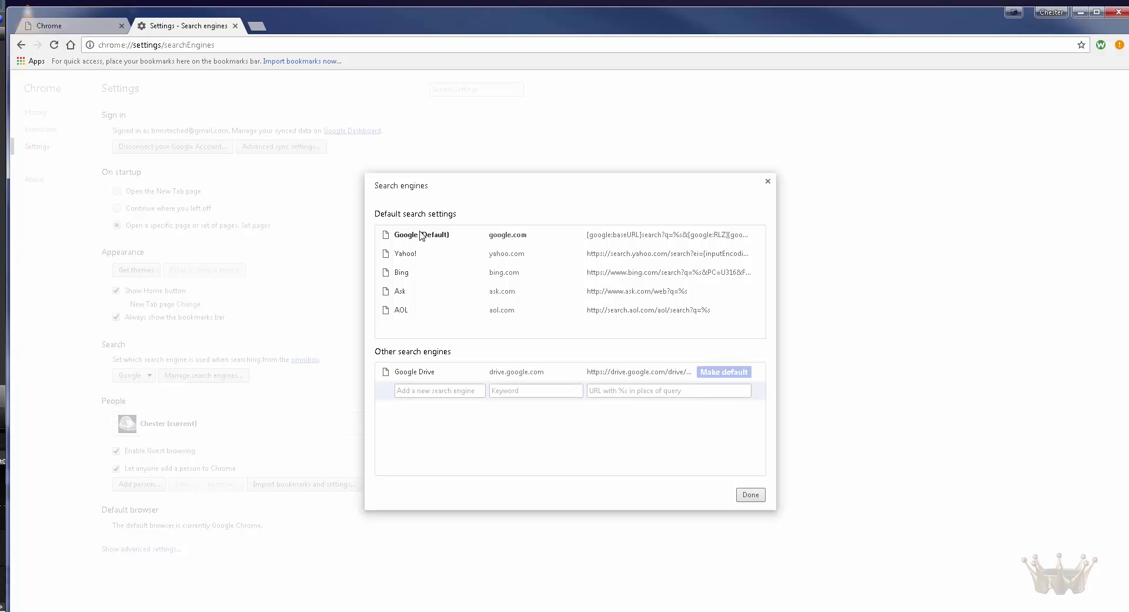
pyautogui.click(751, 494)
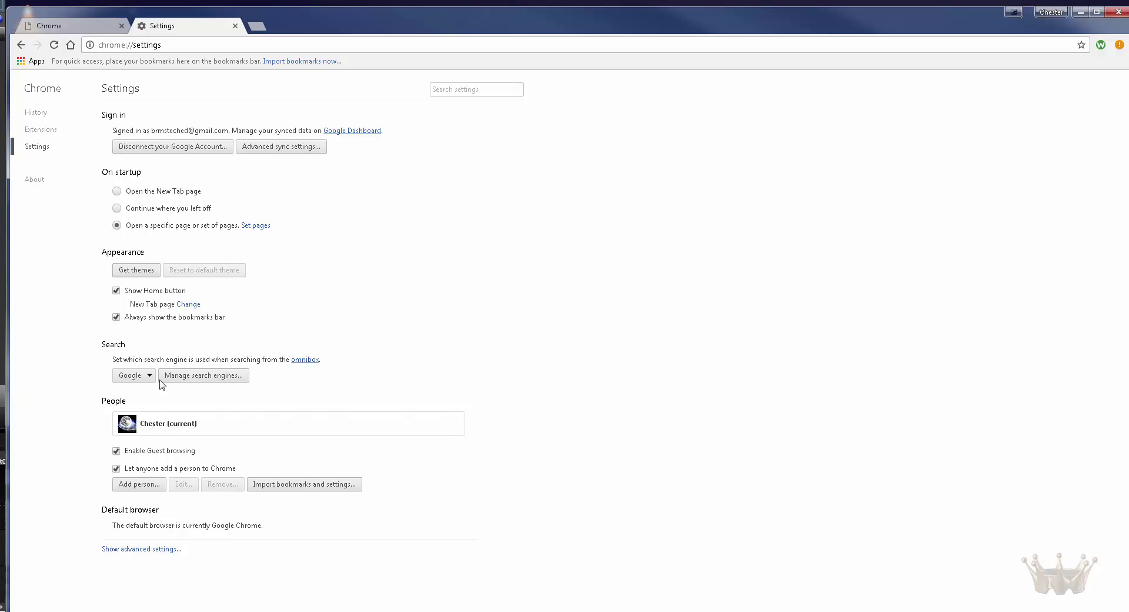
# Step: Expand the advanced settings and scroll through the Privacy, Downloads and System sections
pyautogui.click(135, 547)
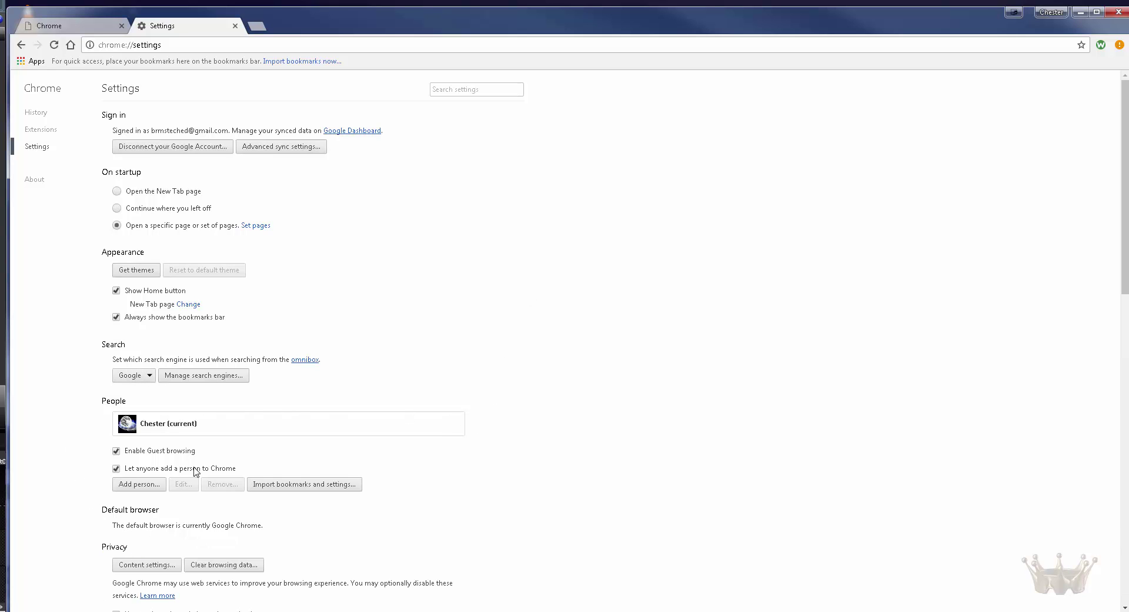
pyautogui.scroll(-4, 460, 241)
pyautogui.scroll(-4, 462, 241)
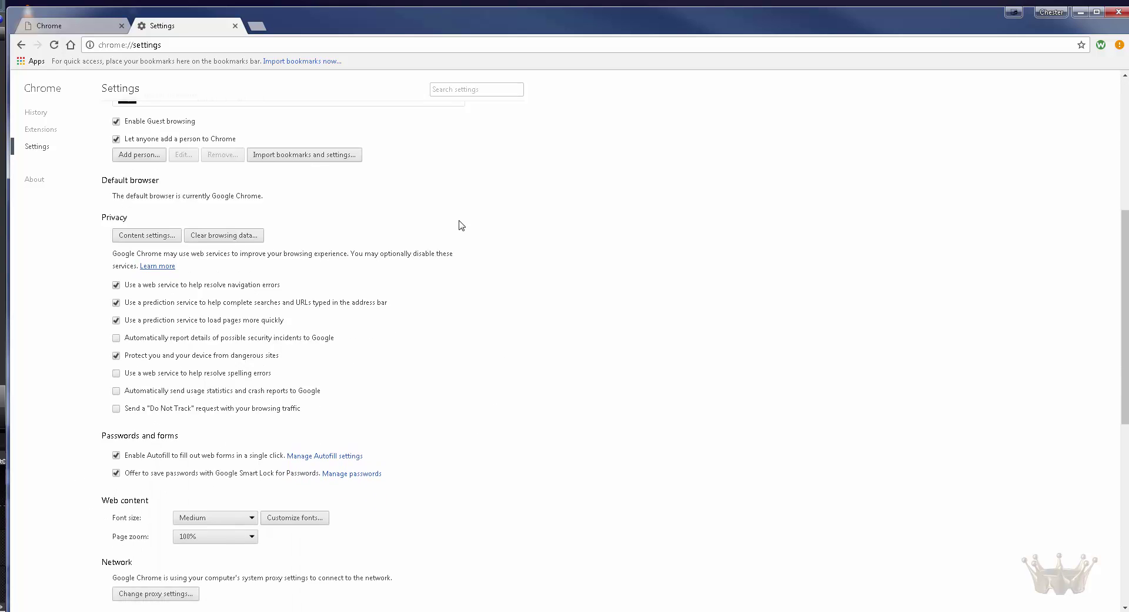
pyautogui.scroll(3, 462, 226)
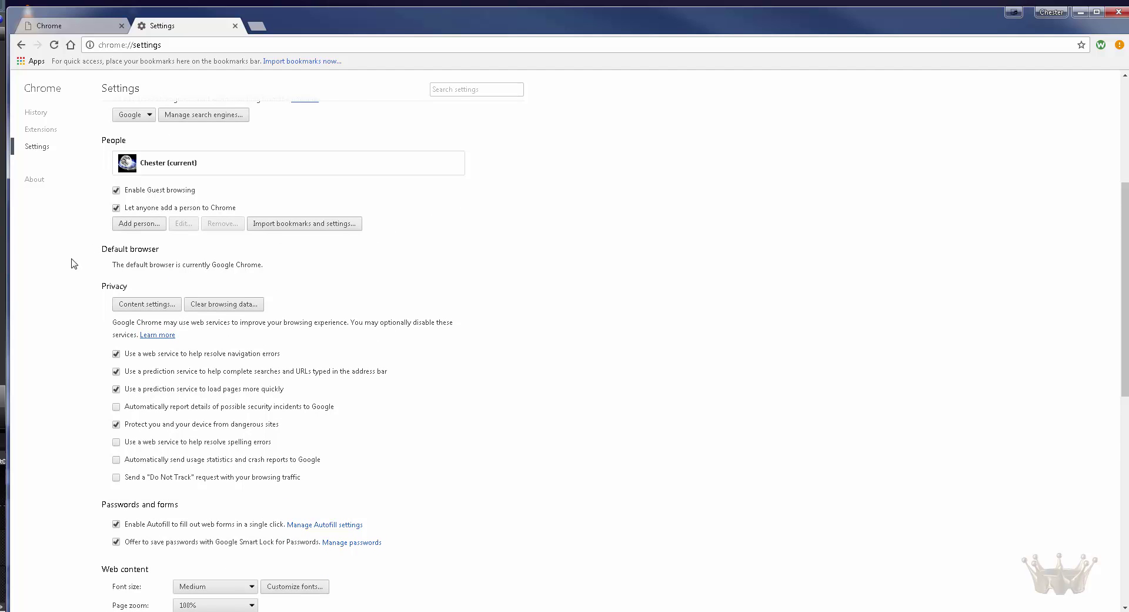
pyautogui.moveTo(263, 266); pyautogui.dragTo(102, 253)
pyautogui.click(102, 254)
pyautogui.scroll(-2, 95, 322)
pyautogui.scroll(-4, 65, 327)
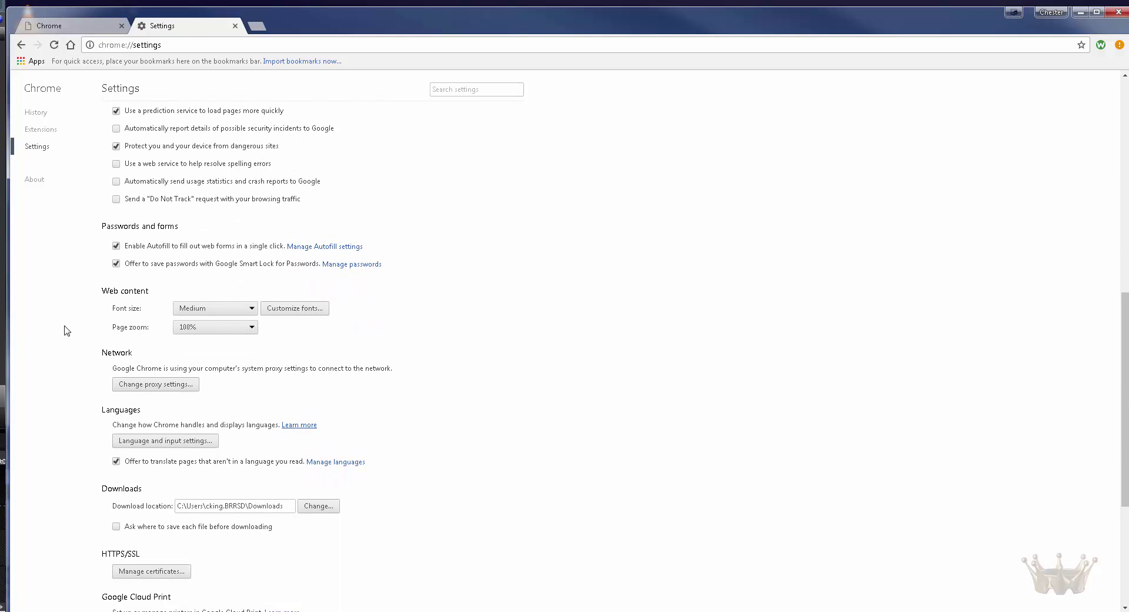
pyautogui.scroll(-3, 65, 329)
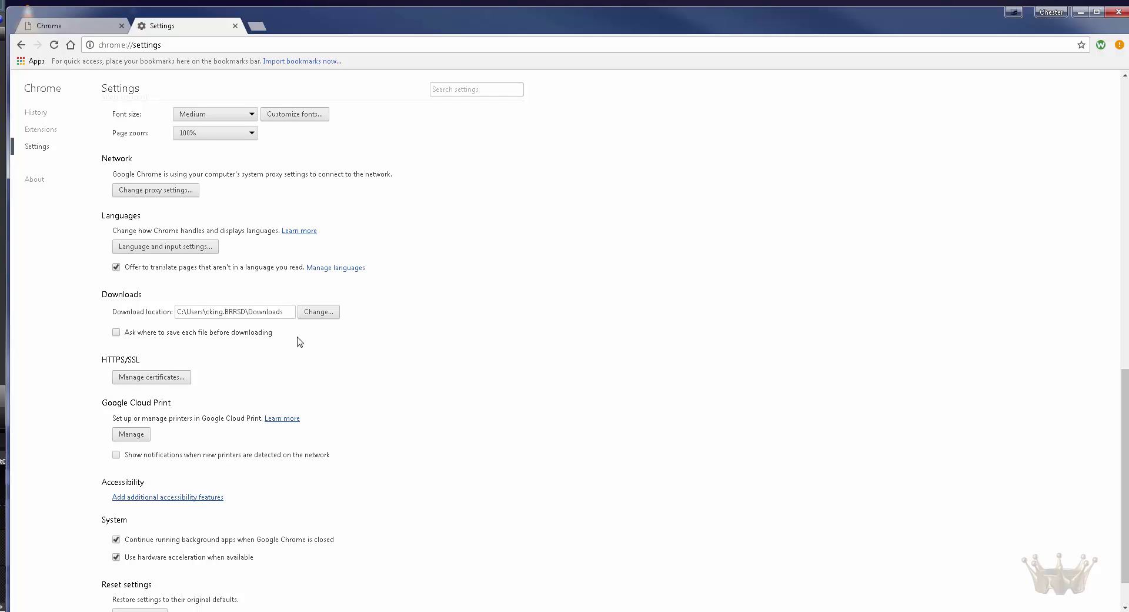
# Step: Change the download location to the Desktop folder and scroll back through Settings
pyautogui.click(315, 311)
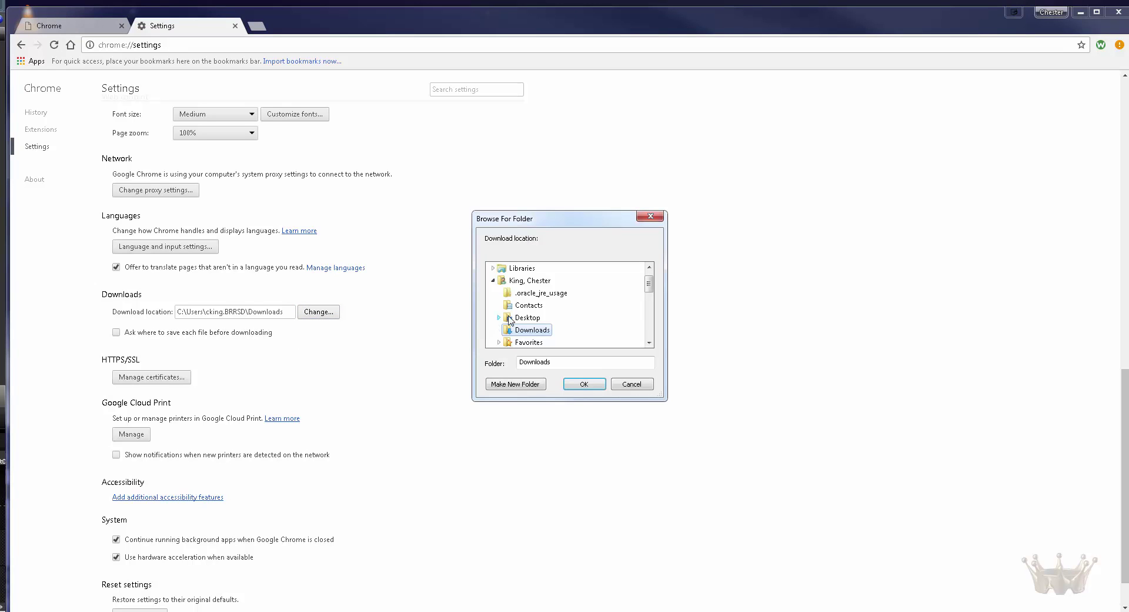
pyautogui.scroll(1, 652, 294)
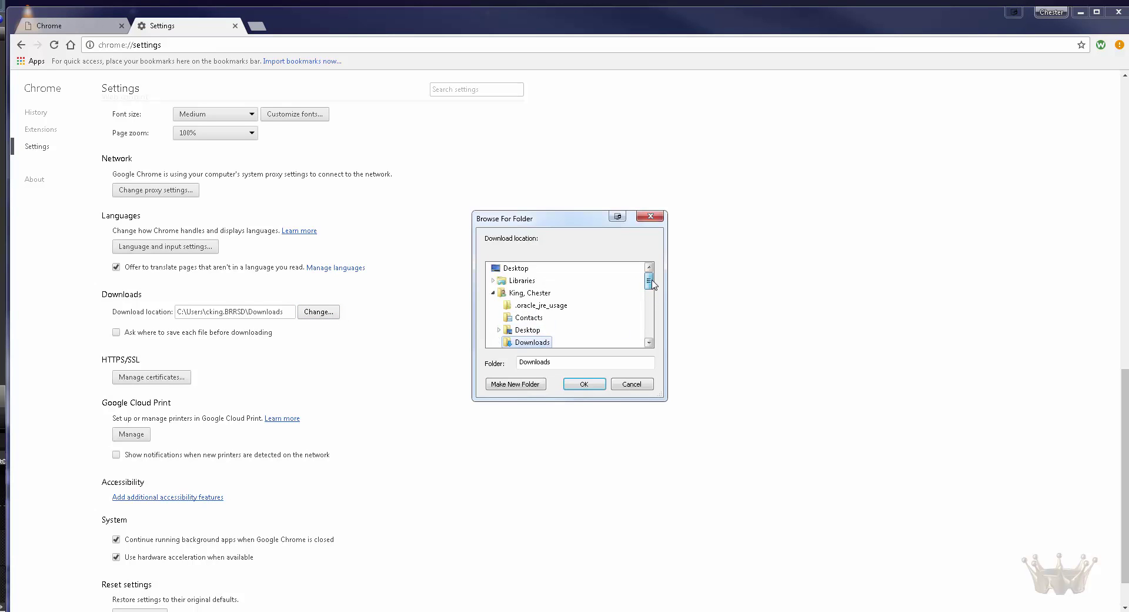
pyautogui.click(497, 293)
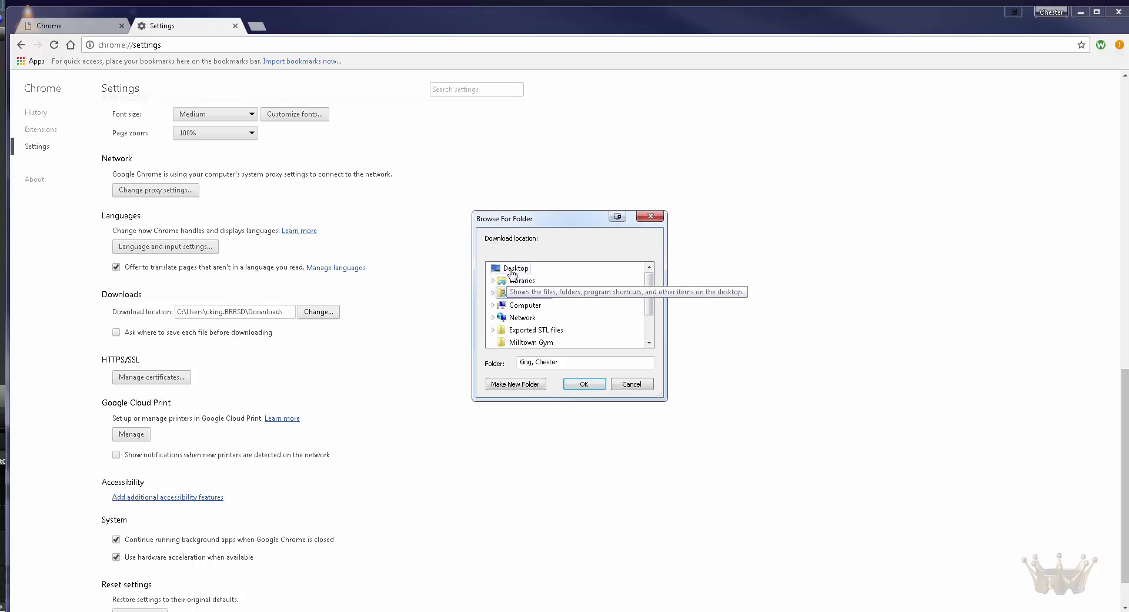
pyautogui.click(512, 271)
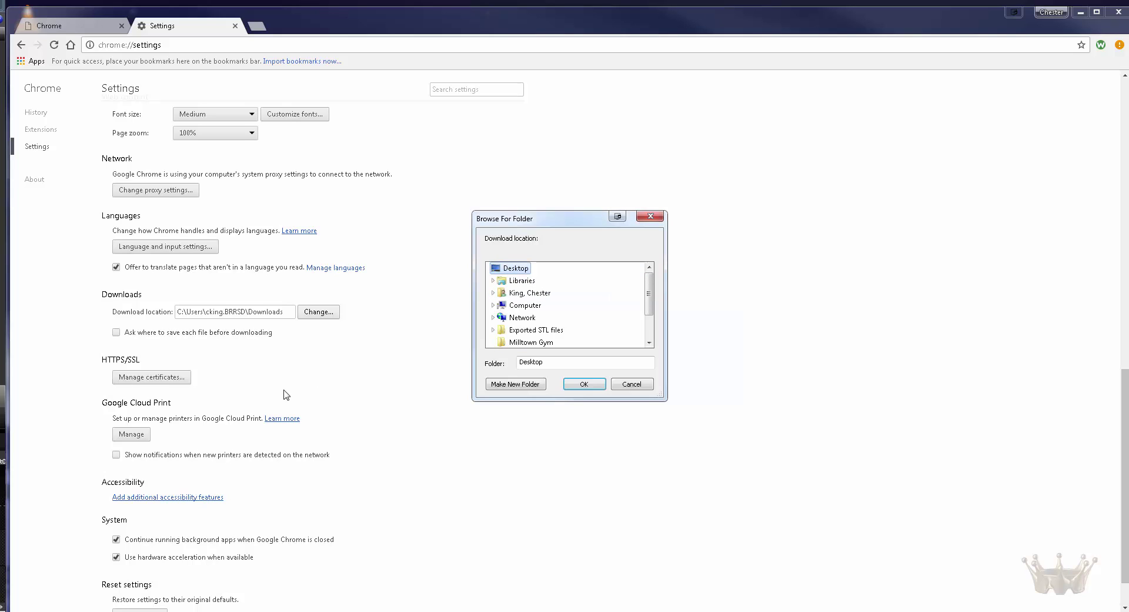
pyautogui.click(585, 384)
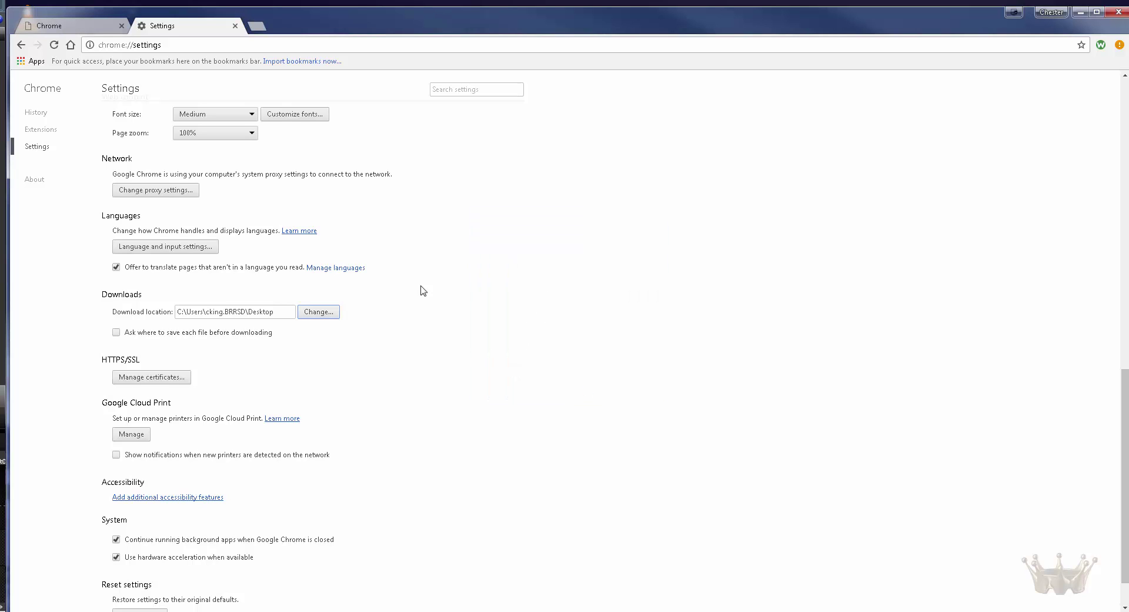
pyautogui.scroll(-1, 444, 291)
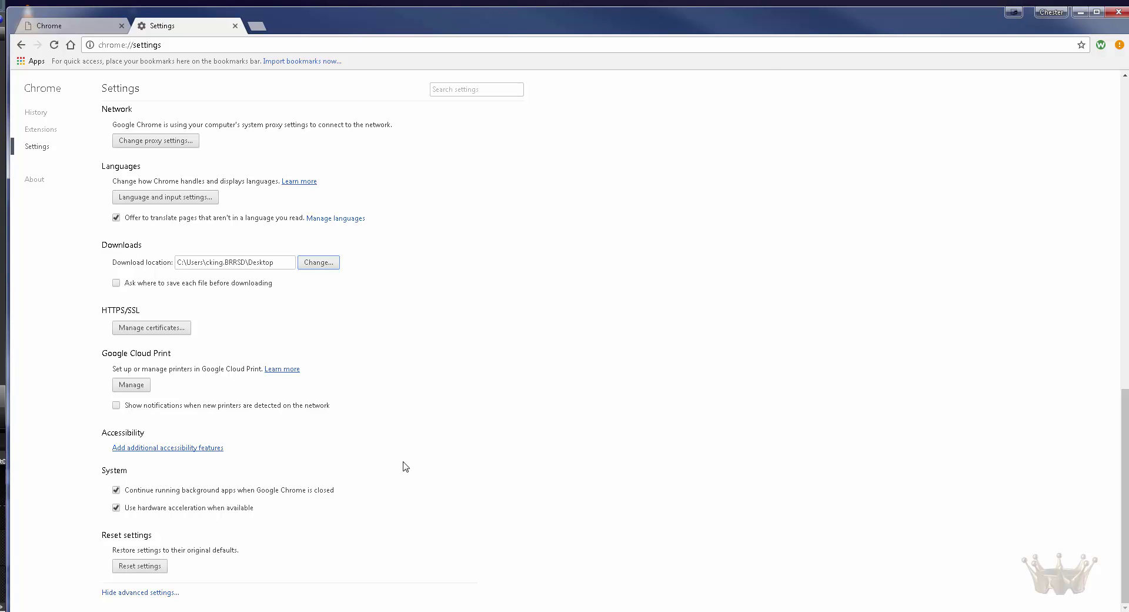
pyautogui.scroll(15, 399, 466)
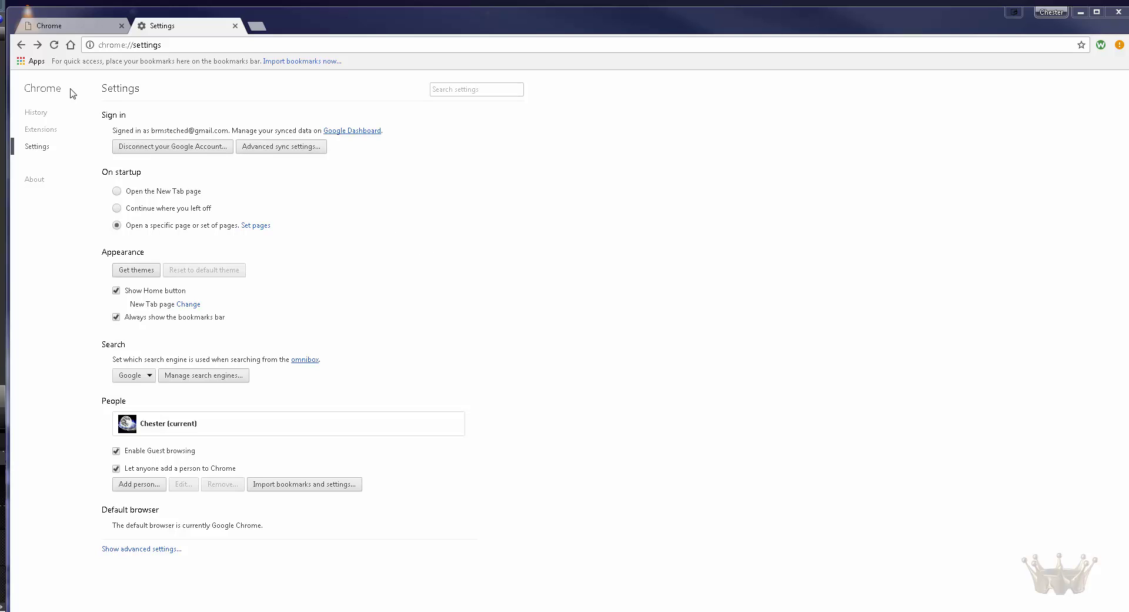
# Step: Open Google Drive from the Chrome Apps page on the bookmarks bar
pyautogui.click(19, 61)
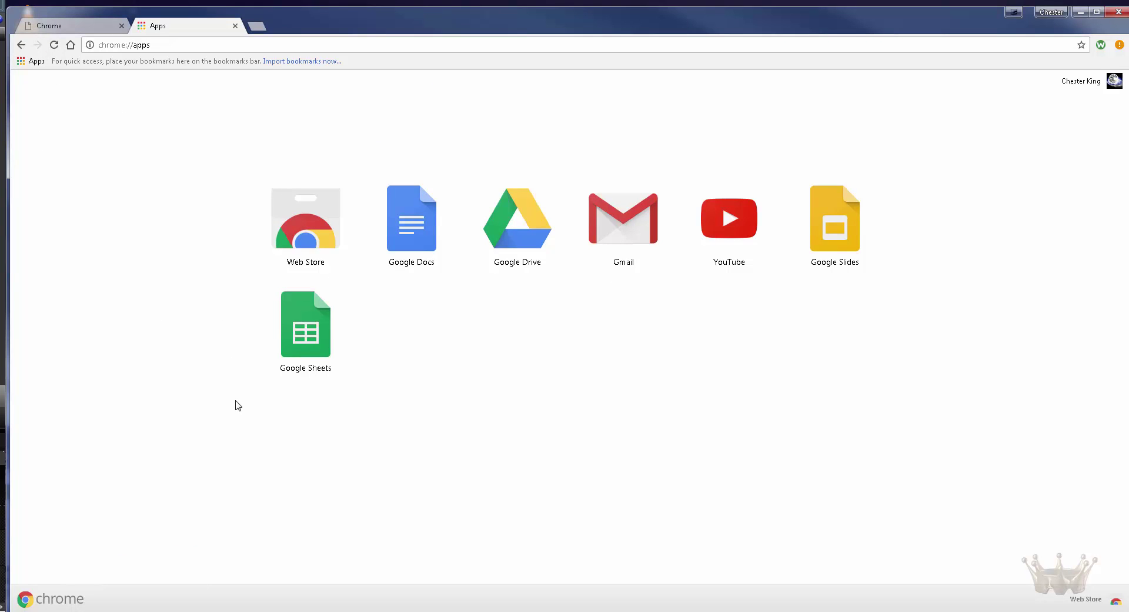
pyautogui.click(521, 238)
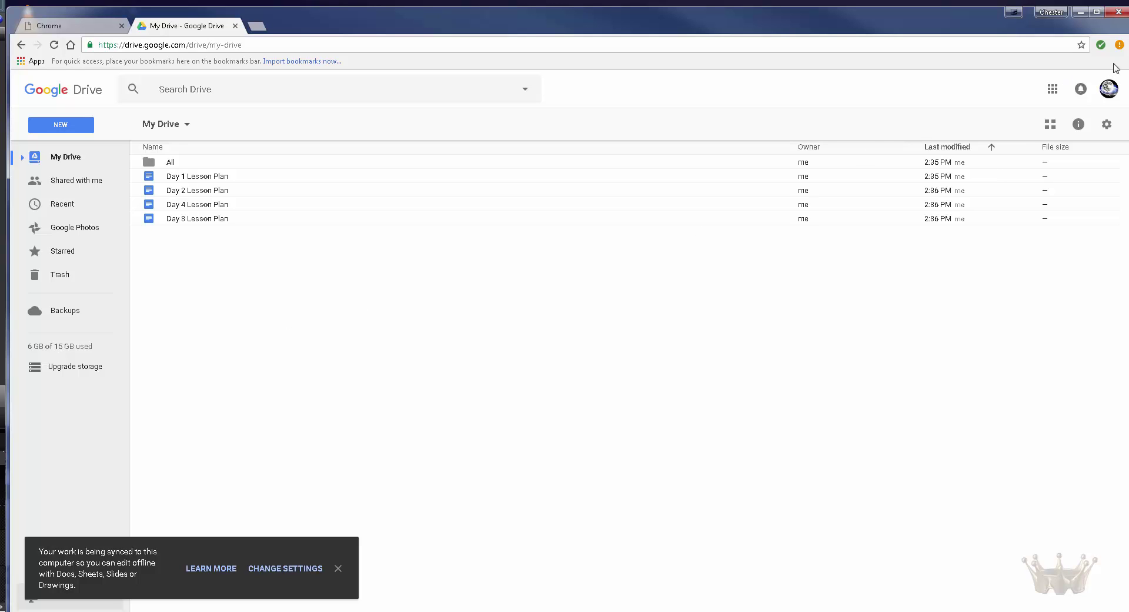
# Step: Make My Drive – Google Drive the only startup page, removing the sign-in page, then return to Drive
pyautogui.click(1119, 45)
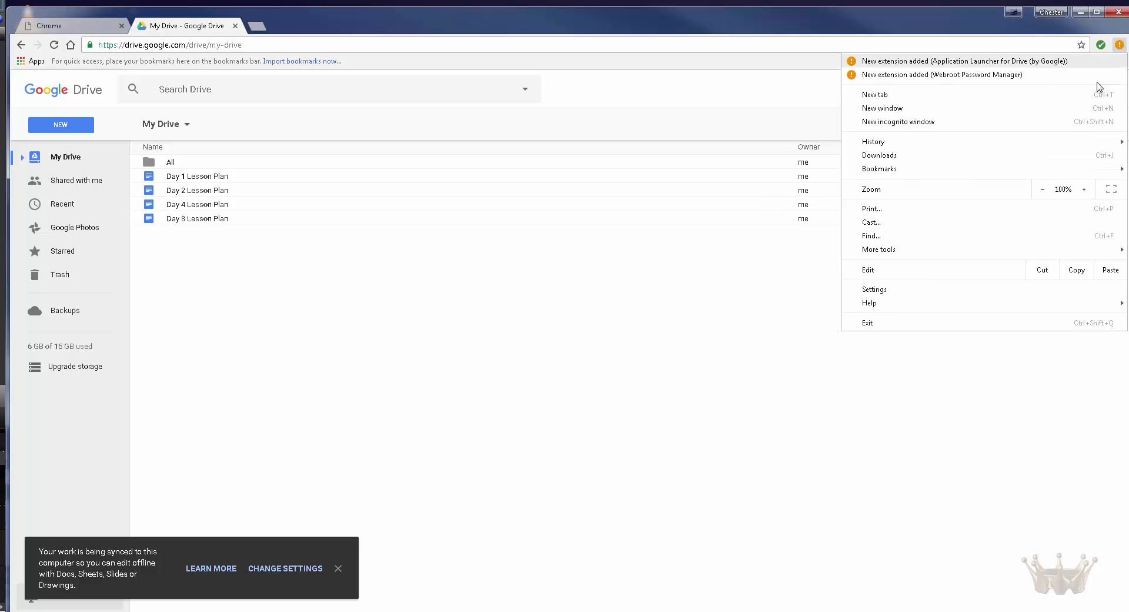
pyautogui.click(962, 292)
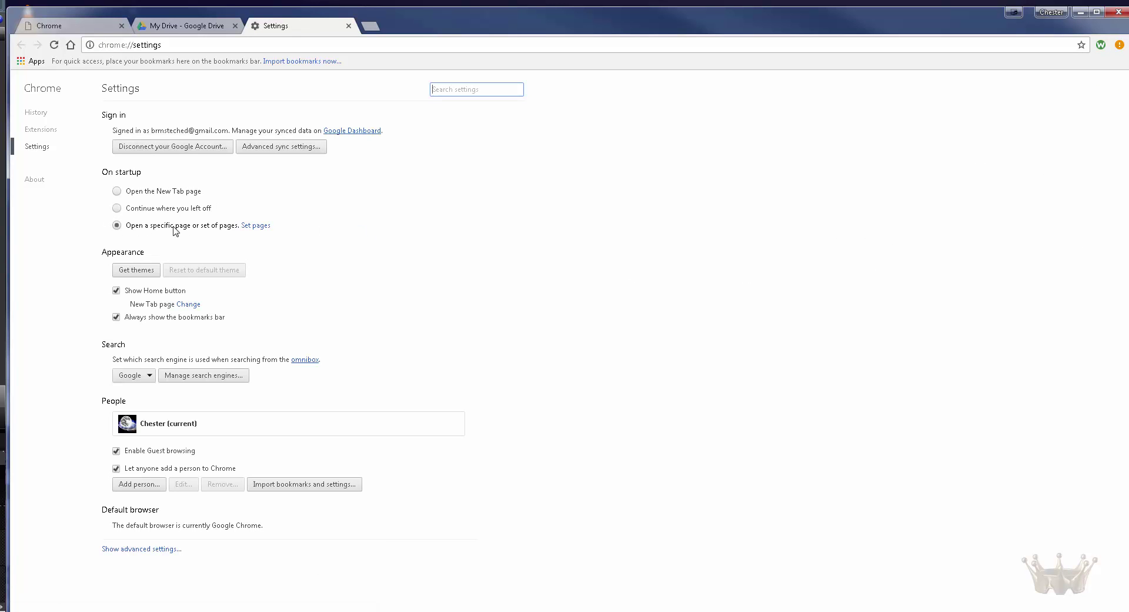
pyautogui.click(247, 234)
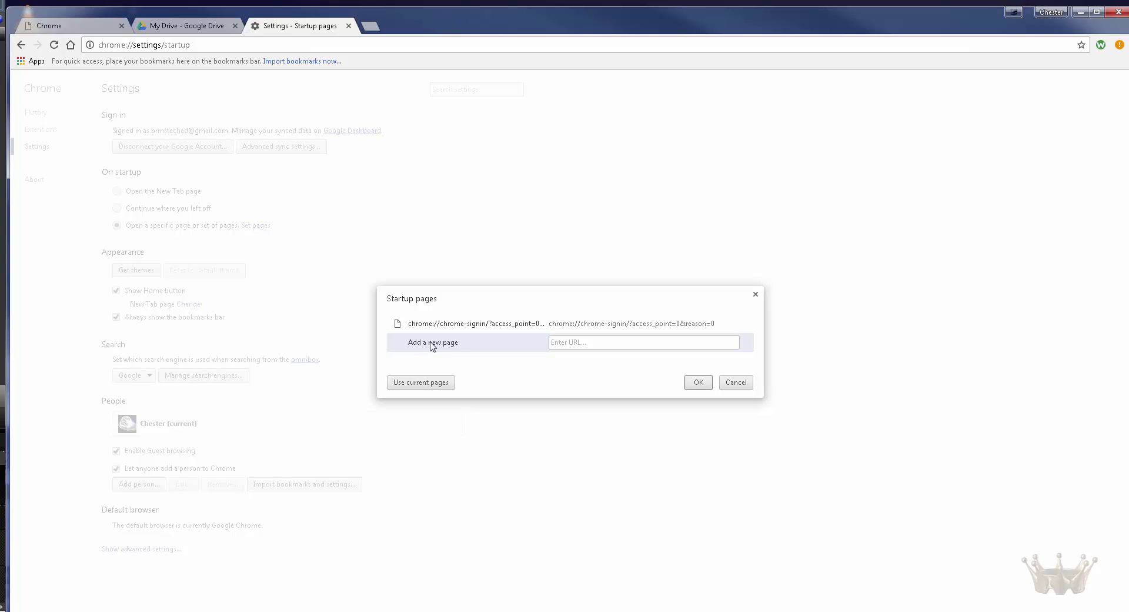
pyautogui.click(431, 384)
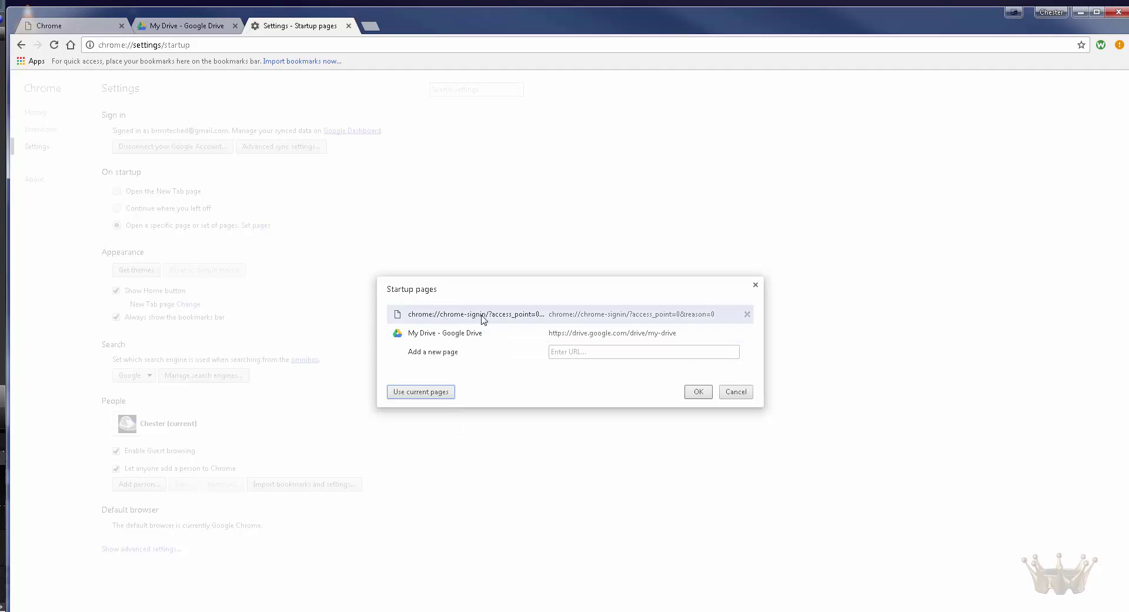
pyautogui.click(746, 316)
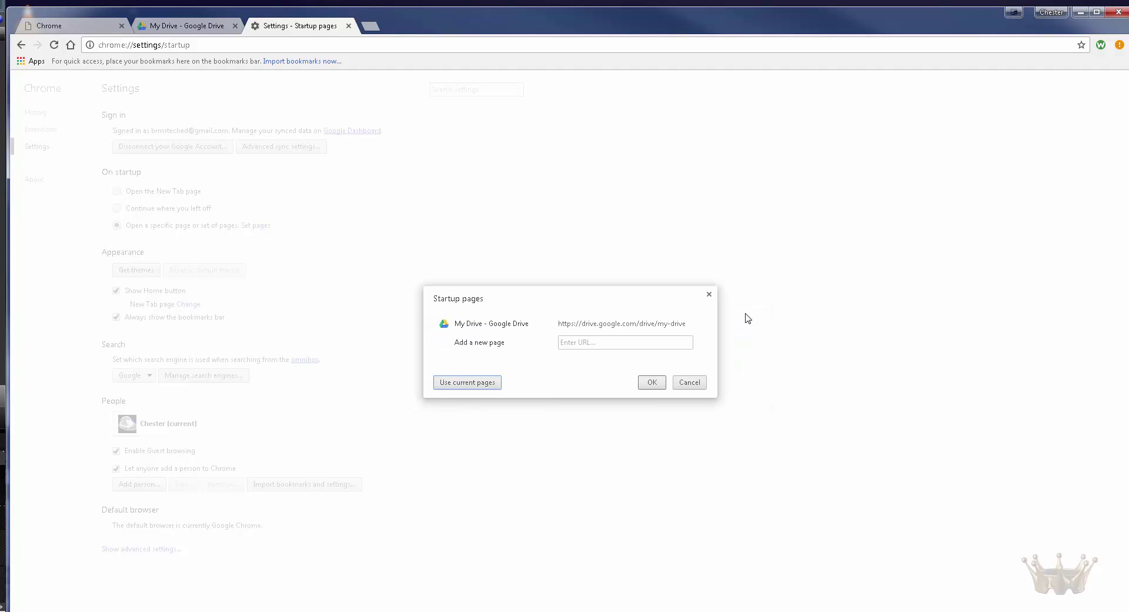
pyautogui.click(652, 382)
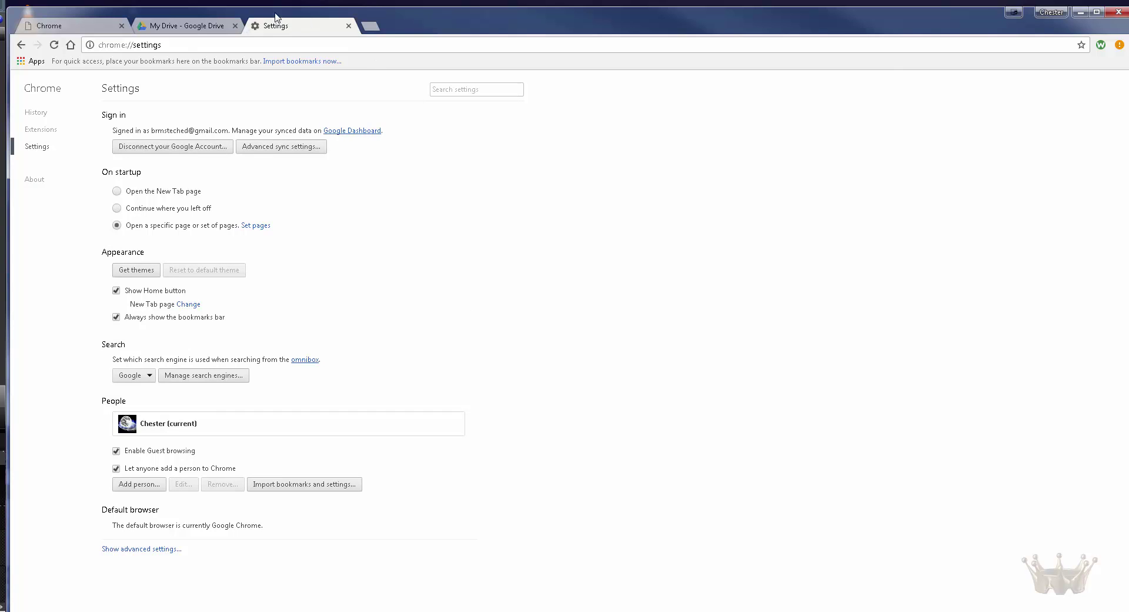
pyautogui.click(184, 26)
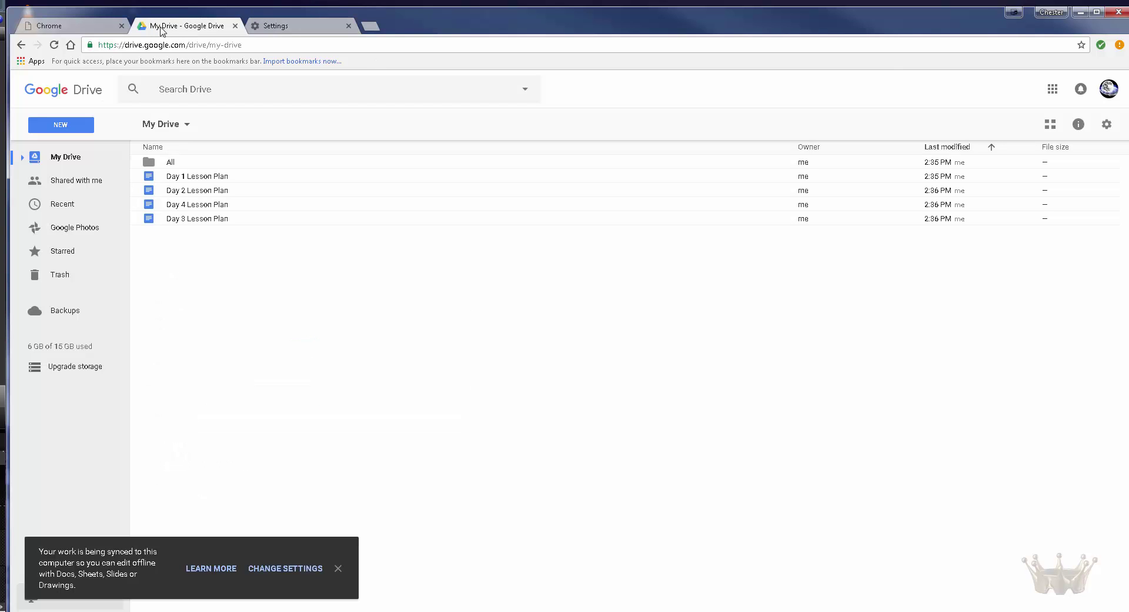
# Step: Close the Sign in to Chrome tab and pin the Google Drive tab
pyautogui.click(94, 30)
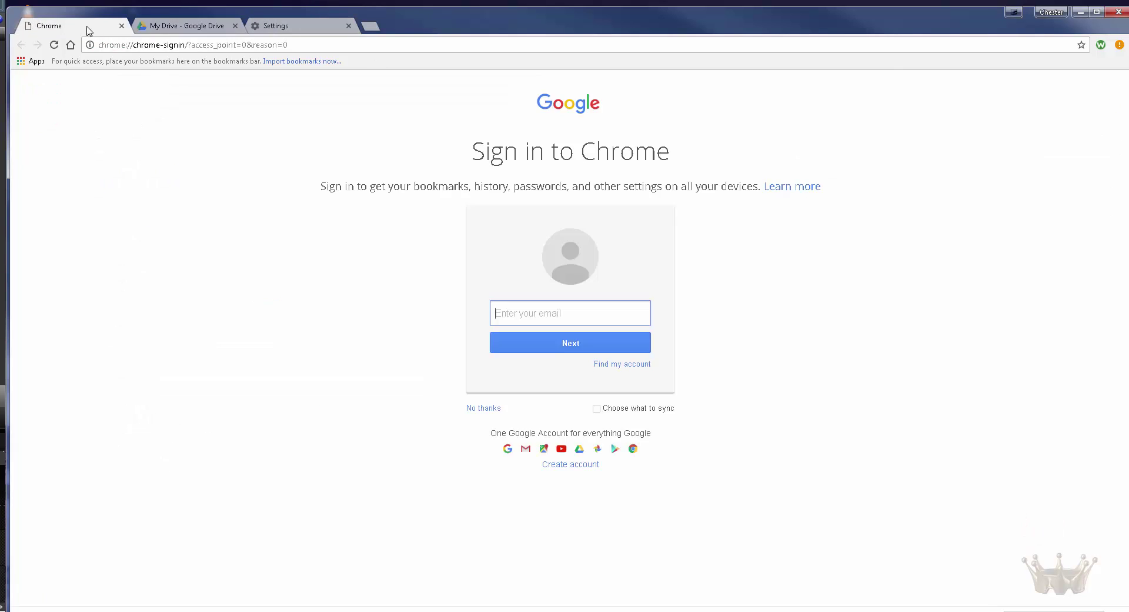
pyautogui.click(122, 26)
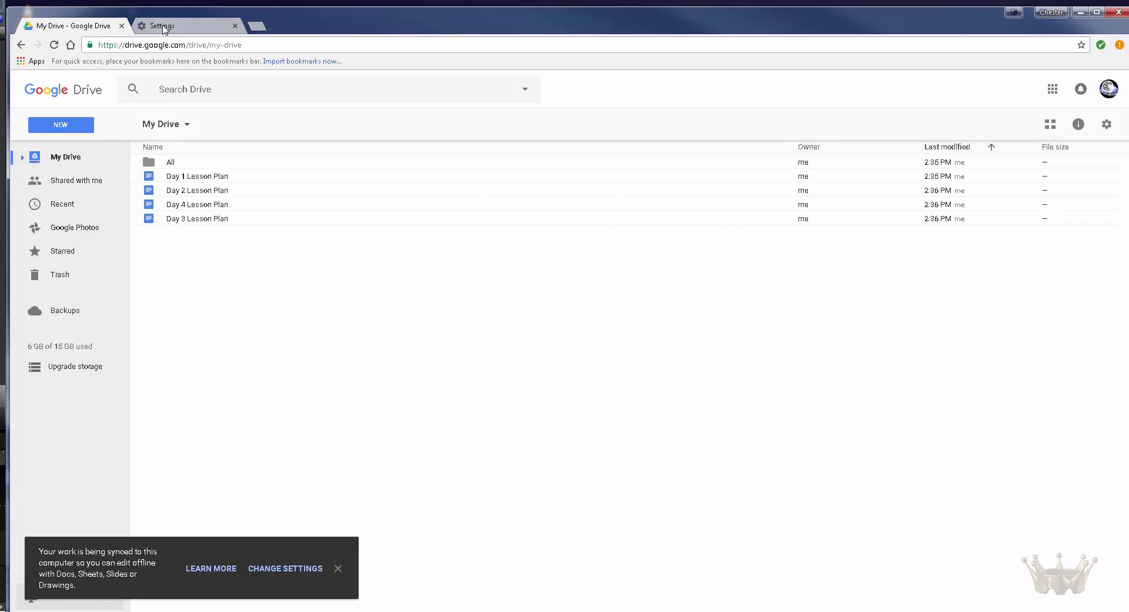
pyautogui.rightClick(70, 28)
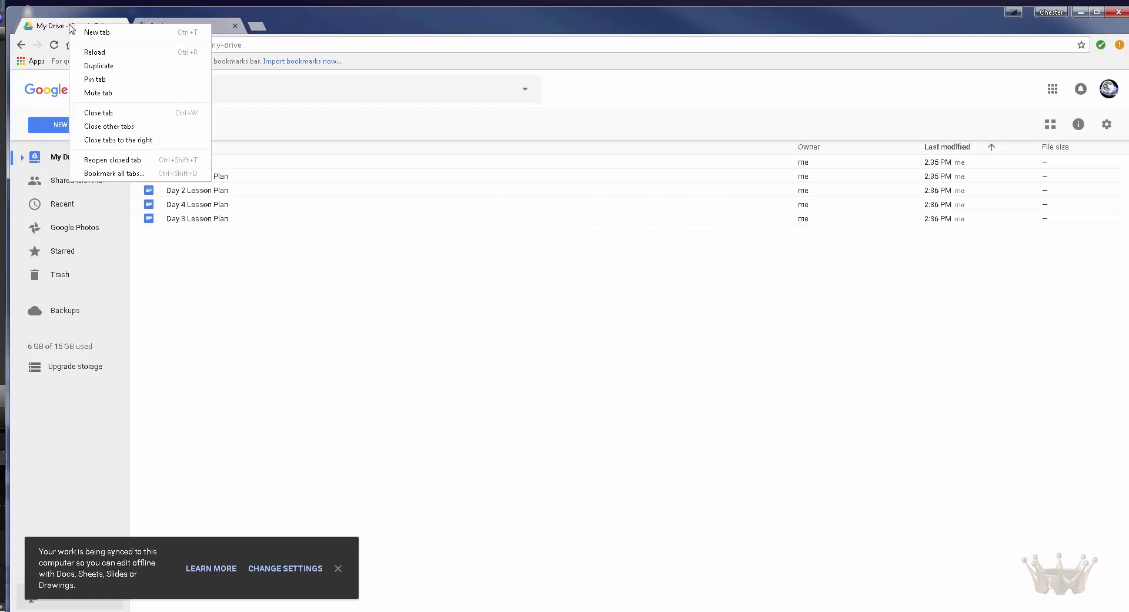
pyautogui.click(112, 87)
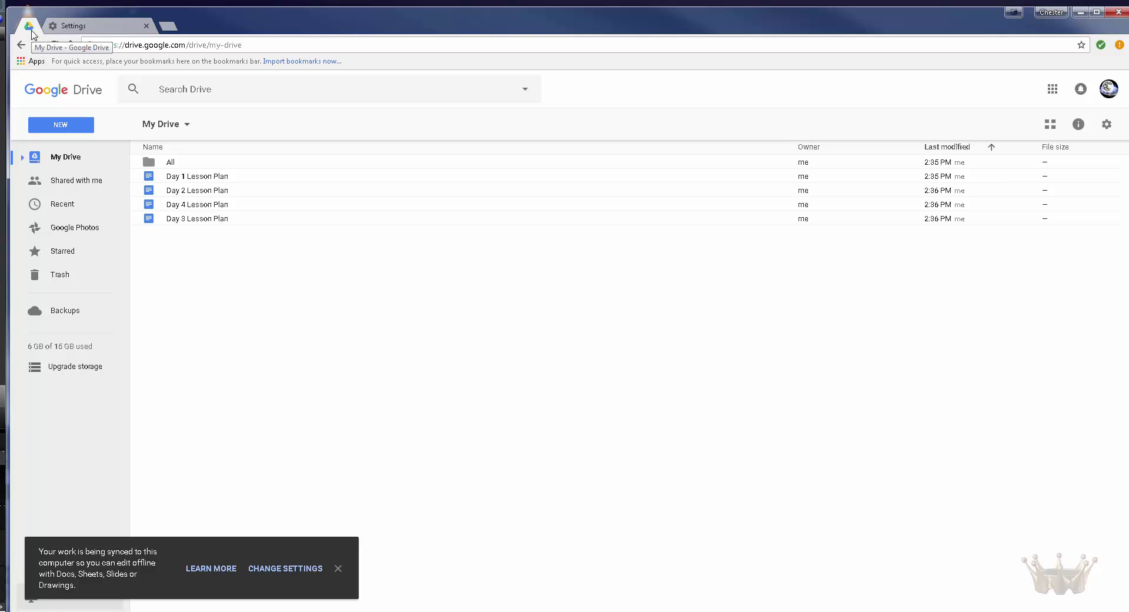
pyautogui.rightClick(31, 33)
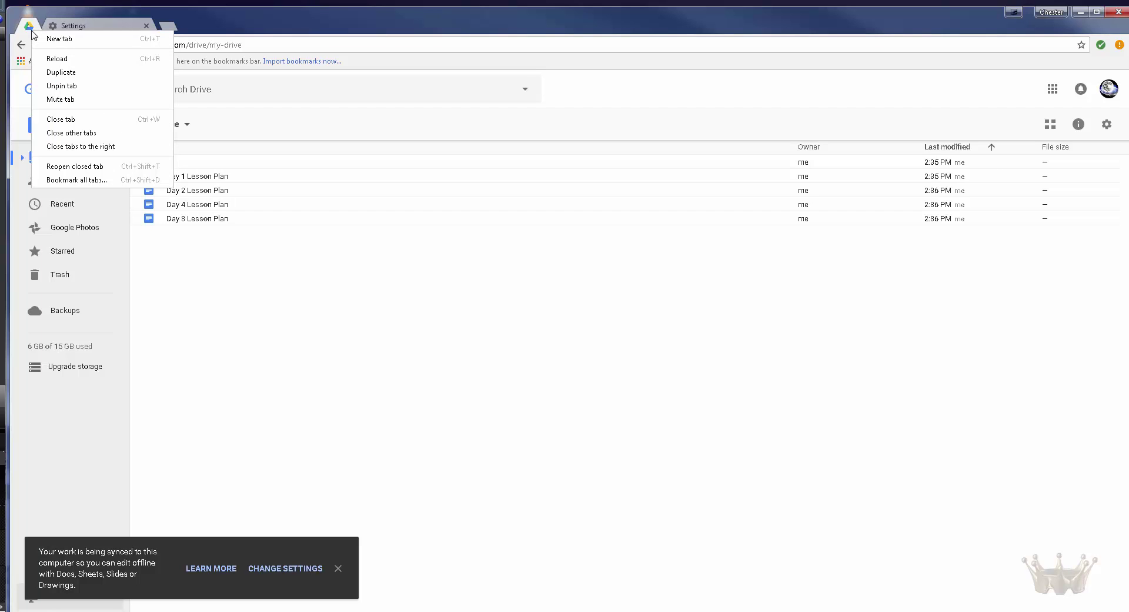
pyautogui.click(299, 386)
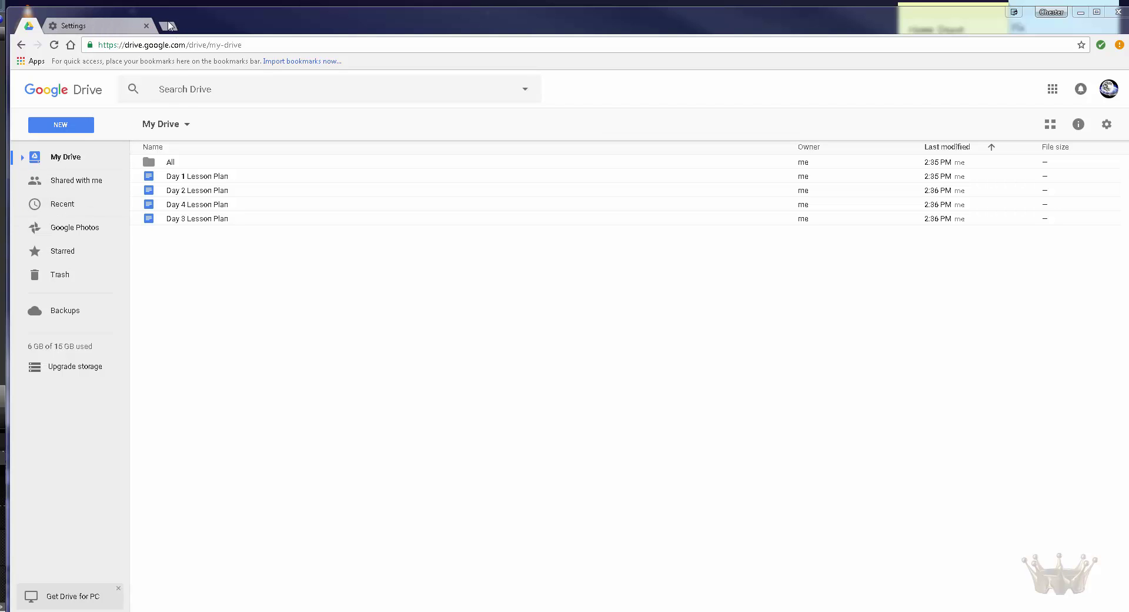
# Step: Bring the Settings tab to the front beside the pinned Drive tab
pyautogui.moveTo(120, 25); pyautogui.dragTo(201, 28)
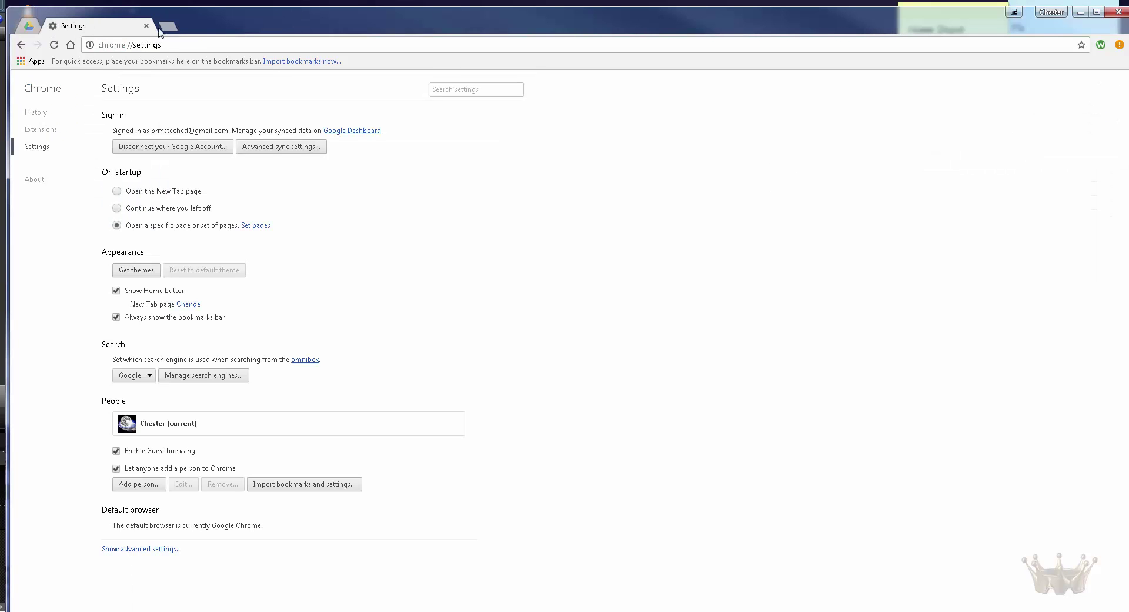
# Step: Open the school district website in a new tab using the address copied from Sticky Notes
pyautogui.hotkey('ctrl', 't')
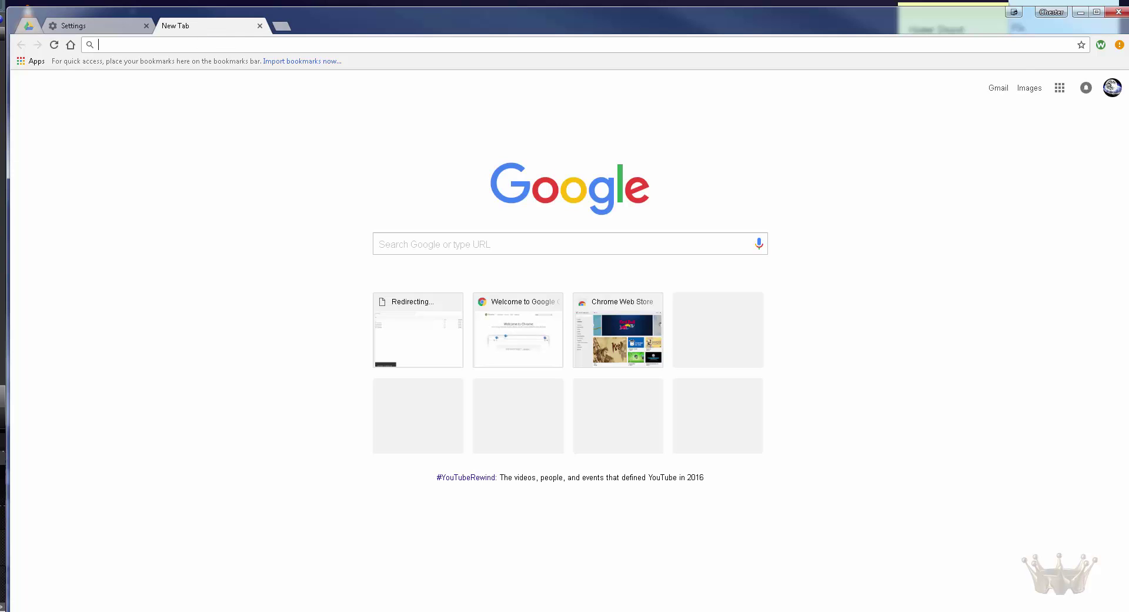
pyautogui.hotkey('alt', 'Tab')
pyautogui.click(164, 44)
pyautogui.write('http://www.brrsd.org/')
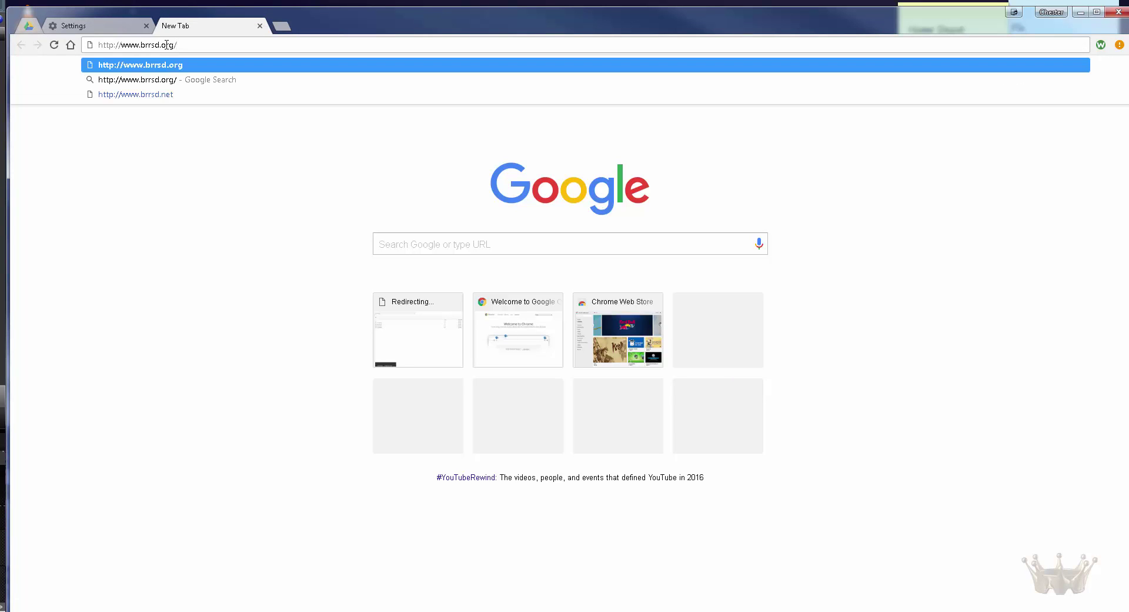
pyautogui.press('Return')
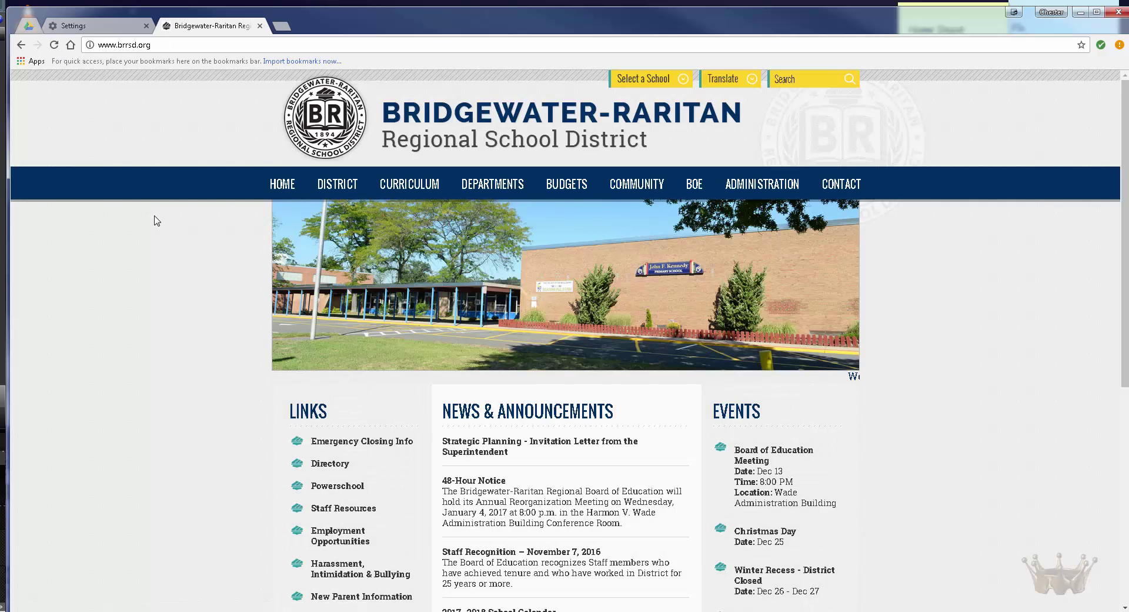
# Step: Load the PowerSchool teacher sign-in page in another new tab
pyautogui.click(282, 27)
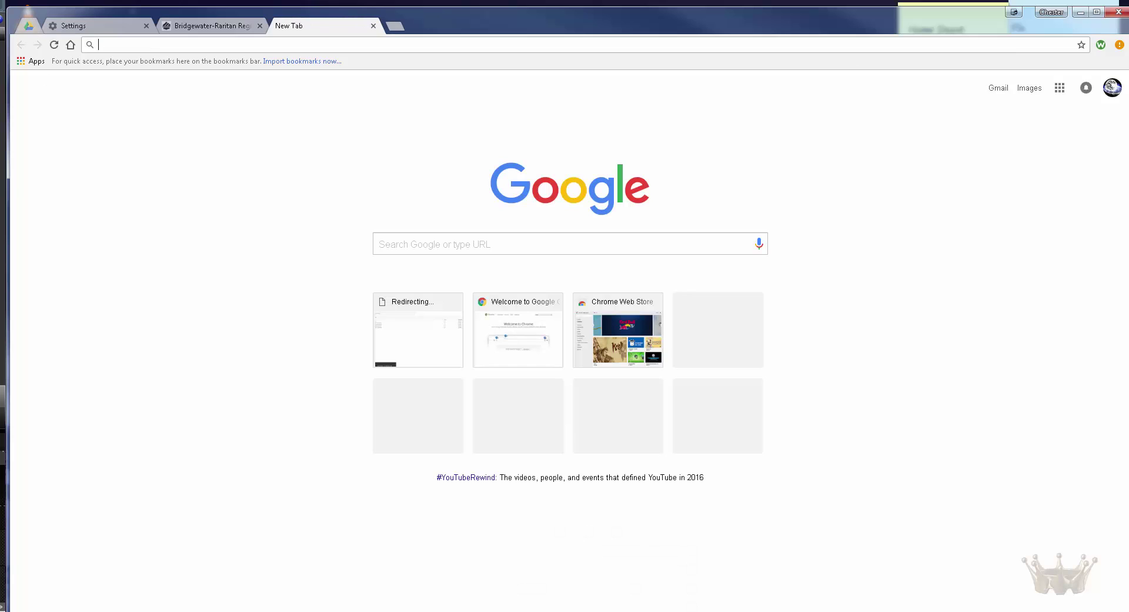
pyautogui.hotkey('alt', 'Tab')
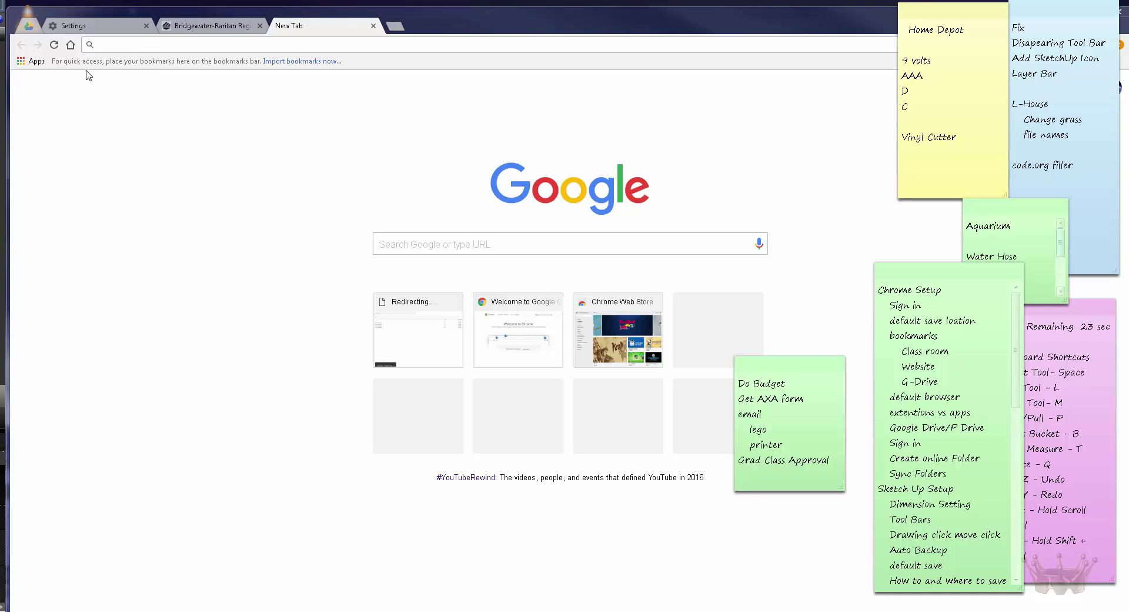
pyautogui.click(340, 48)
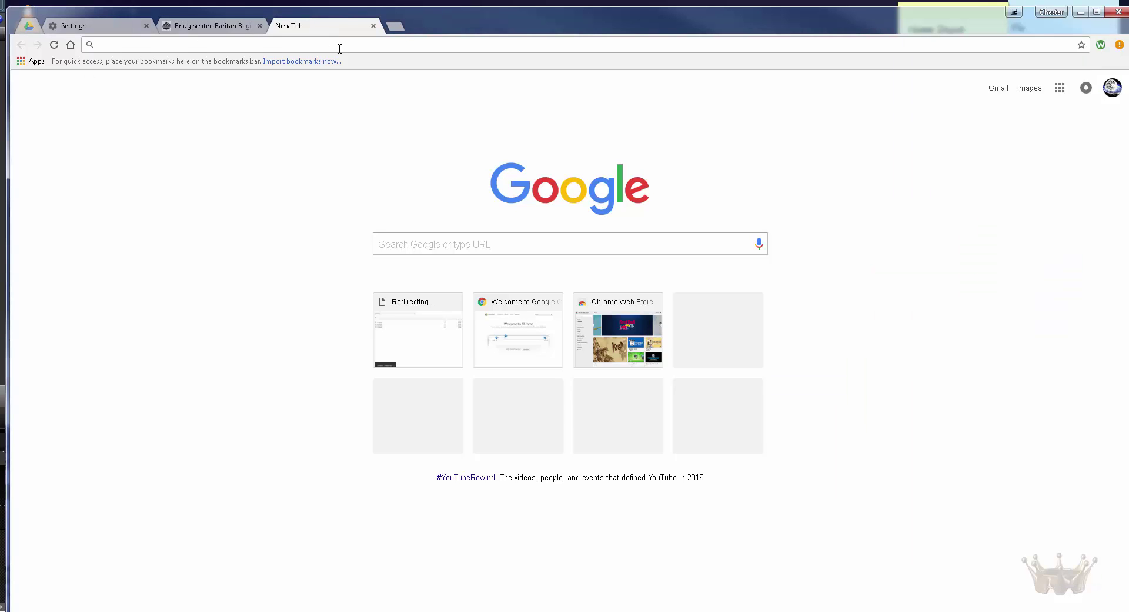
pyautogui.write('https://powerschool.brrsd.k12.nj.us/teachers/pw.html')
pyautogui.press('Return')
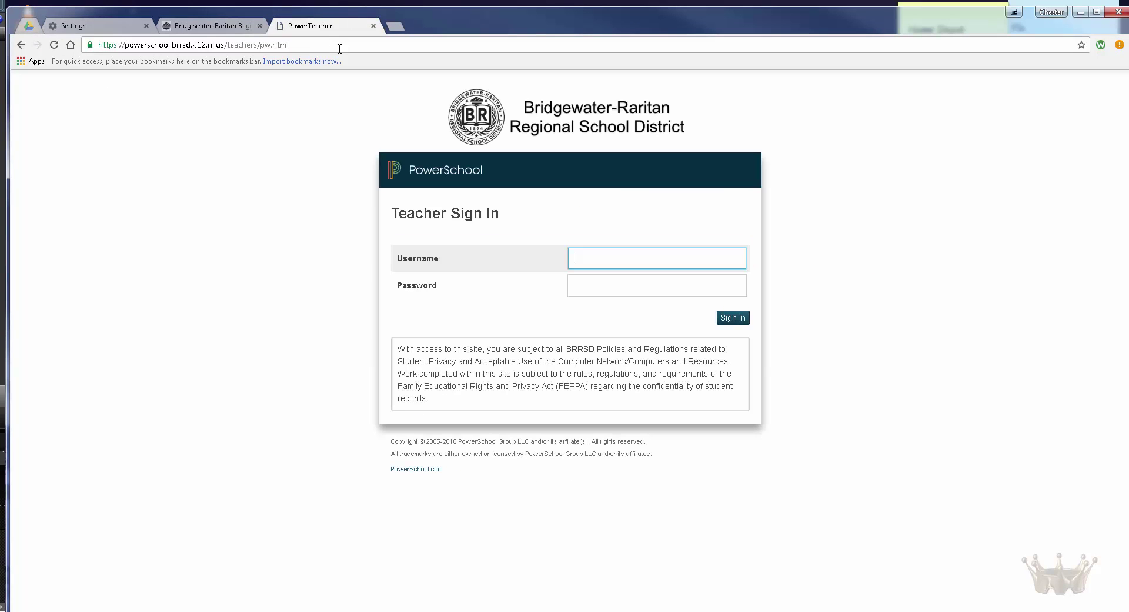
# Step: Load the Absence Management login in a third tab, then return to the district site
pyautogui.click(395, 26)
pyautogui.hotkey('alt', 'Tab')
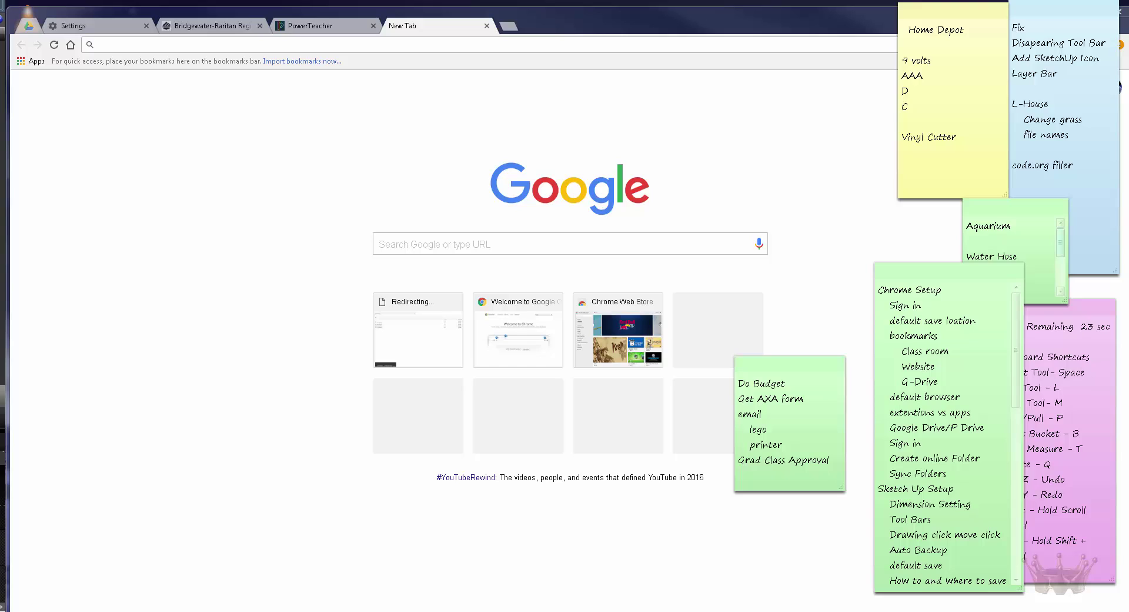
pyautogui.click(401, 42)
pyautogui.write('https://www.aesoponline.com/login2.asp')
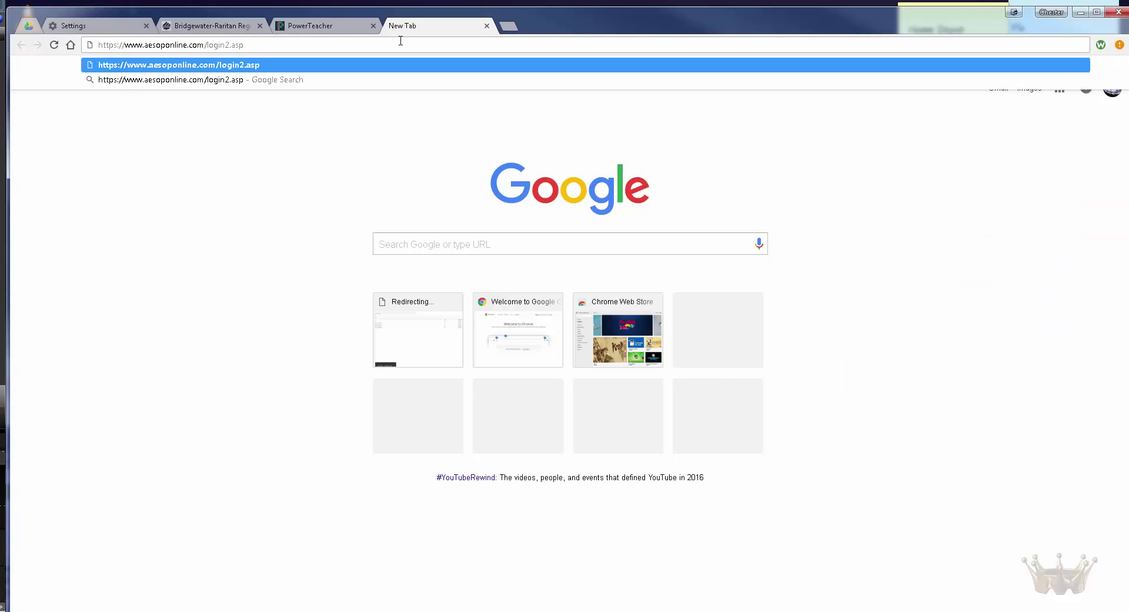
pyautogui.press('Return')
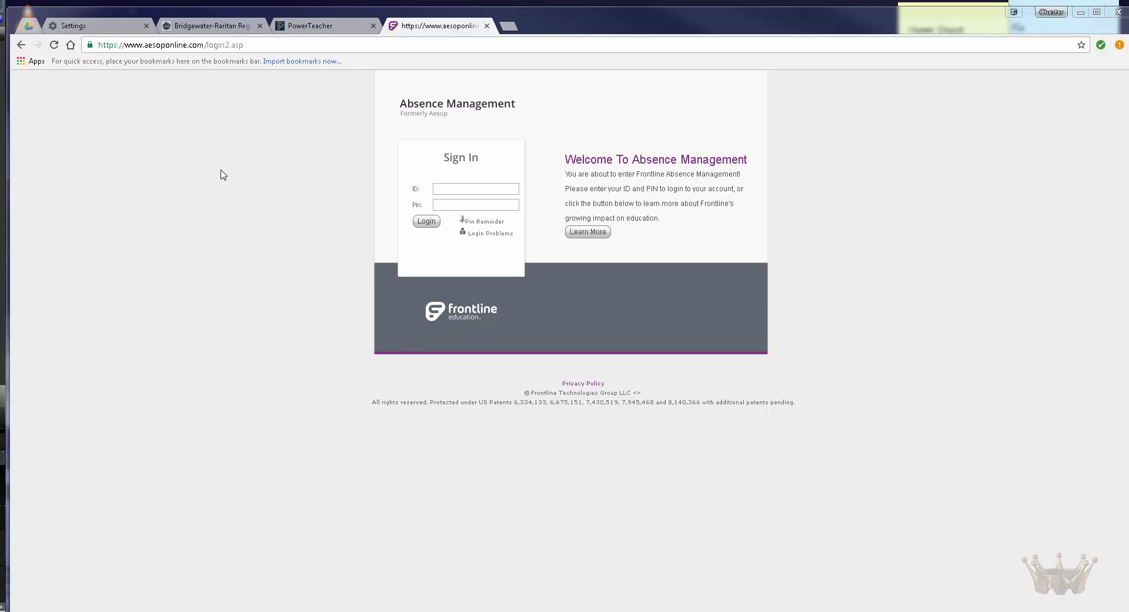
pyautogui.click(192, 27)
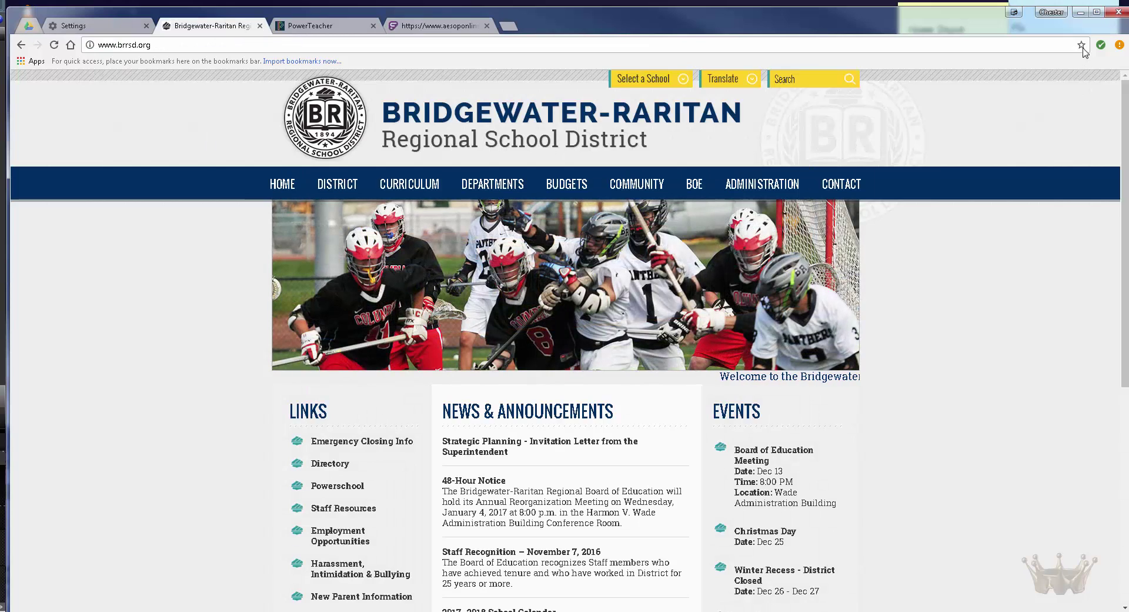
# Step: Bookmark the district homepage as BRRSD in the Bookmarks bar folder
pyautogui.click(1081, 44)
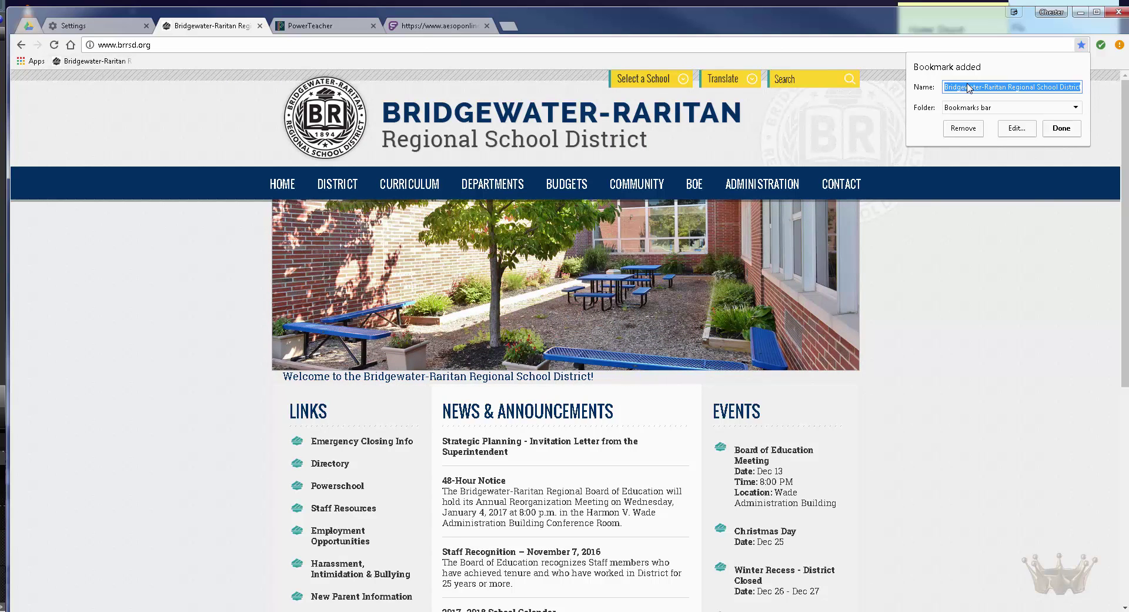
pyautogui.write('BRRSD')
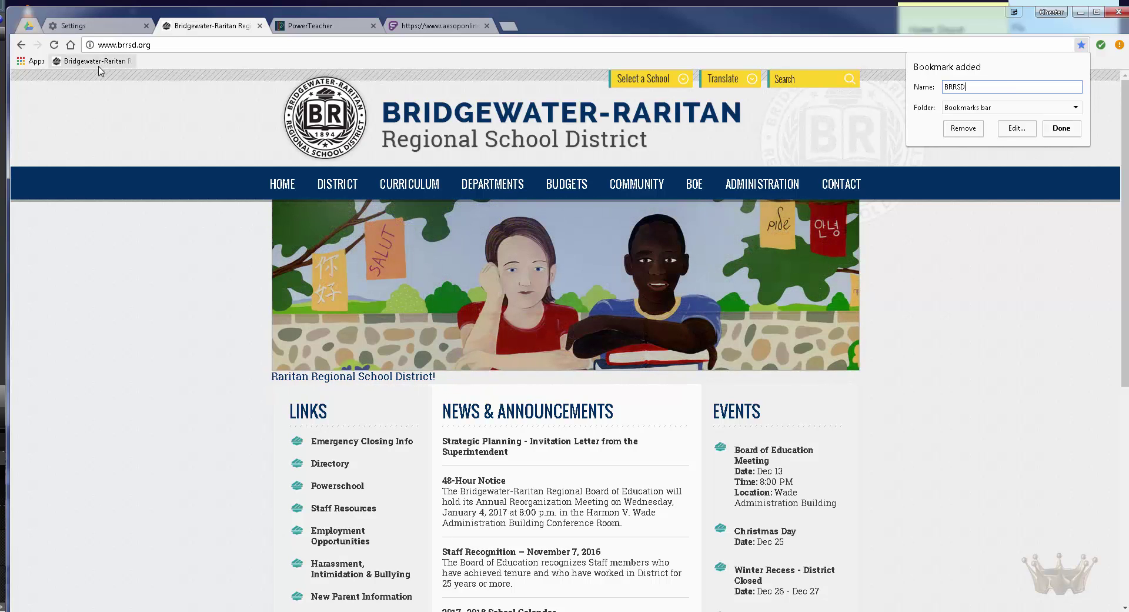
pyautogui.click(971, 109)
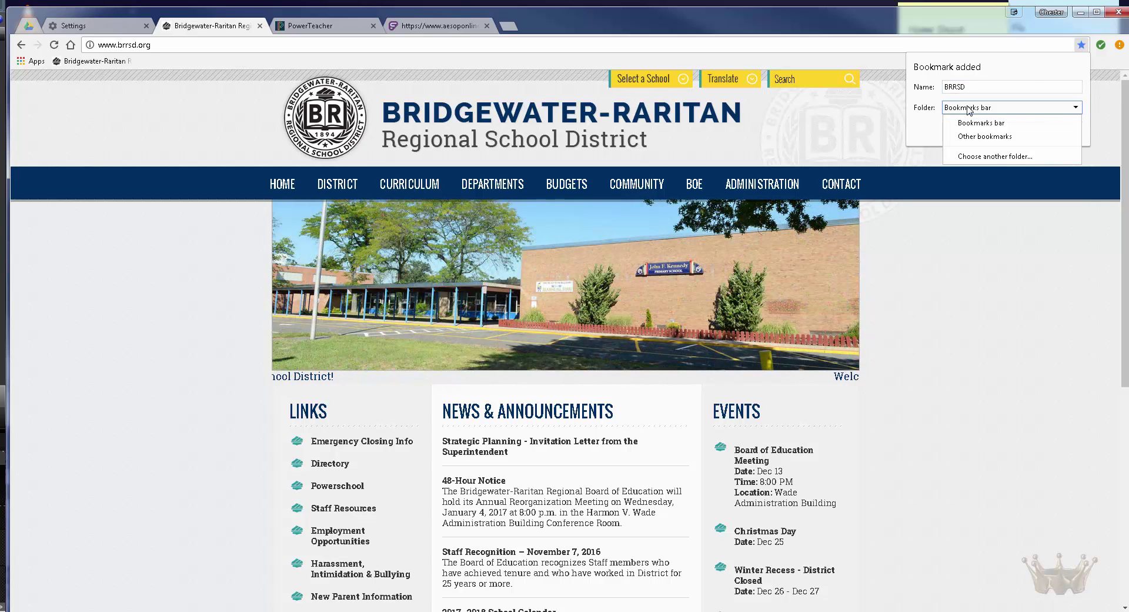
pyautogui.click(983, 110)
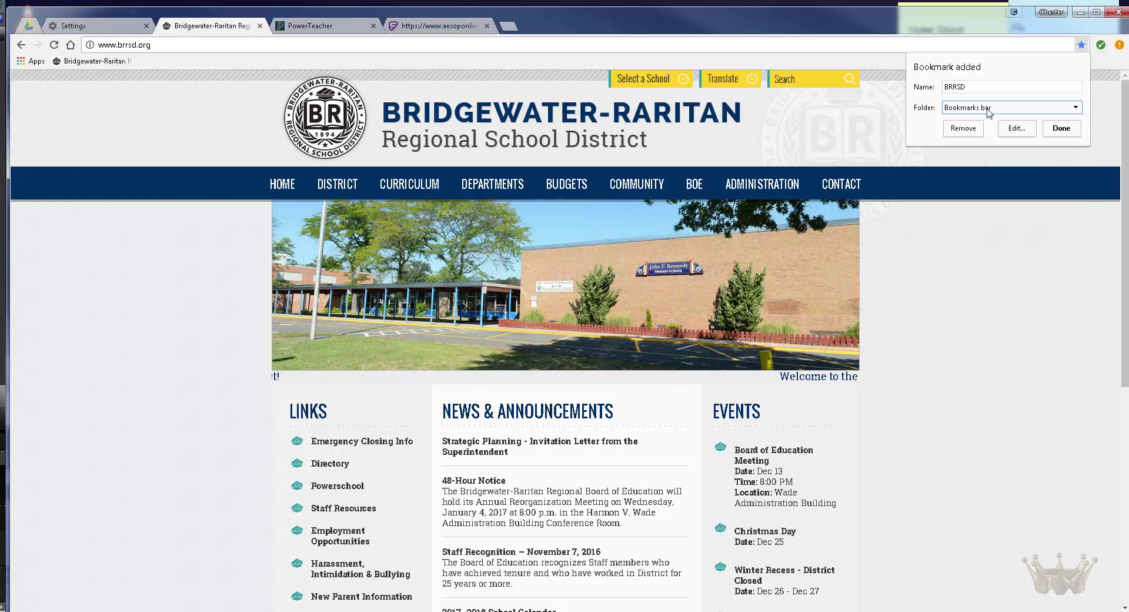
pyautogui.click(1066, 133)
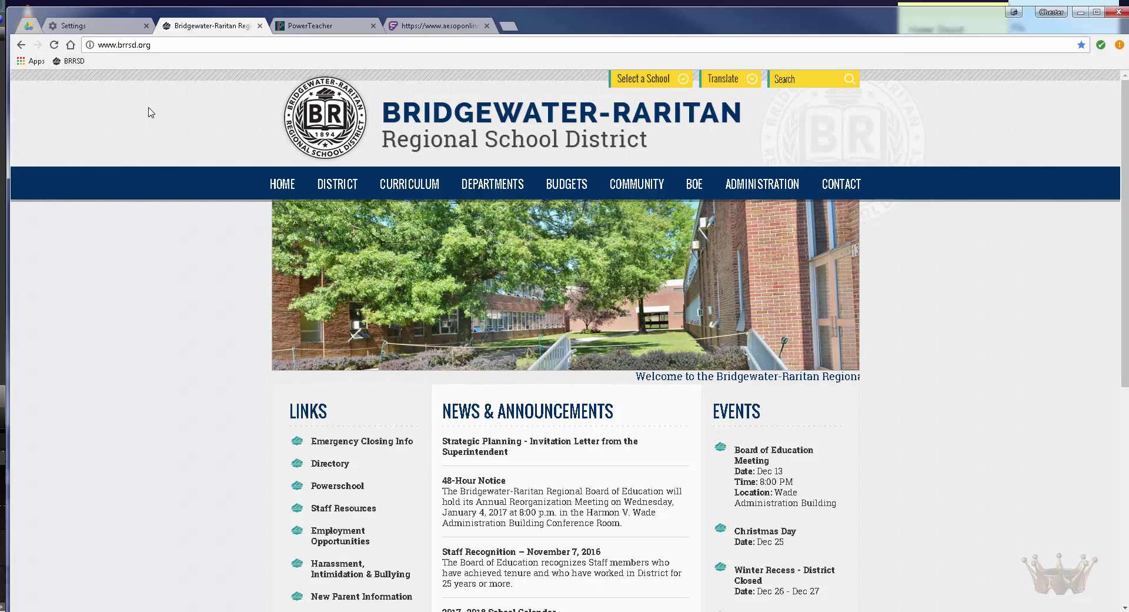
# Step: Bookmark the PowerTeacher sign-in page on the bookmarks bar
pyautogui.click(308, 26)
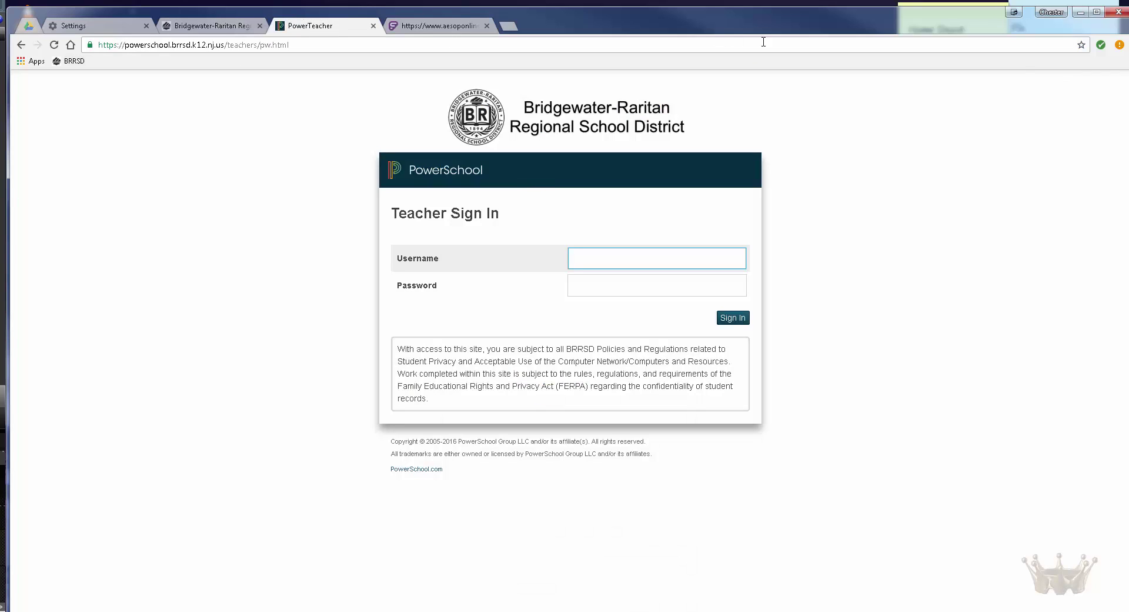
pyautogui.click(1081, 45)
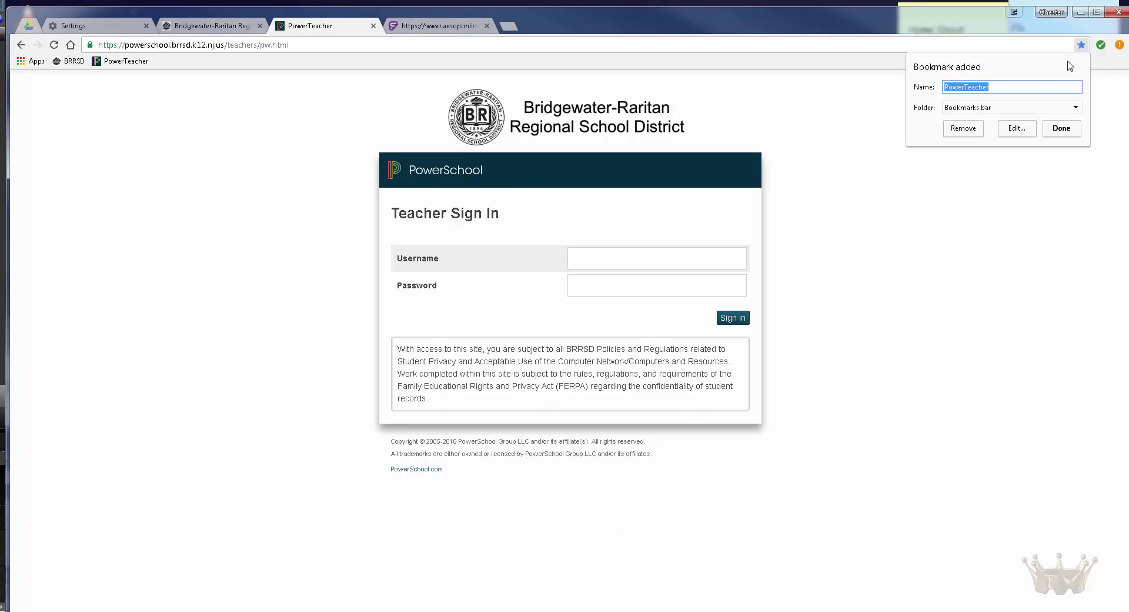
pyautogui.click(1064, 129)
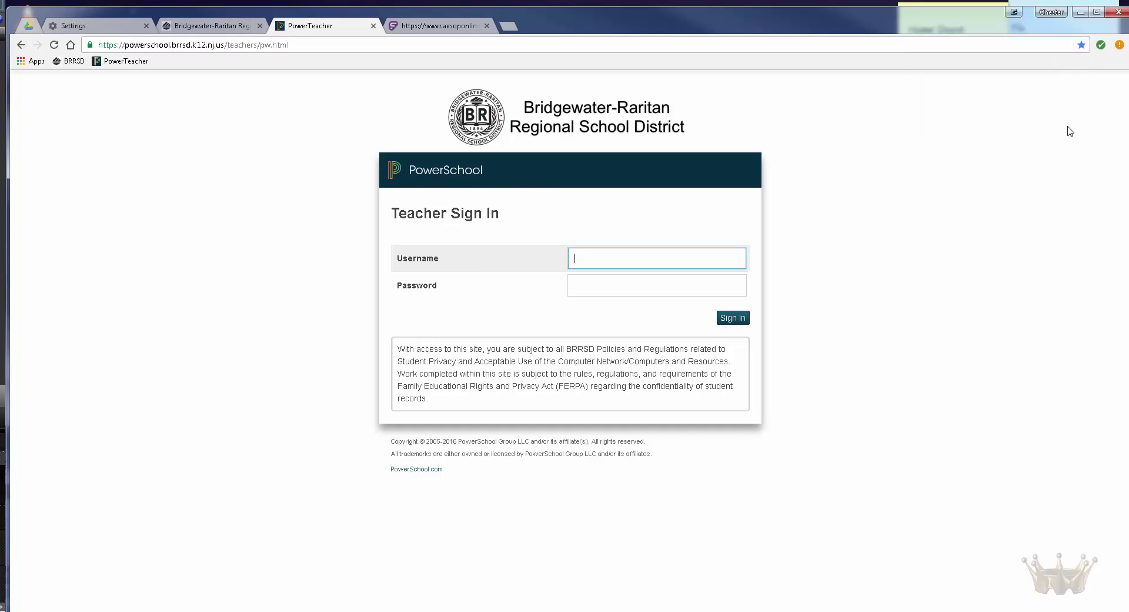
# Step: Bookmark the Absence Management sign-in page under the name ASEOP
pyautogui.click(451, 33)
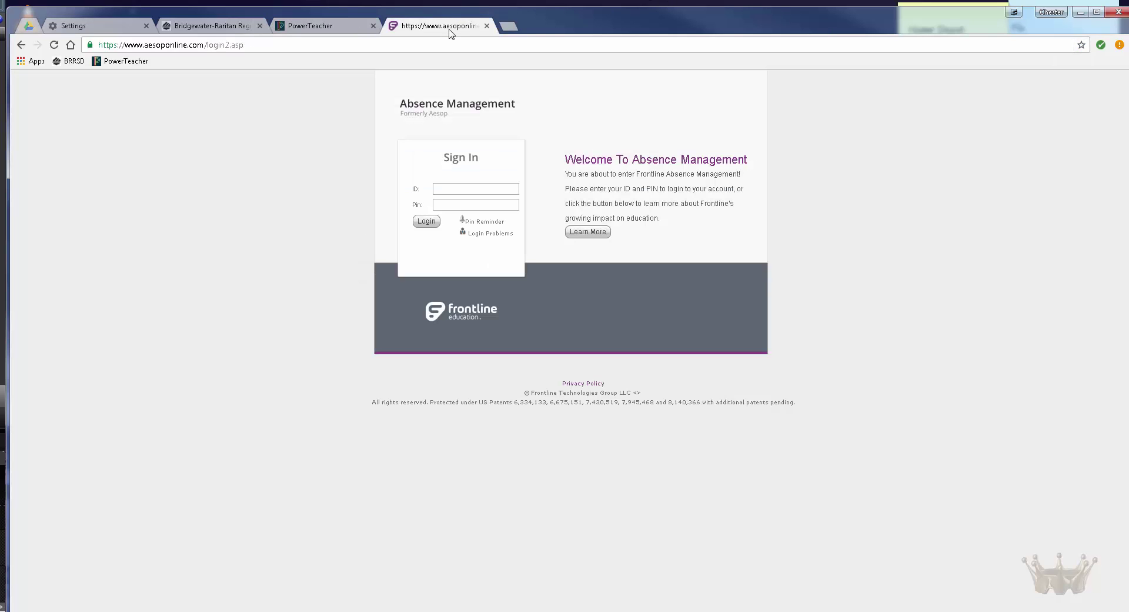
pyautogui.click(1080, 44)
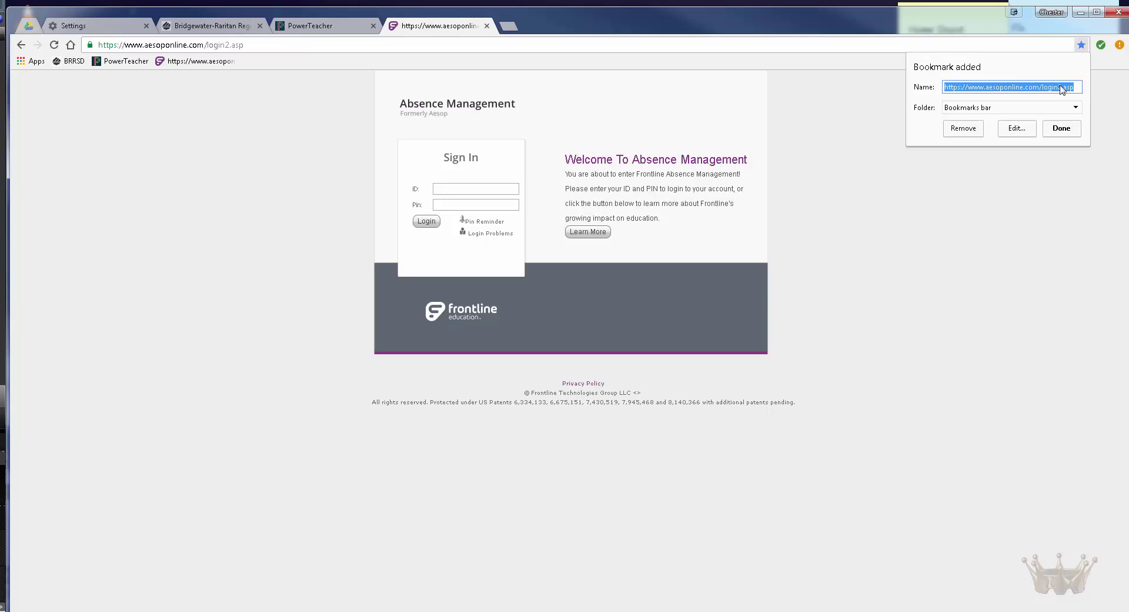
pyautogui.write('ASEOP')
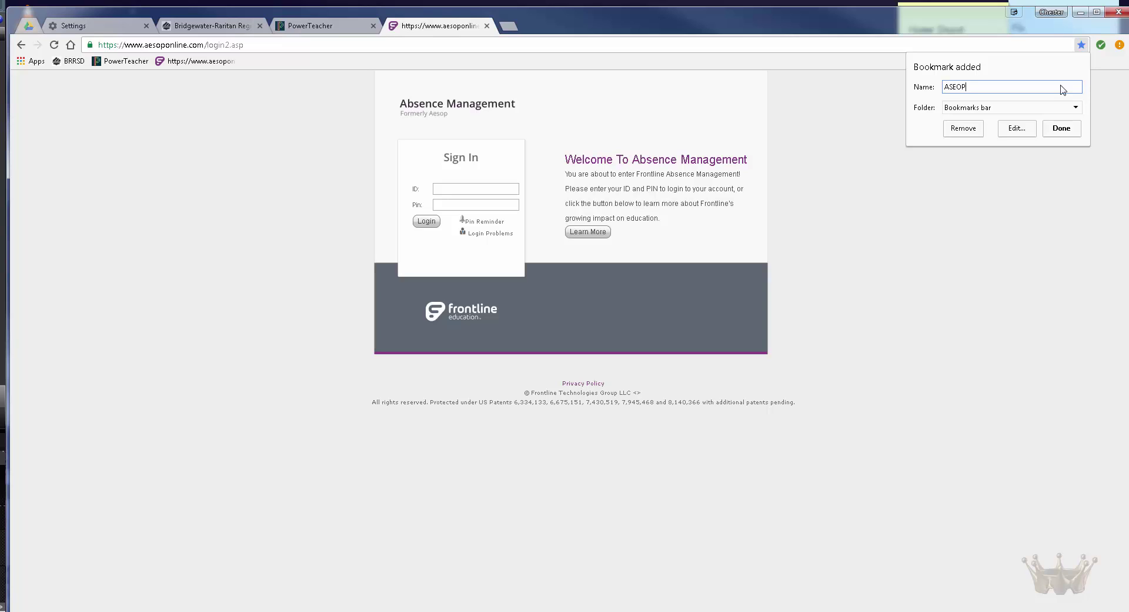
pyautogui.click(1068, 128)
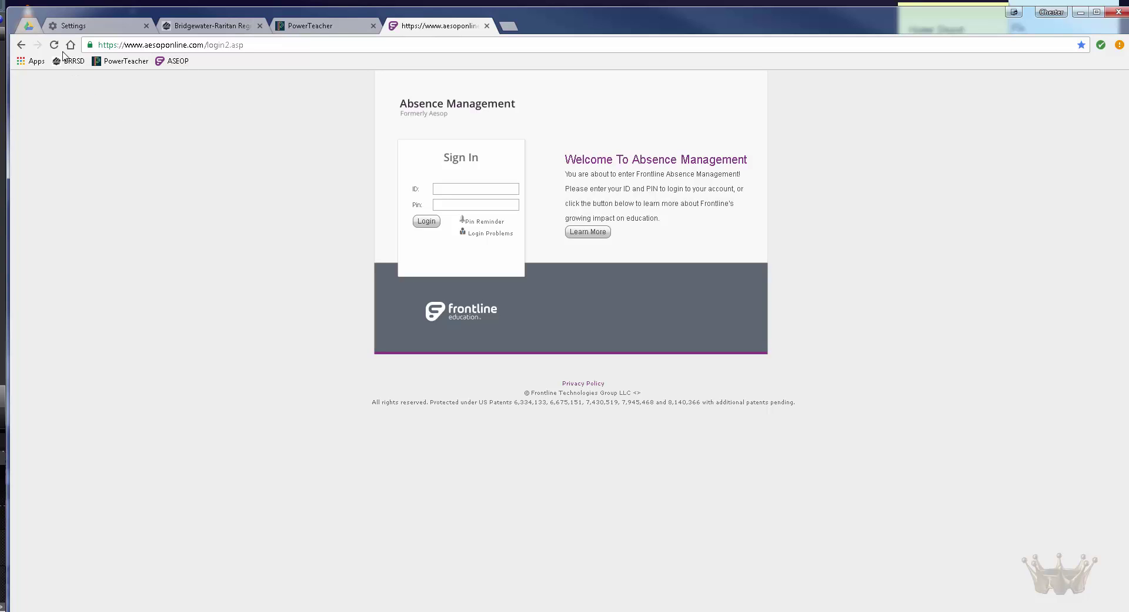
# Step: Replace the old Settings tab with a fresh one, maximize Chrome, and show the Absence Management page
pyautogui.click(22, 22)
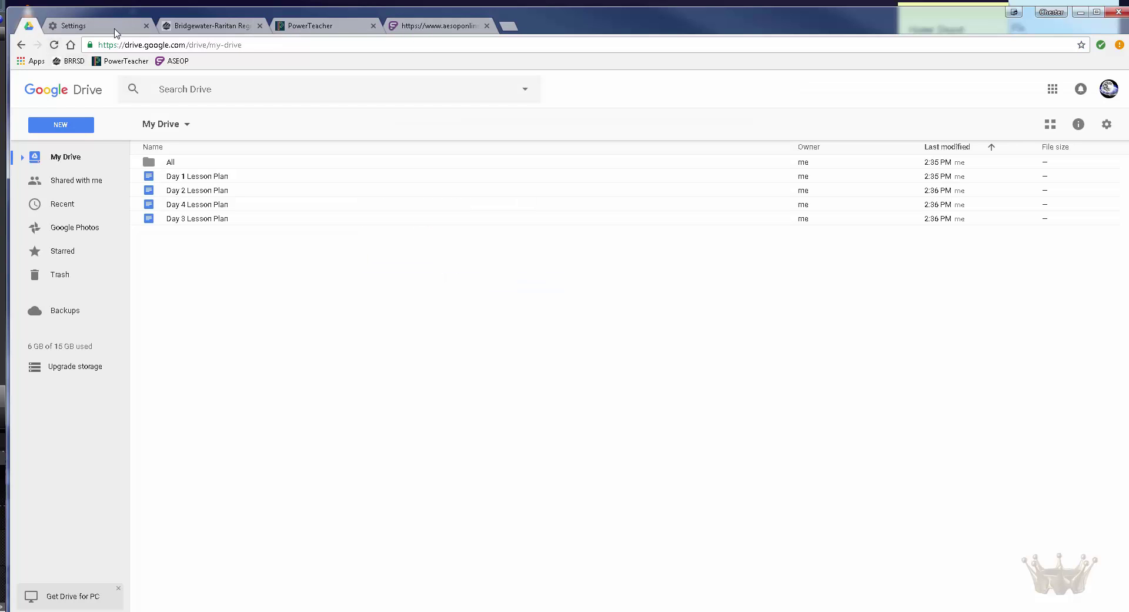
pyautogui.click(145, 26)
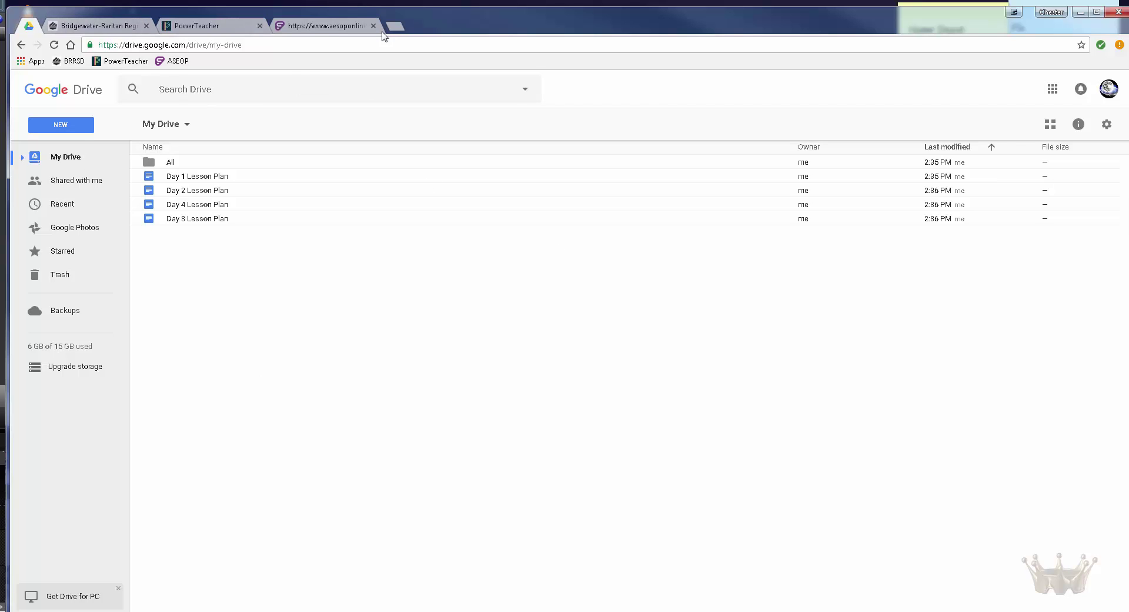
pyautogui.click(1119, 45)
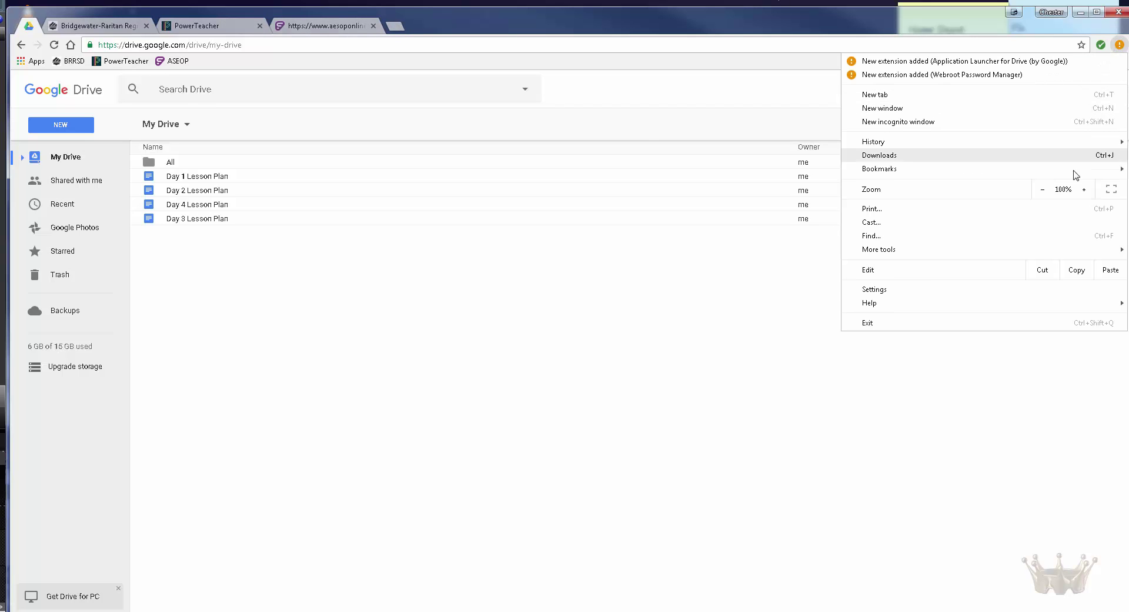
pyautogui.click(1035, 288)
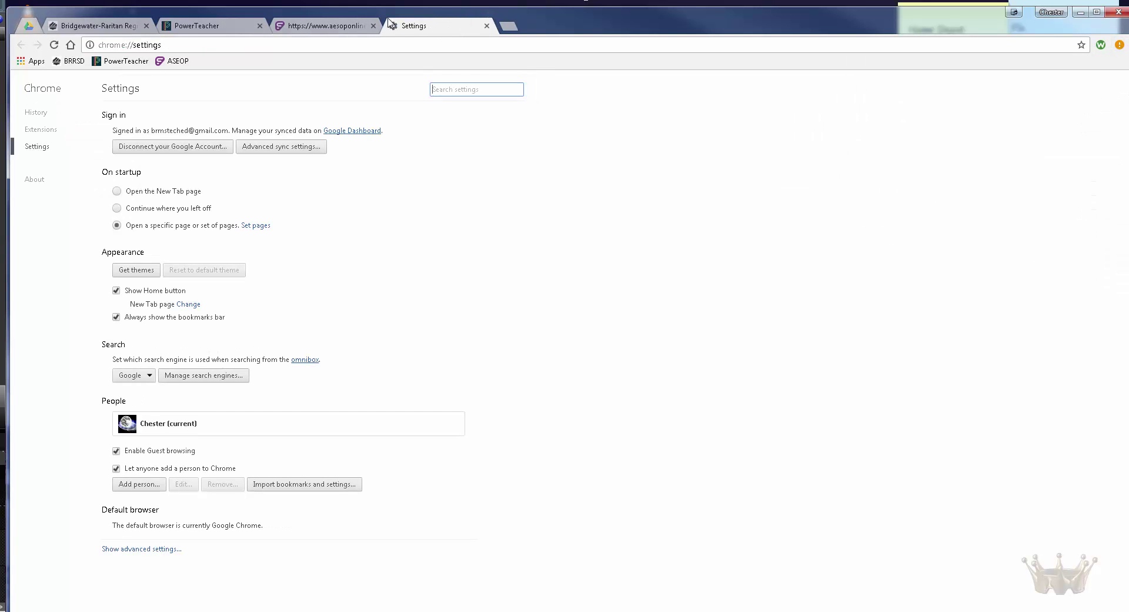
pyautogui.click(486, 26)
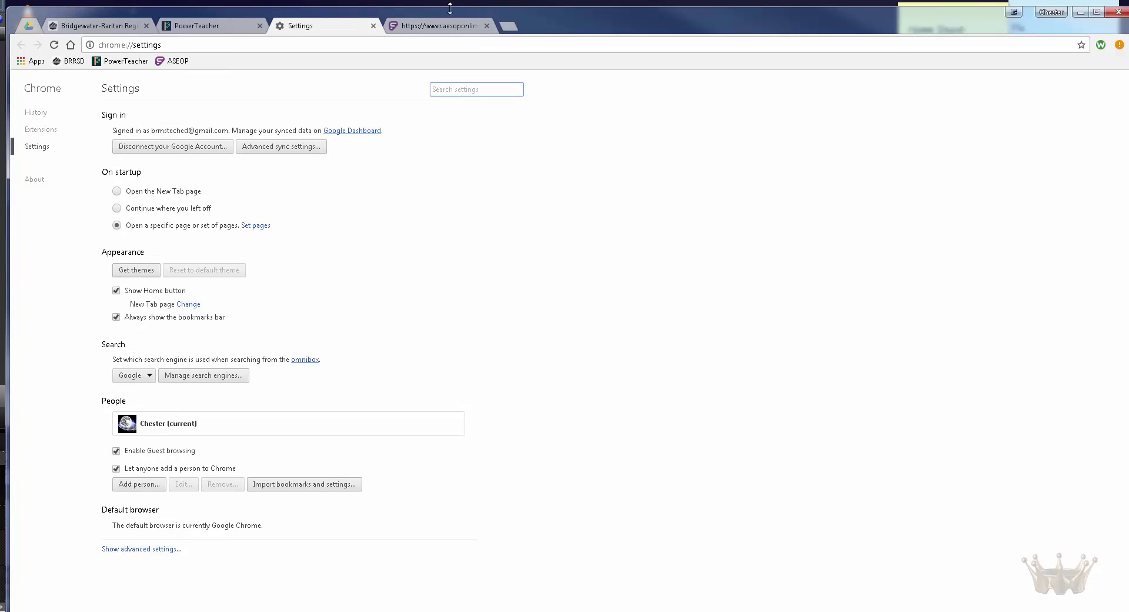
pyautogui.click(1098, 13)
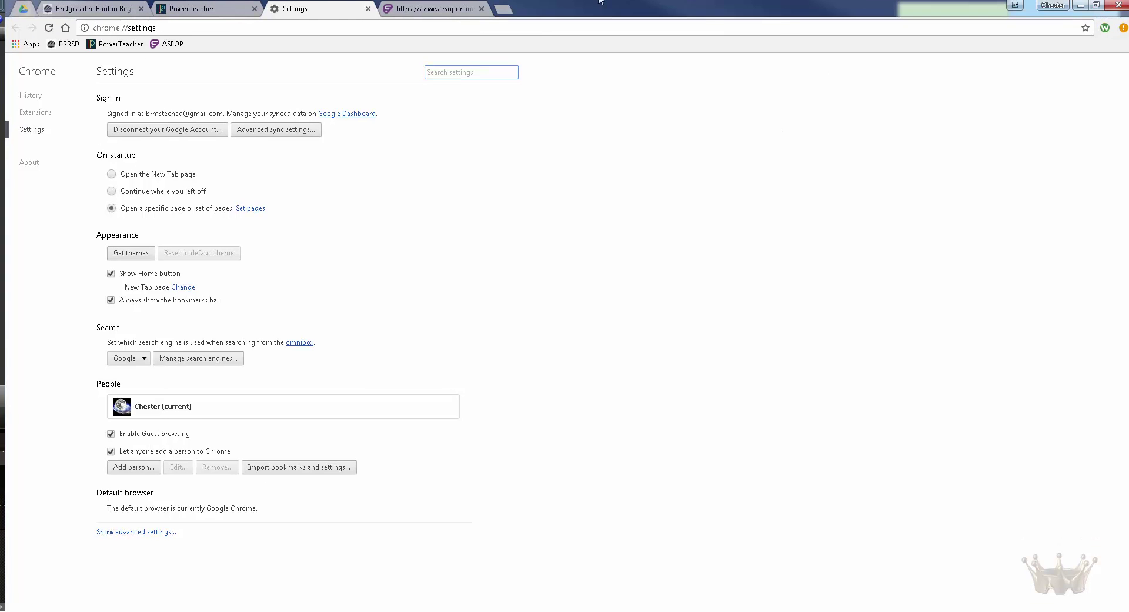
pyautogui.click(430, 9)
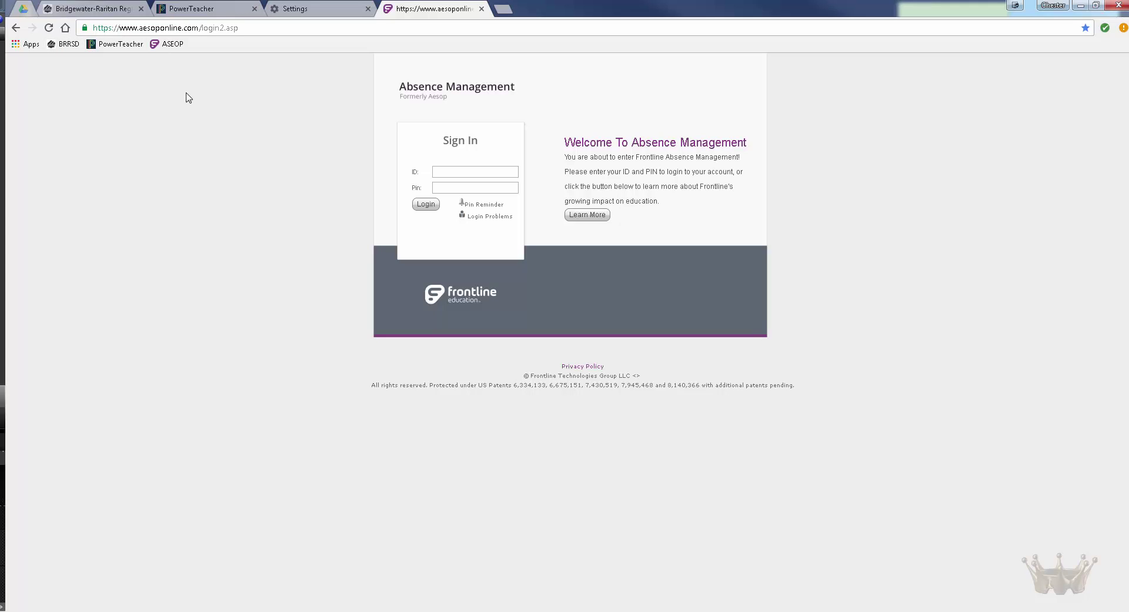
# Step: Create a new bookmarks-bar folder named BRRSD Work
pyautogui.rightClick(217, 45)
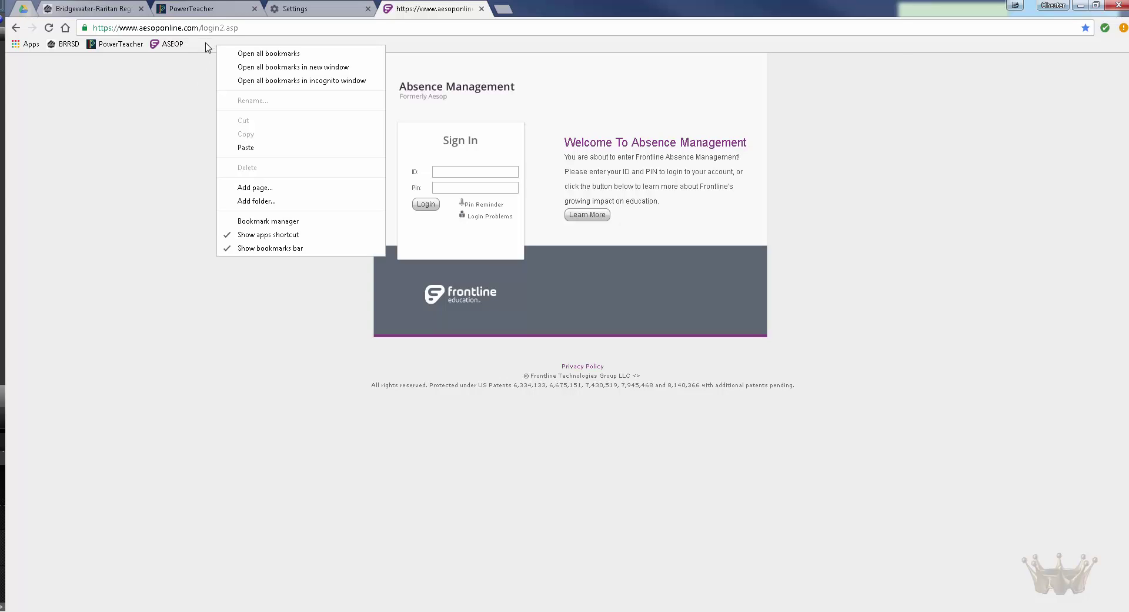
pyautogui.click(274, 203)
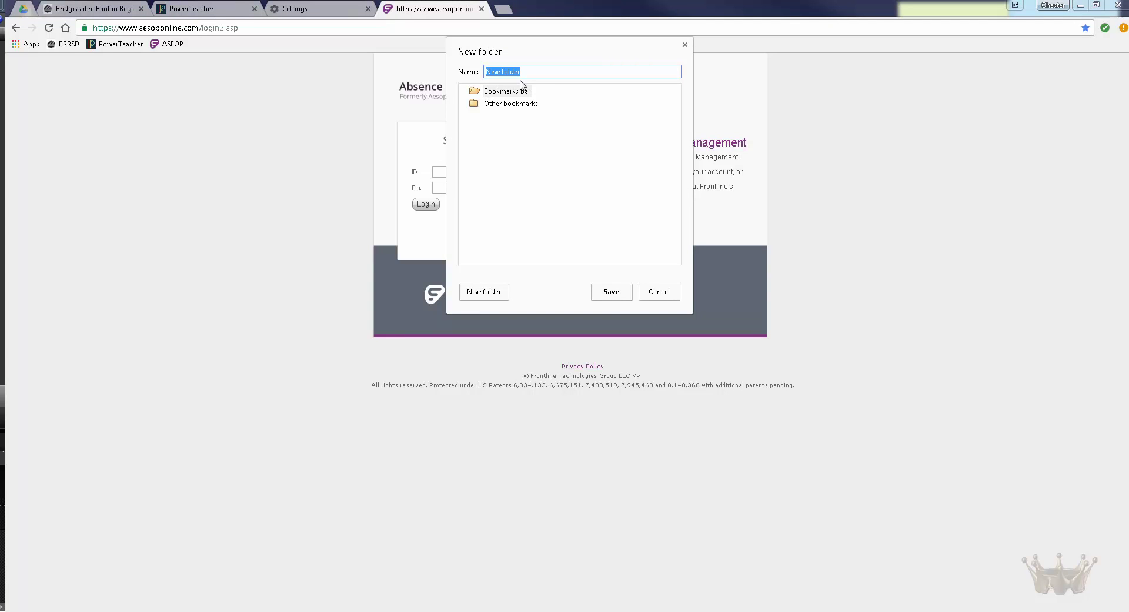
pyautogui.write('BRRSD Work')
pyautogui.click(604, 294)
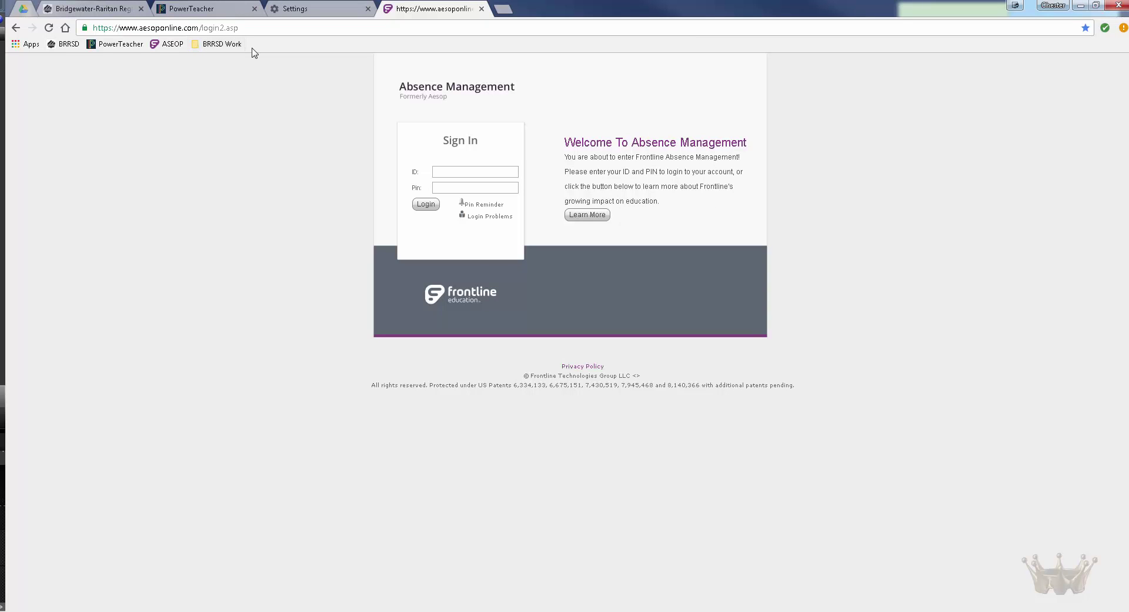
# Step: Move the BRRSD, PowerTeacher and ASEOP bookmarks into BRRSD Work and check its contents
pyautogui.moveTo(206, 51)
pyautogui.mouseDown()
pyautogui.moveTo(53, 46)
pyautogui.moveTo(225, 51)
pyautogui.mouseUp()
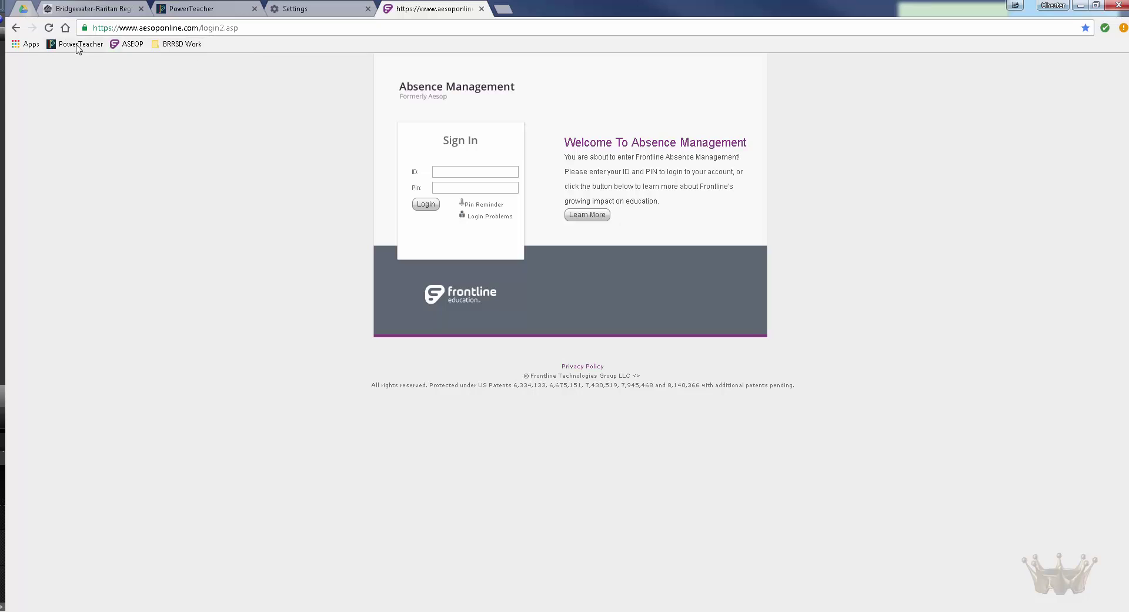
pyautogui.moveTo(78, 46); pyautogui.dragTo(189, 50)
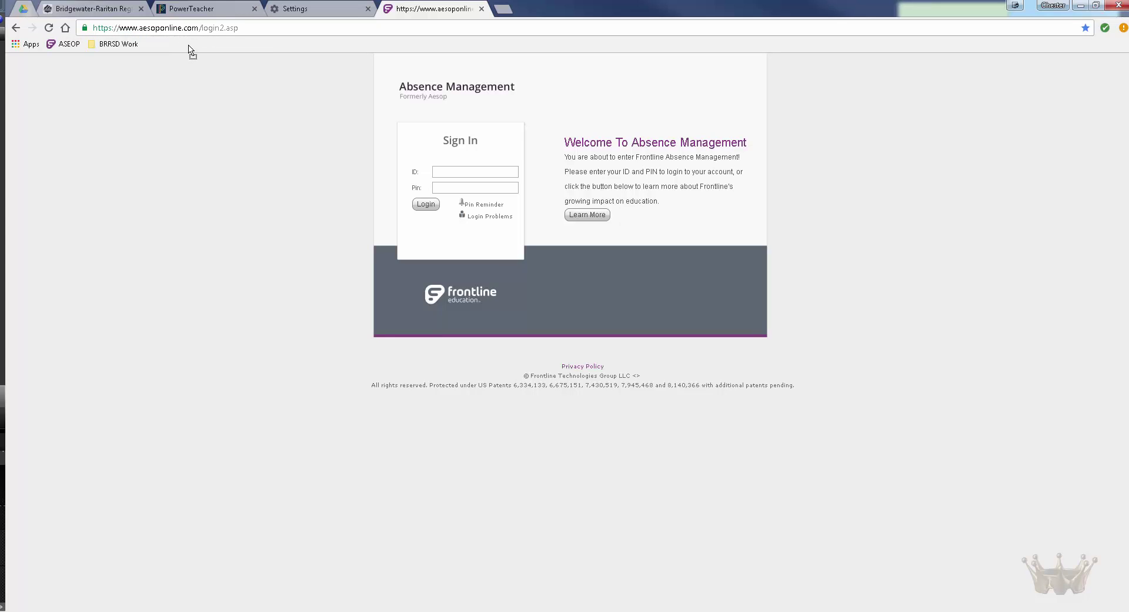
pyautogui.moveTo(61, 48); pyautogui.dragTo(117, 49)
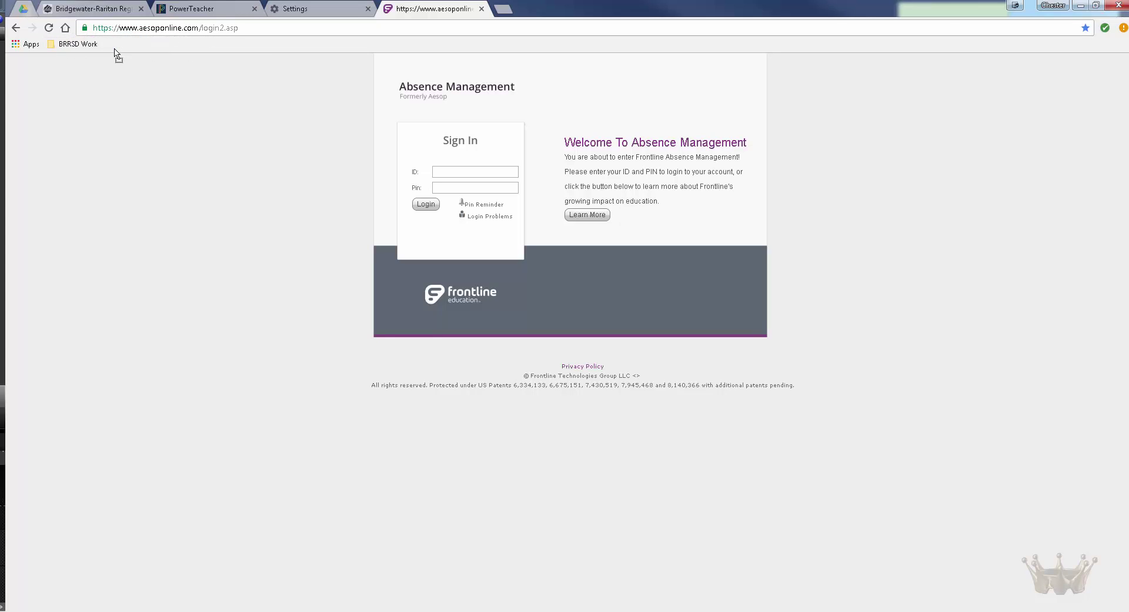
pyautogui.click(78, 45)
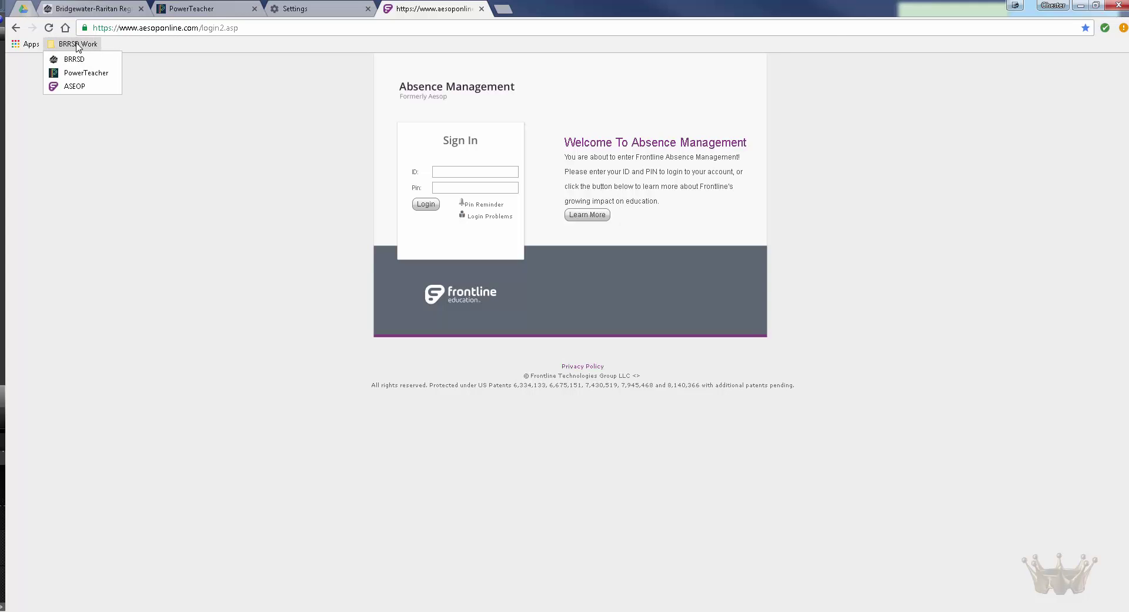
pyautogui.click(188, 77)
pyautogui.click(87, 45)
pyautogui.click(148, 47)
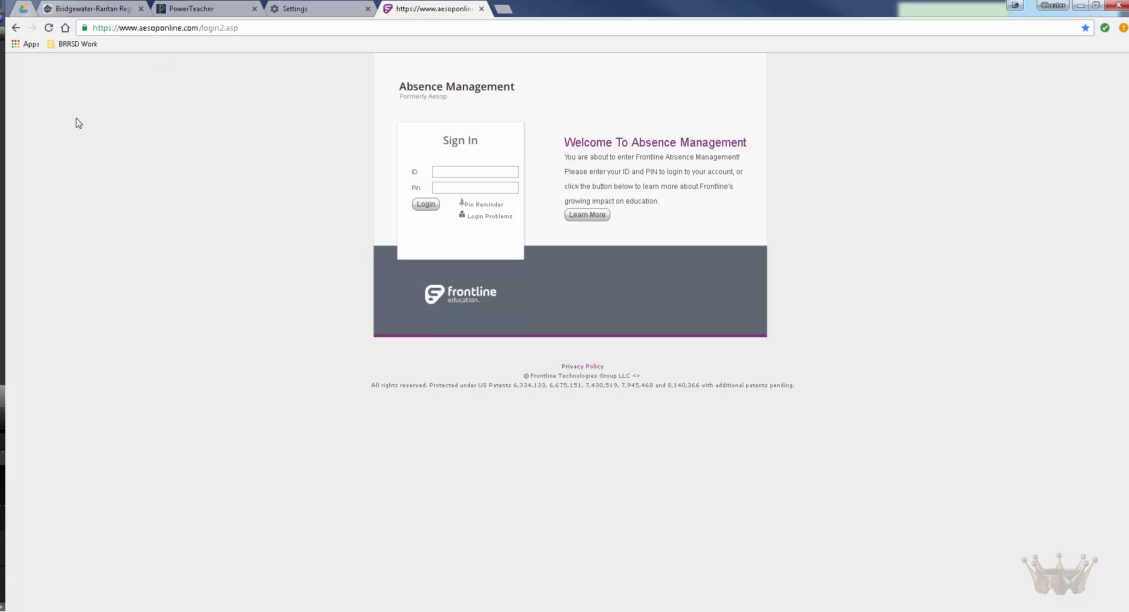
# Step: Switch to the pinned Google Drive tab with Ctrl+1
pyautogui.hotkey('ctrl', '1')
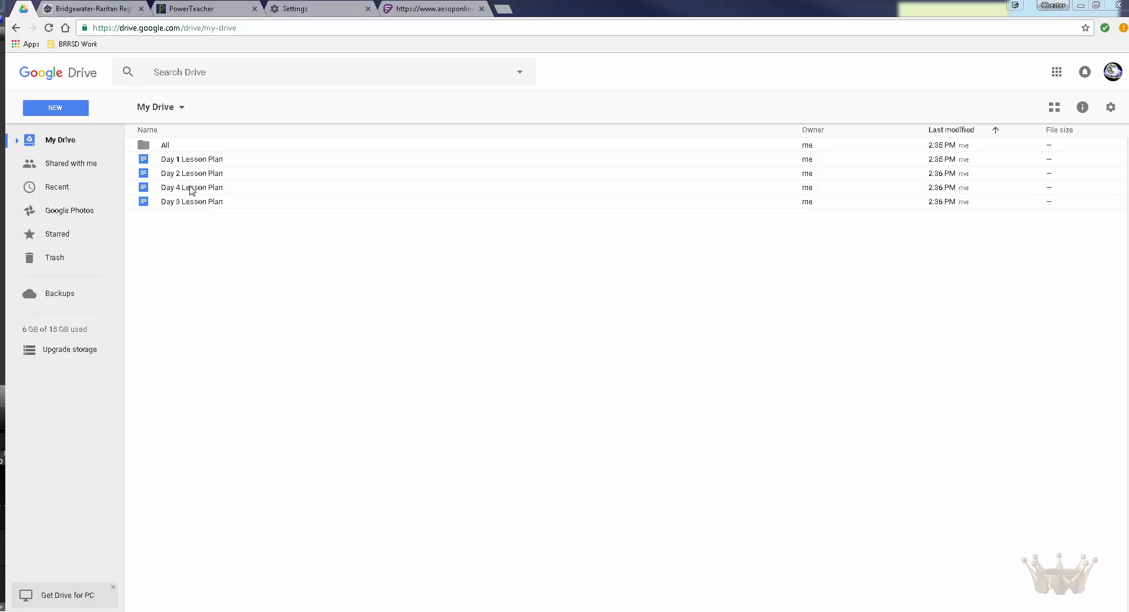
# Step: Create a 'Lesson Plans' folder on the bookmarks bar and drag Day 1 Lesson Plan toward it
pyautogui.rightClick(147, 49)
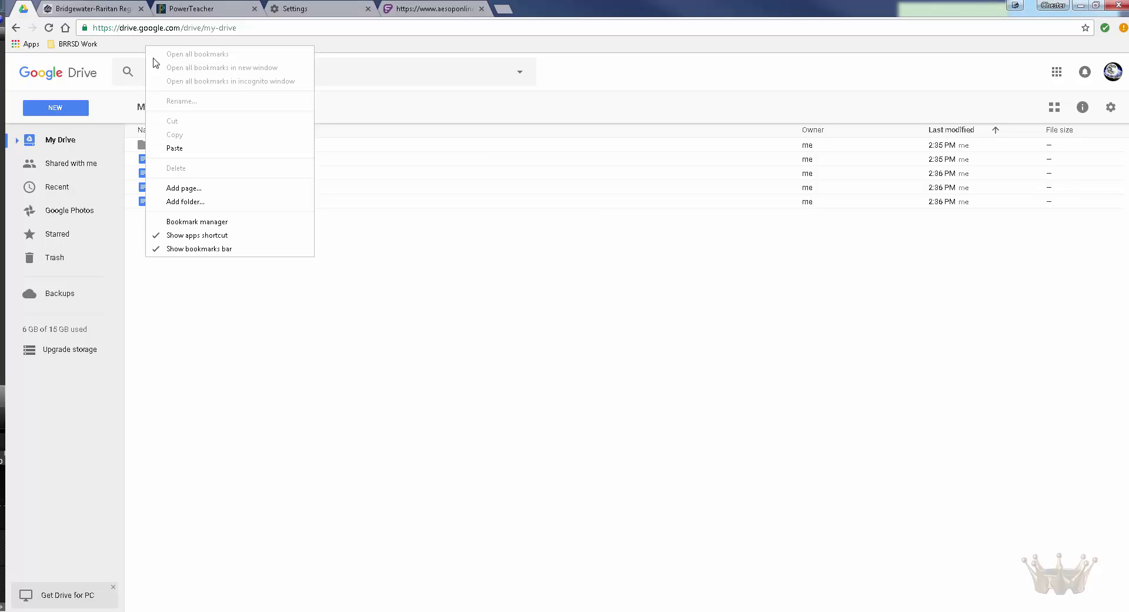
pyautogui.click(211, 202)
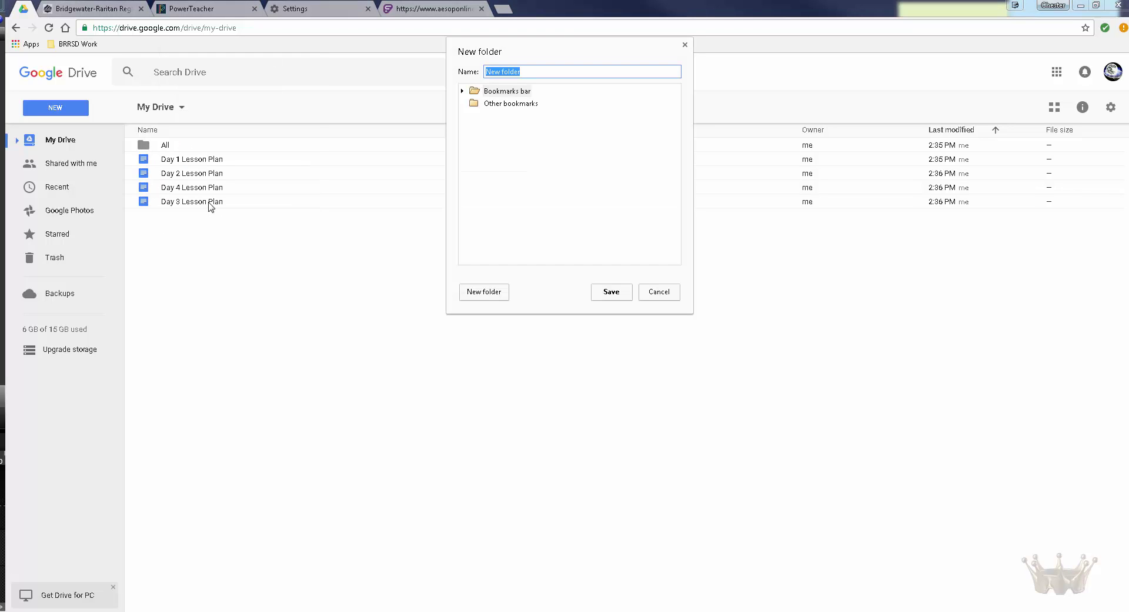
pyautogui.write('LE')
pyautogui.write('sson Plans')
pyautogui.click(611, 291)
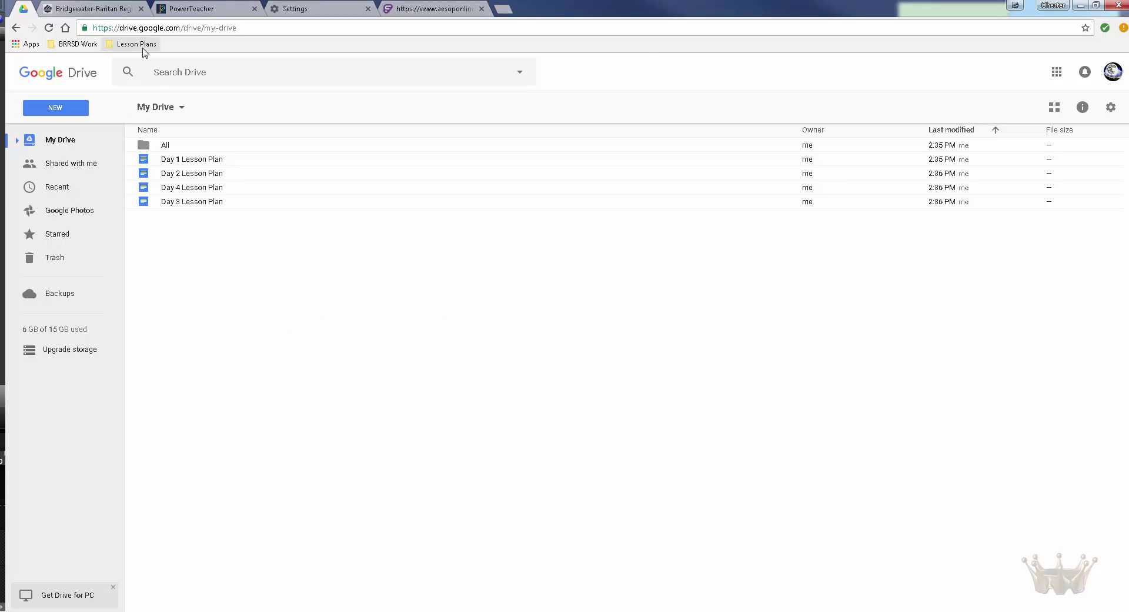
pyautogui.moveTo(187, 160); pyautogui.dragTo(165, 176)
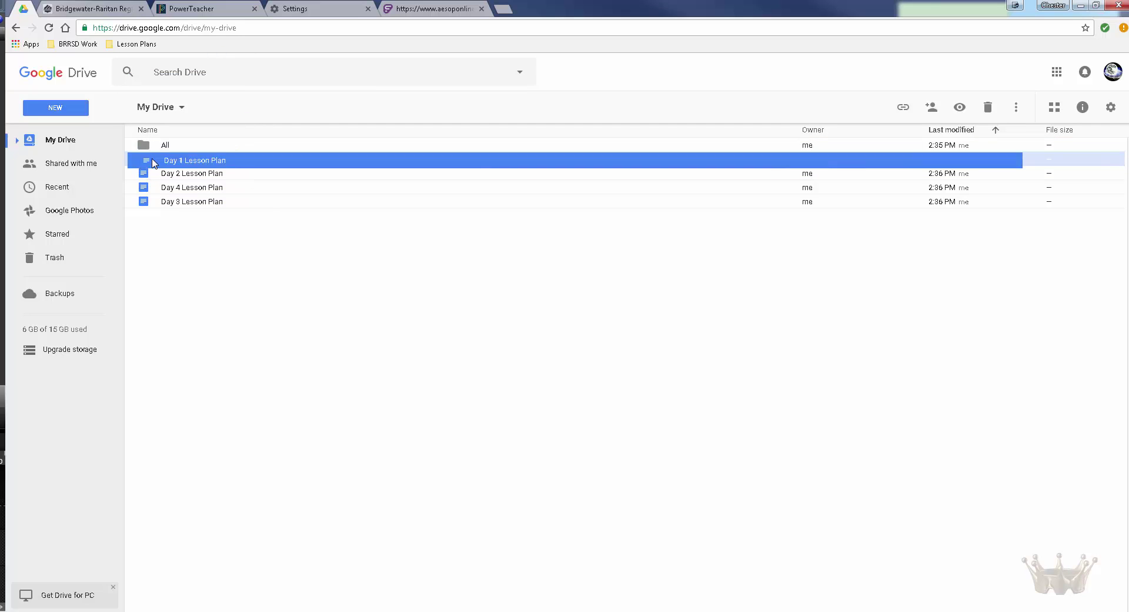
# Step: Close the PowerTeacher, Settings and extra website tabs
pyautogui.click(197, 248)
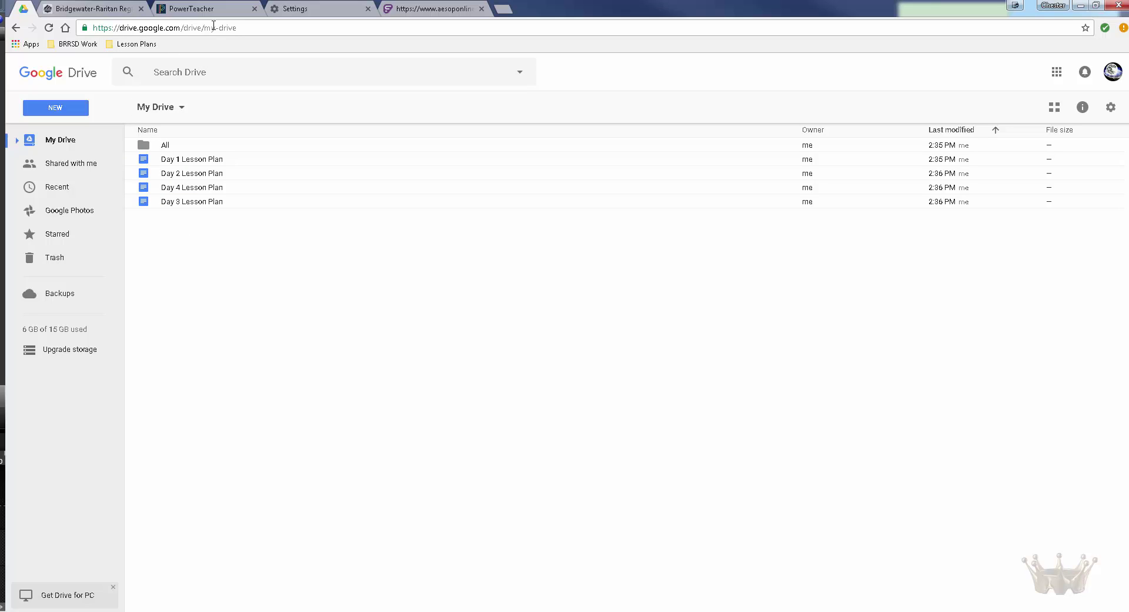
pyautogui.click(255, 8)
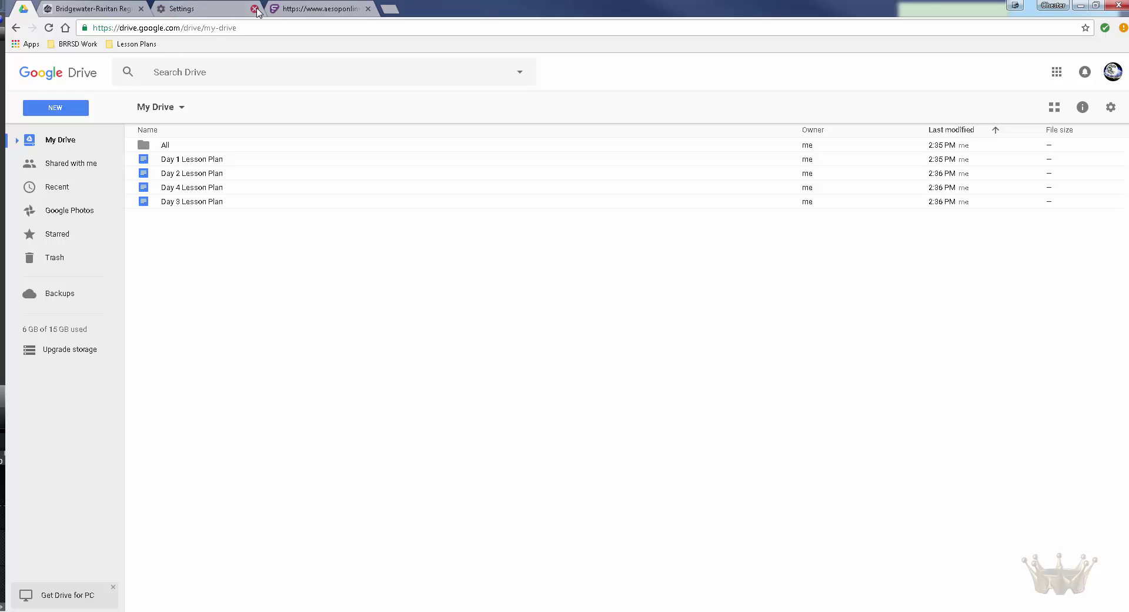
pyautogui.click(255, 9)
pyautogui.click(254, 9)
# Step: Open Day 1, Day 2, Day 4 and Day 3 Lesson Plan from My Drive in separate tabs
pyautogui.click(216, 161)
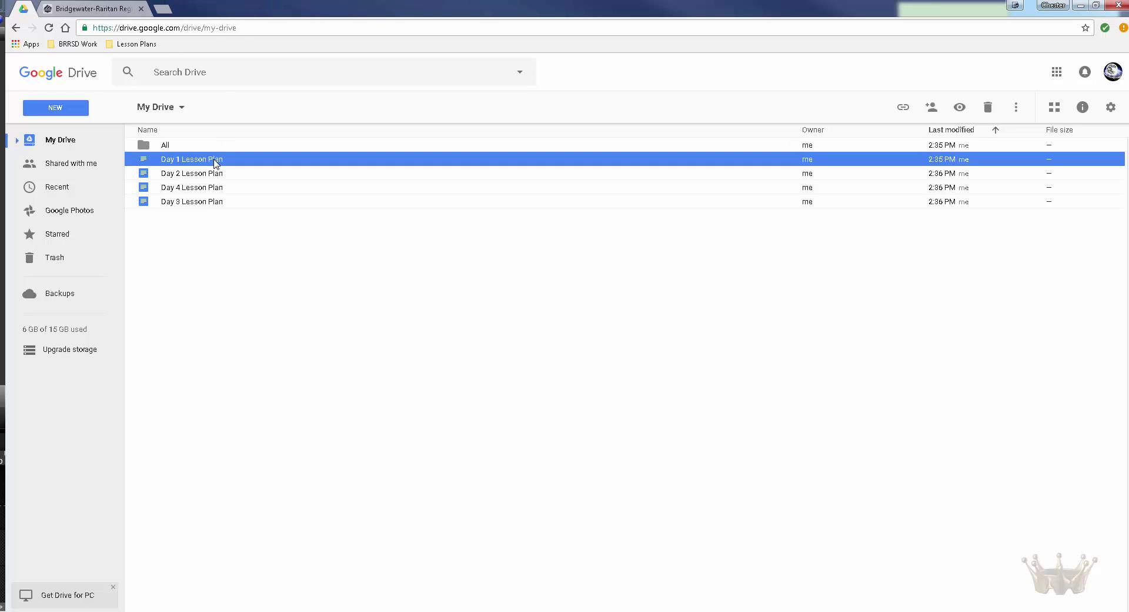
pyautogui.doubleClick(215, 161)
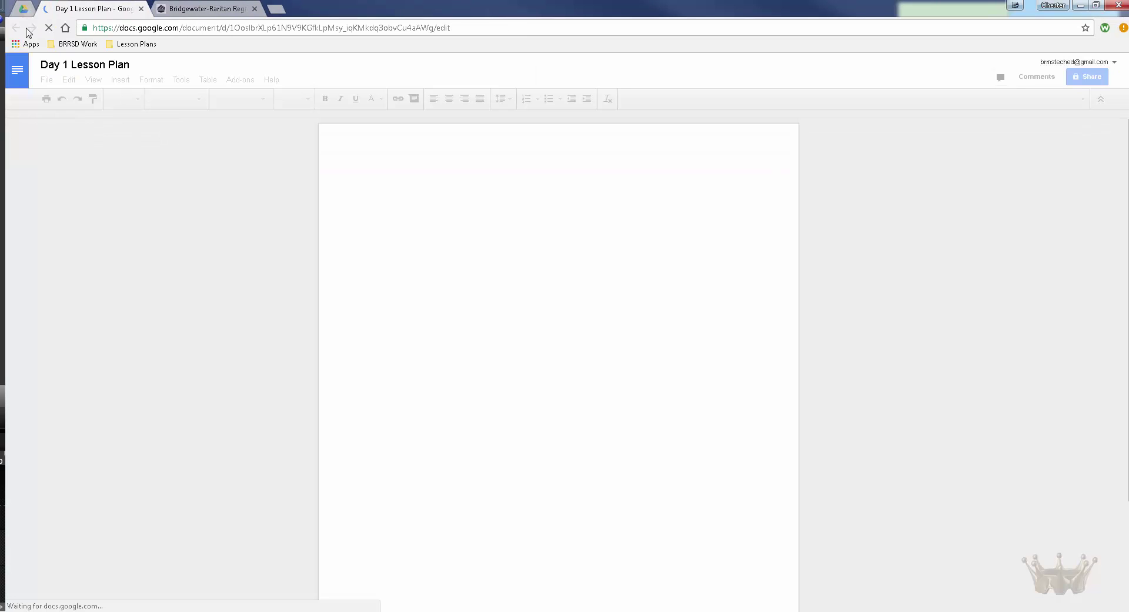
pyautogui.click(22, 9)
pyautogui.doubleClick(209, 175)
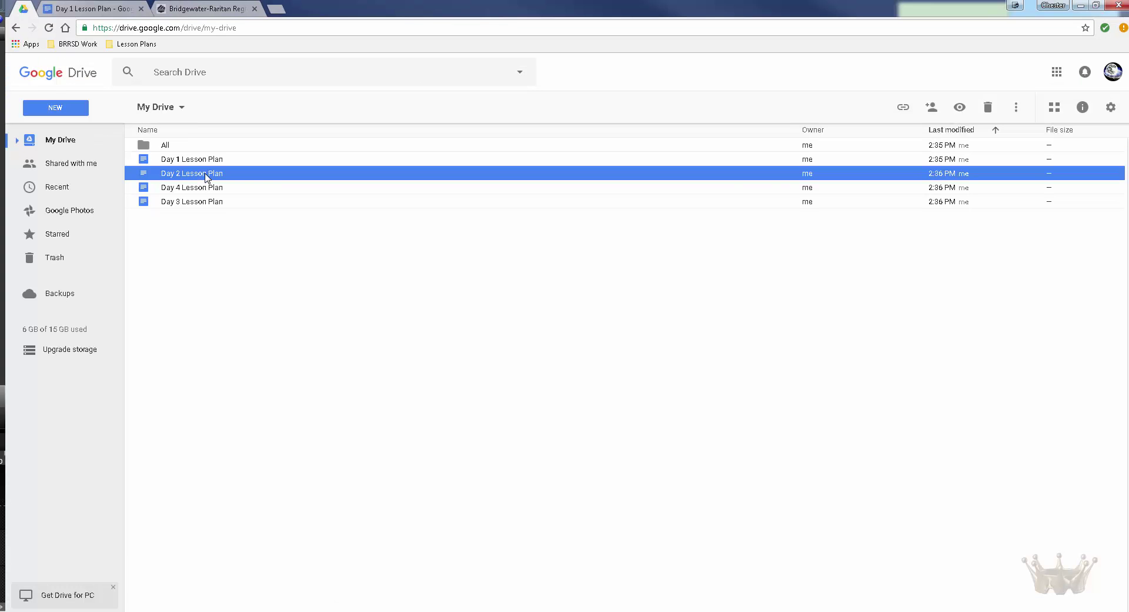
pyautogui.click(22, 8)
pyautogui.doubleClick(209, 188)
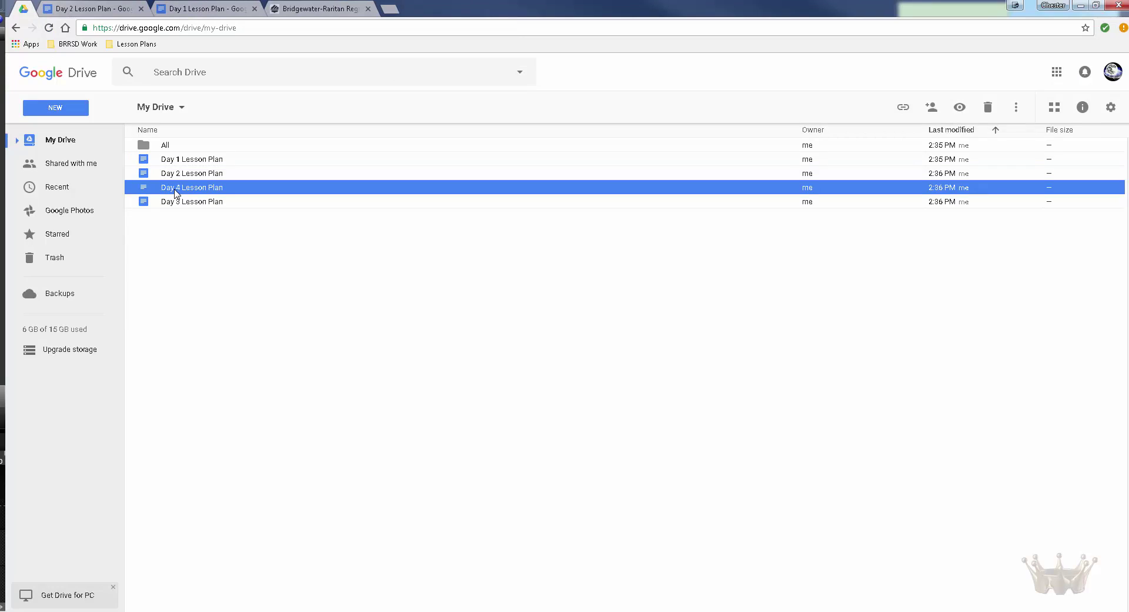
pyautogui.click(22, 9)
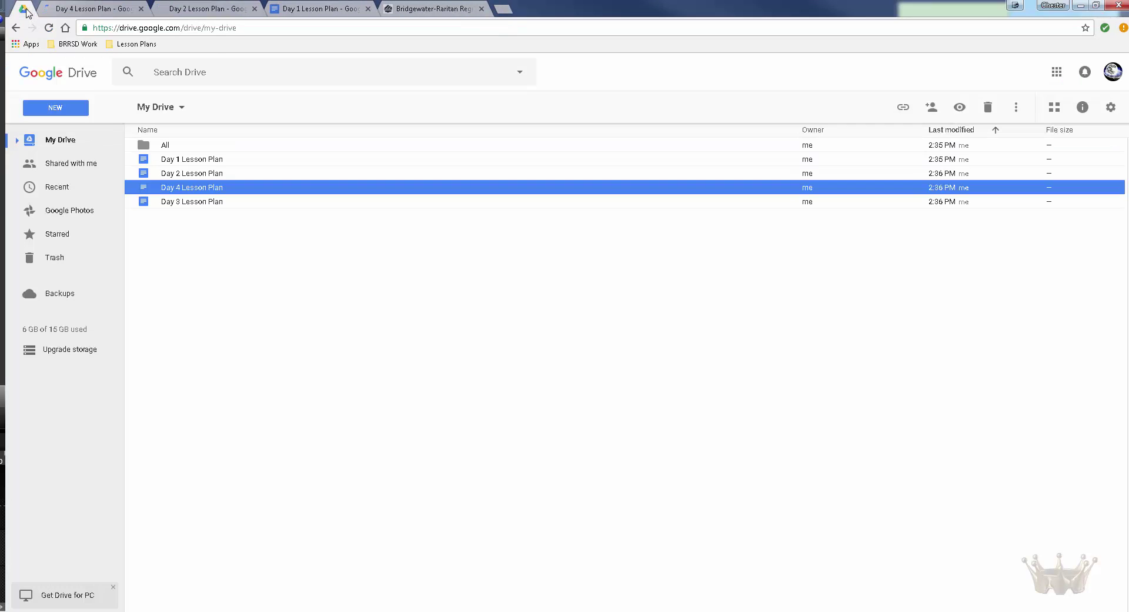
pyautogui.click(197, 203)
pyautogui.doubleClick(197, 203)
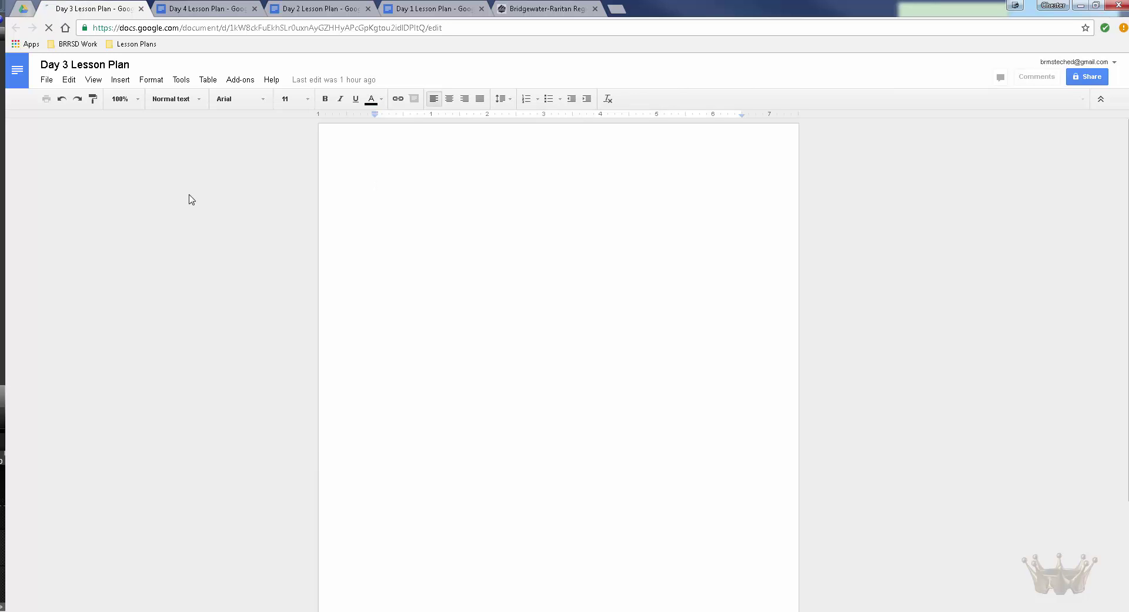
# Step: Bookmark the Day 4 Lesson Plan page and move the bookmark into Lesson Plans
pyautogui.moveTo(176, 9); pyautogui.dragTo(77, 12)
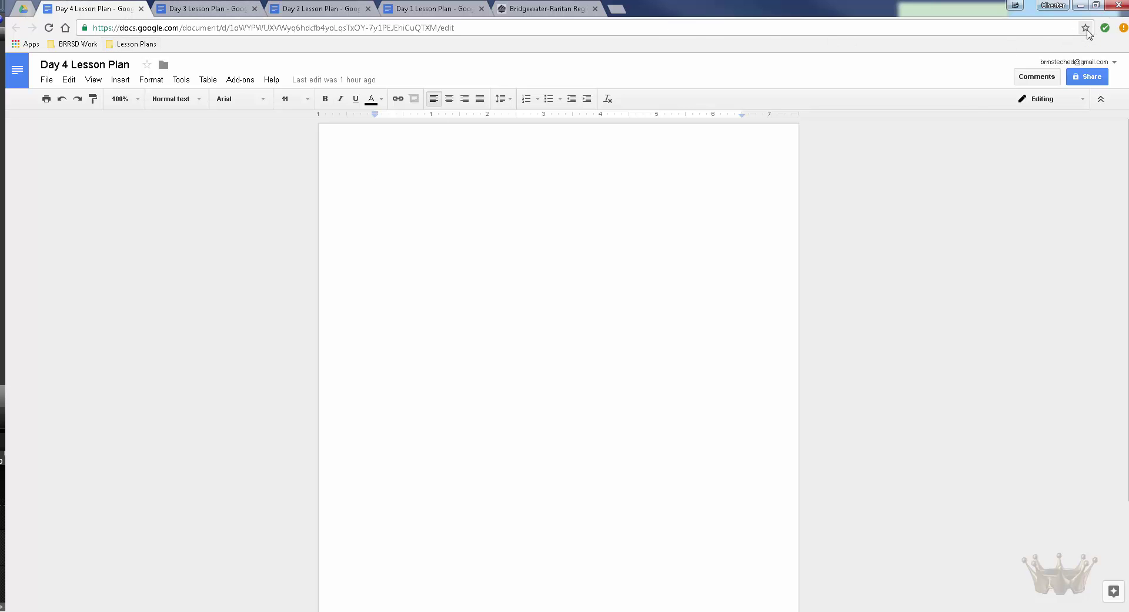
pyautogui.click(1086, 28)
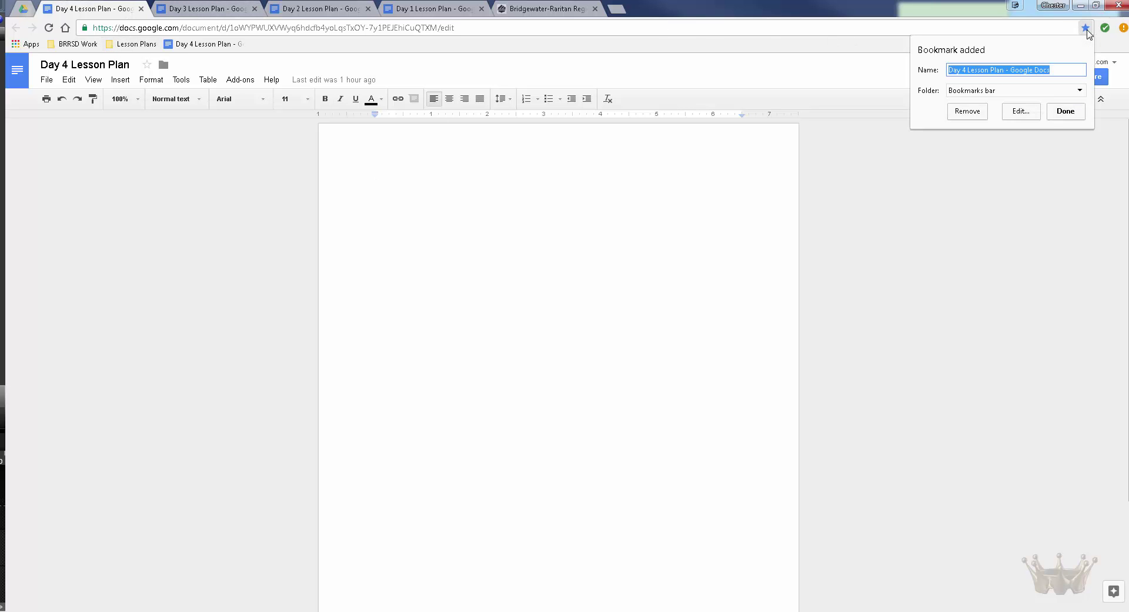
pyautogui.click(1057, 69)
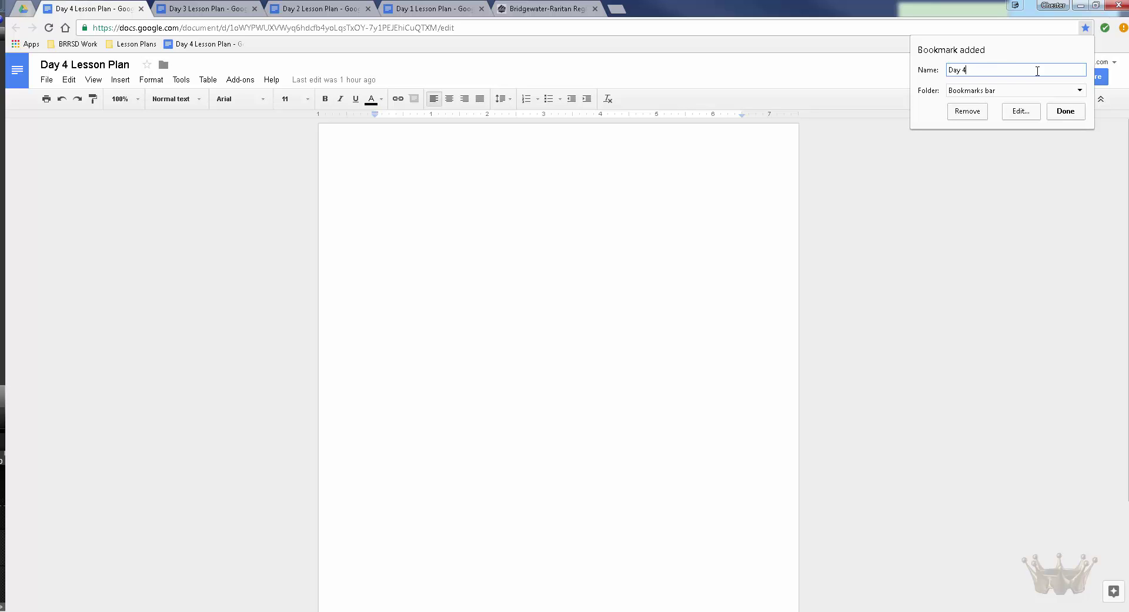
pyautogui.click(1064, 113)
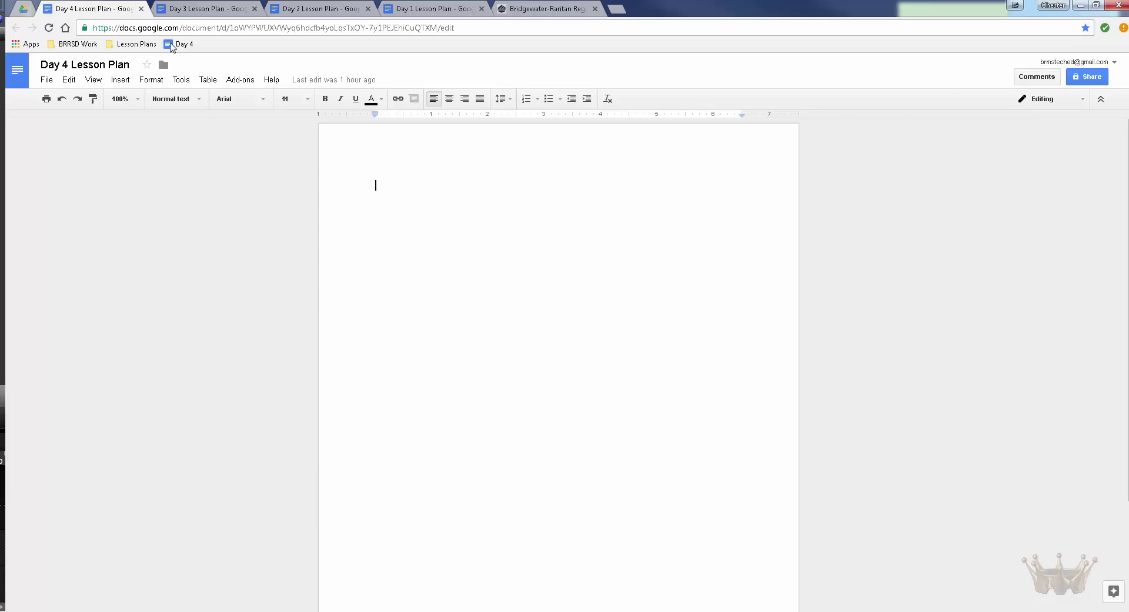
pyautogui.moveTo(181, 43); pyautogui.dragTo(143, 45)
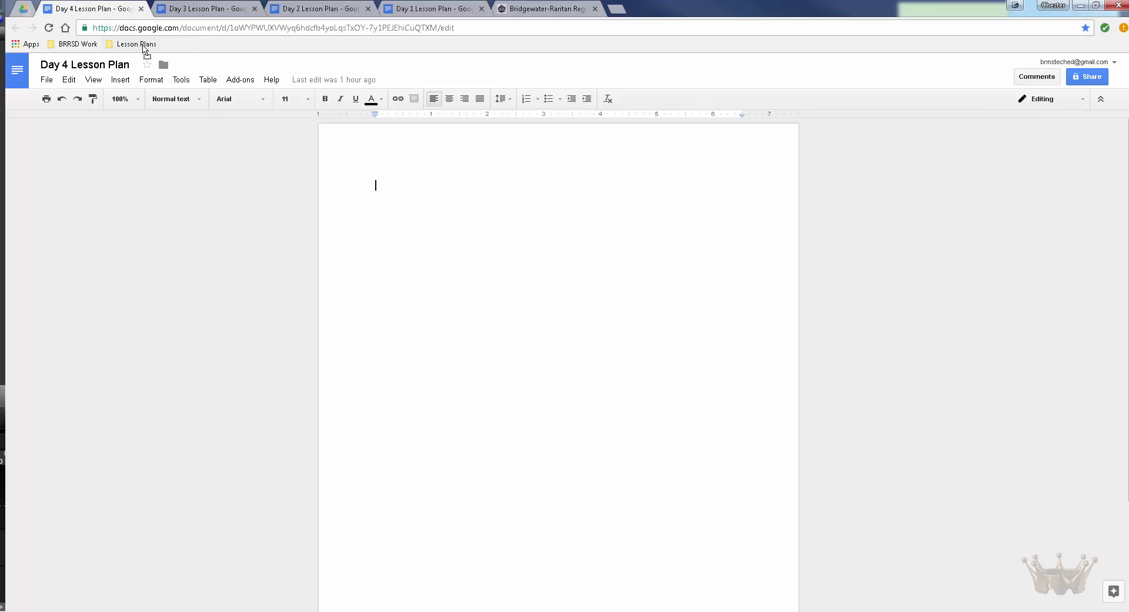
# Step: Bookmark the Day 3 Lesson Plan as 'Day 3' and check the Lesson Plans folder
pyautogui.click(201, 9)
pyautogui.click(1086, 28)
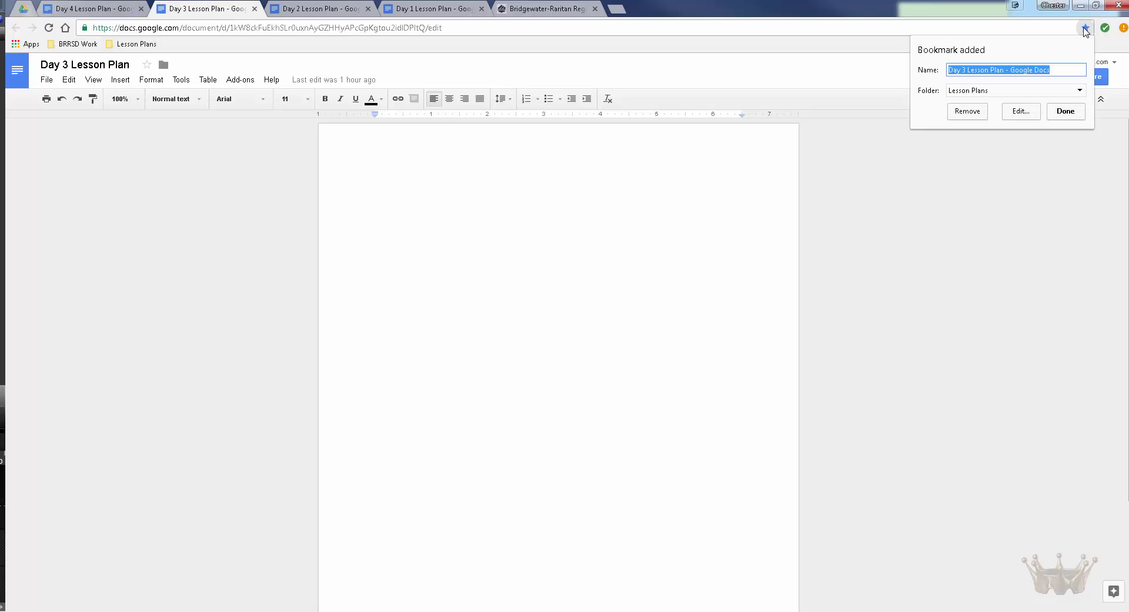
pyautogui.click(1047, 73)
pyautogui.hotkey('ctrl', 'shift', 'Left')
pyautogui.hotkey('ctrl', 'shift', 'Left')
pyautogui.hotkey('ctrl', 'shift', 'Left')
pyautogui.hotkey('ctrl', 'shift', 'Left')
pyautogui.press('BackSpace')
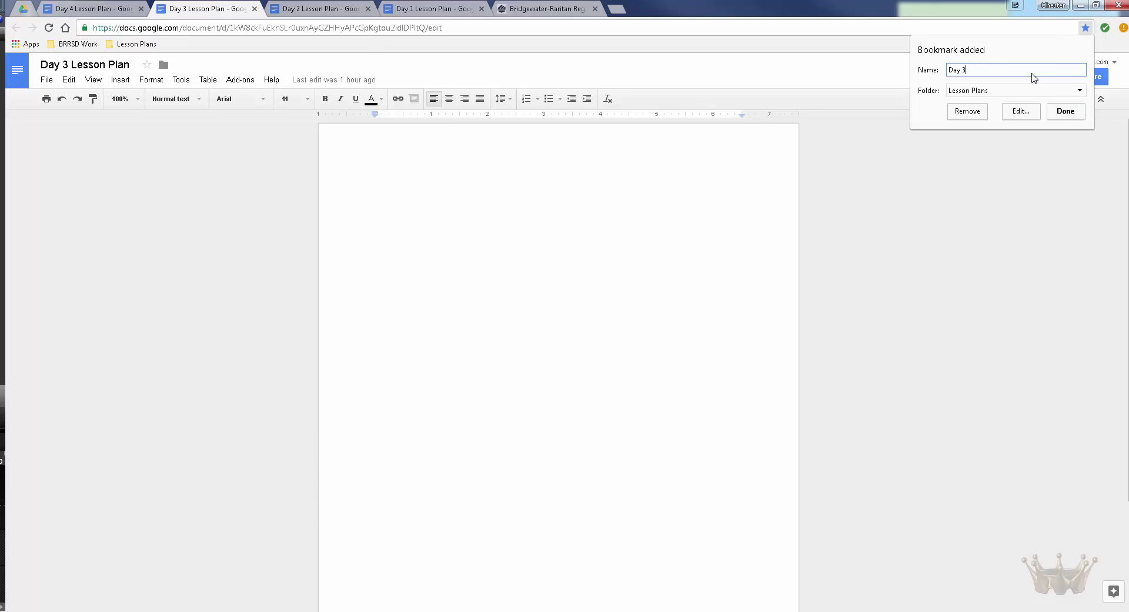
pyautogui.click(1066, 110)
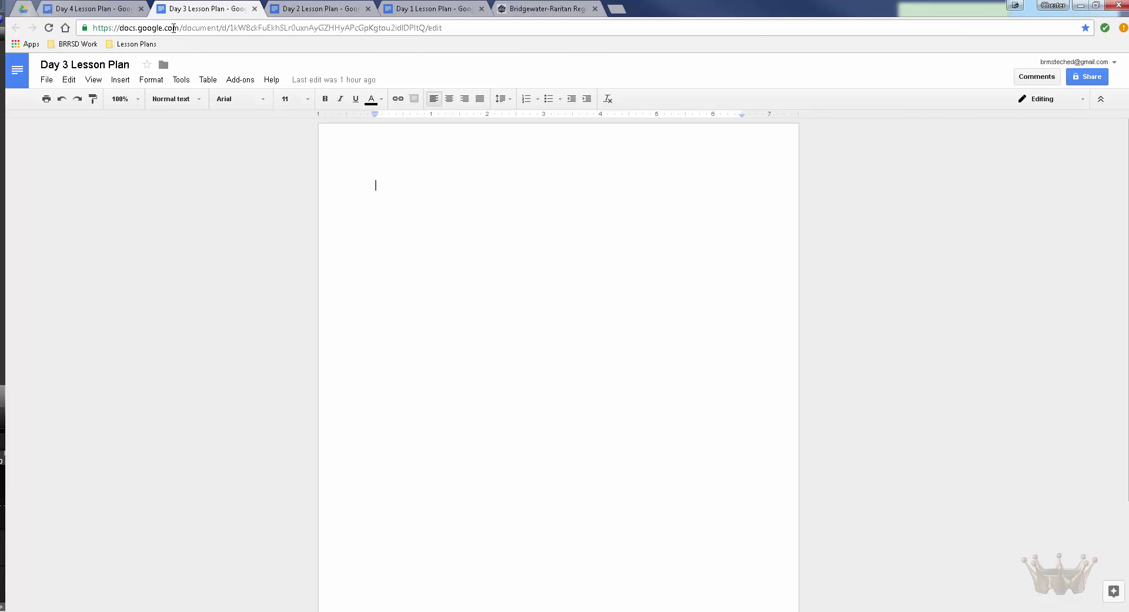
pyautogui.click(151, 50)
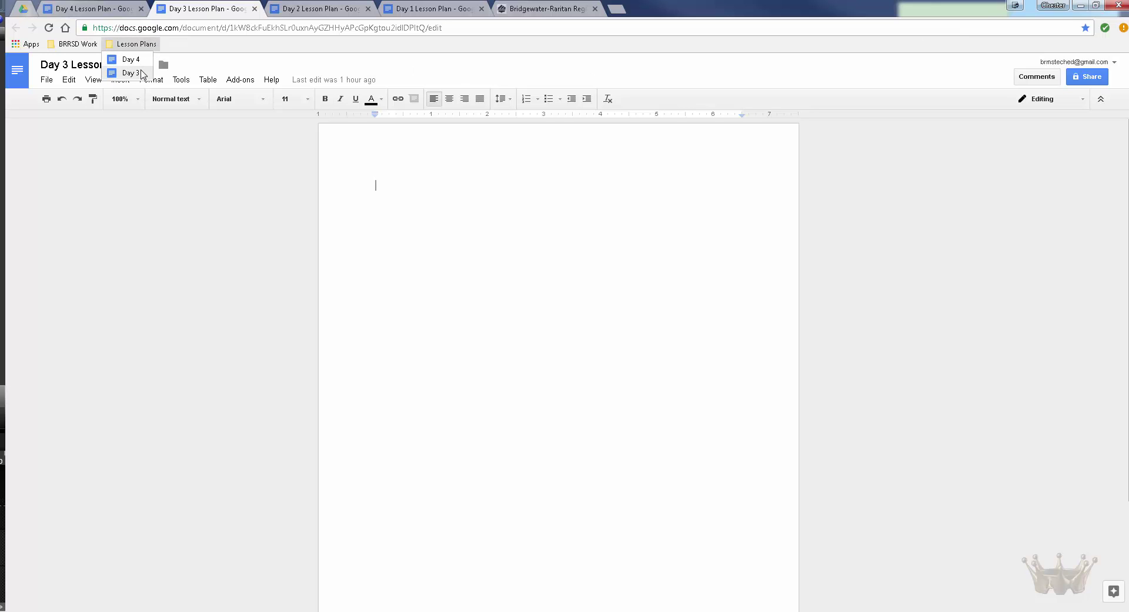
# Step: Bookmark the Day 2 Lesson Plan with its name shortened to 'Day 2'
pyautogui.click(319, 10)
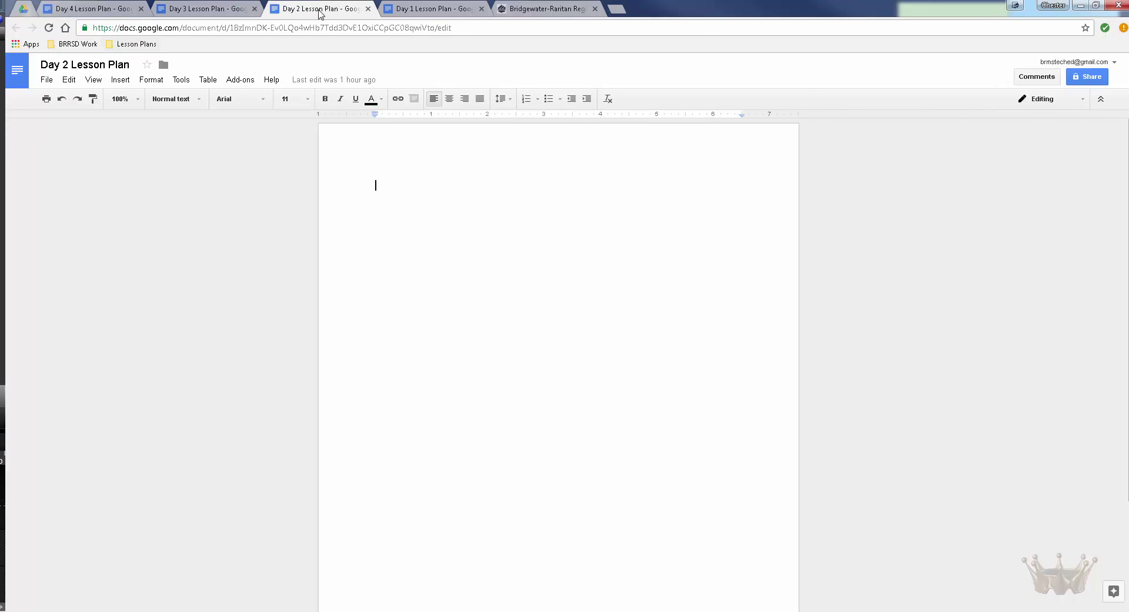
pyautogui.click(1085, 28)
pyautogui.moveTo(1069, 70); pyautogui.dragTo(975, 73)
pyautogui.press('BackSpace')
pyautogui.press('BackSpace')
pyautogui.press('BackSpace')
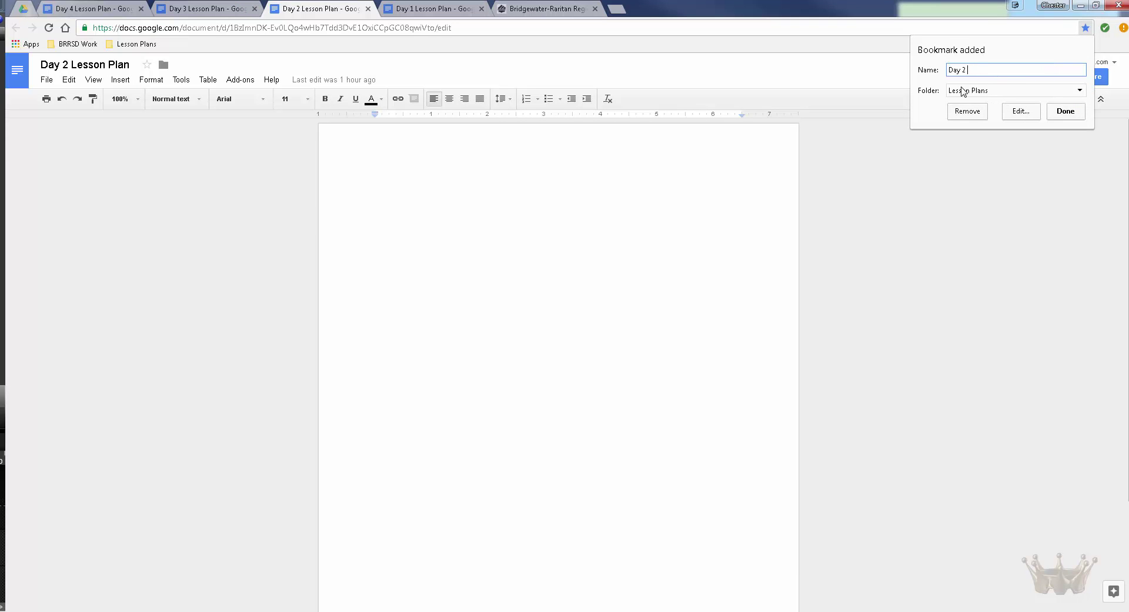
pyautogui.click(1066, 113)
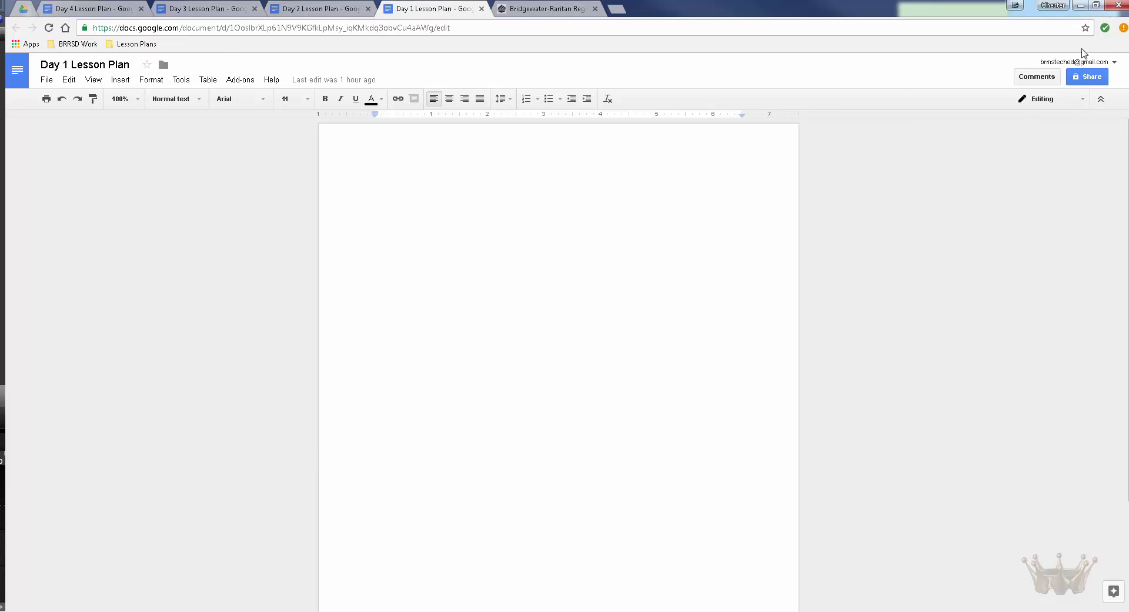
# Step: Bookmark the Day 1 Lesson Plan with its name shortened to 'Day 1'
pyautogui.click(1085, 27)
pyautogui.moveTo(1067, 70); pyautogui.dragTo(965, 69)
pyautogui.press('BackSpace')
pyautogui.click(1058, 114)
# Step: Close the four Day Lesson Plan document tabs
pyautogui.click(141, 9)
pyautogui.click(142, 9)
pyautogui.click(141, 9)
pyautogui.click(141, 9)
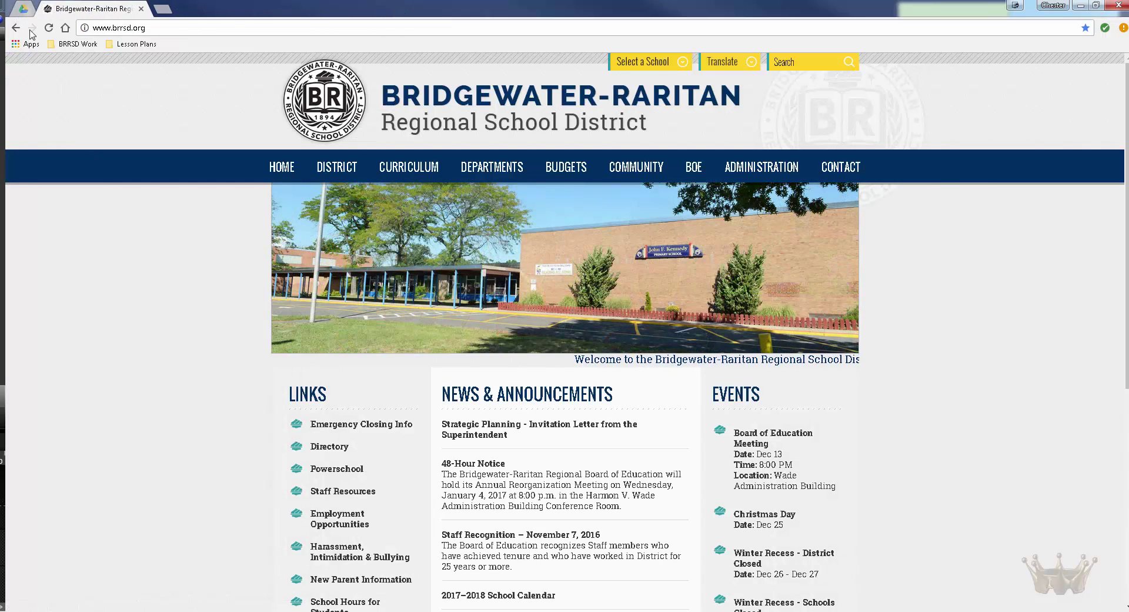
# Step: From the Drive tab, reorder the Lesson Plans bookmarks so Day 1 through Day 4 run in order
pyautogui.click(22, 10)
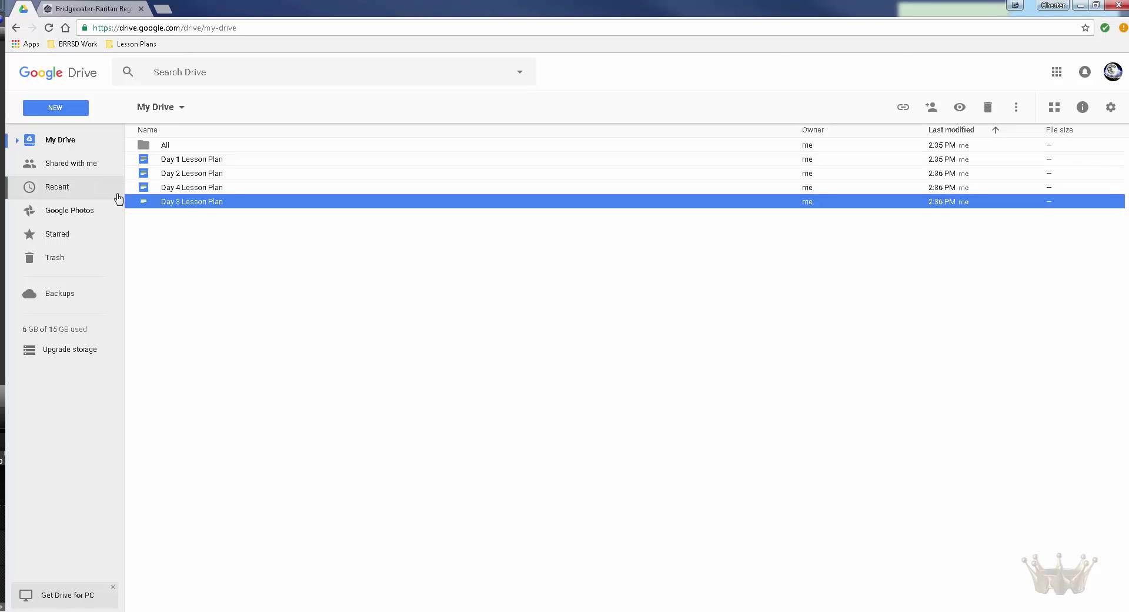
pyautogui.click(126, 45)
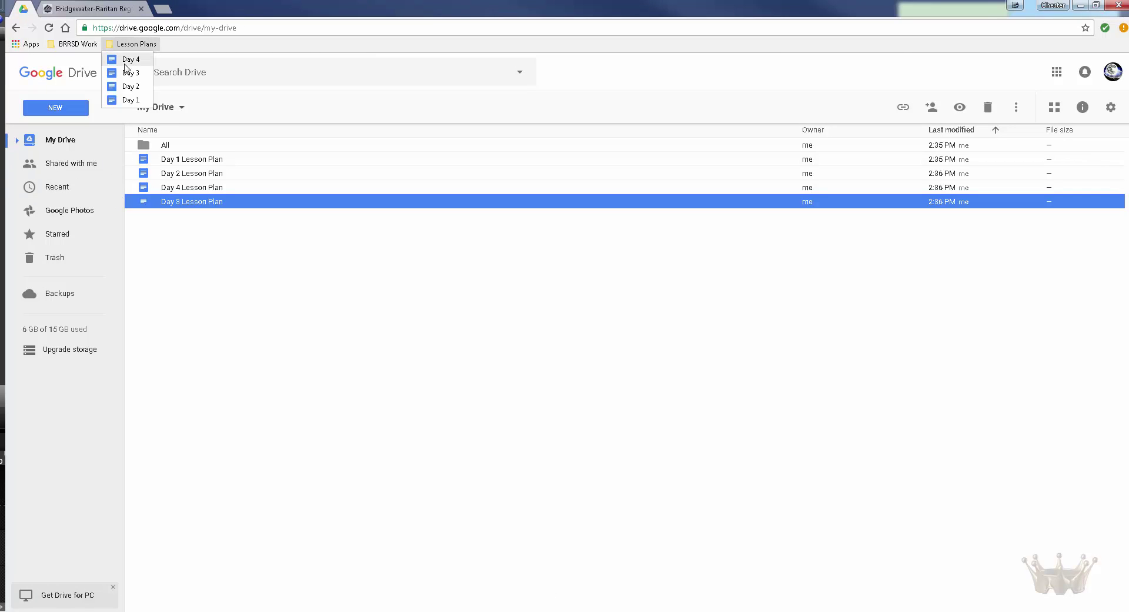
pyautogui.moveTo(128, 98); pyautogui.dragTo(128, 75)
pyautogui.click(127, 44)
pyautogui.click(127, 45)
pyautogui.click(129, 46)
pyautogui.press('Escape')
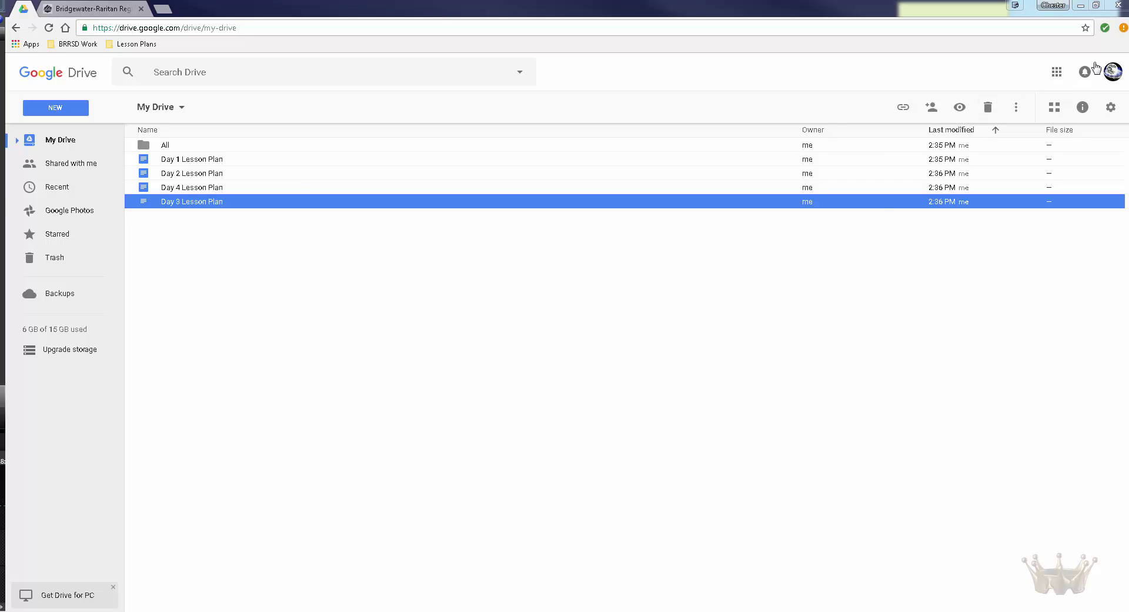
pyautogui.click(21, 45)
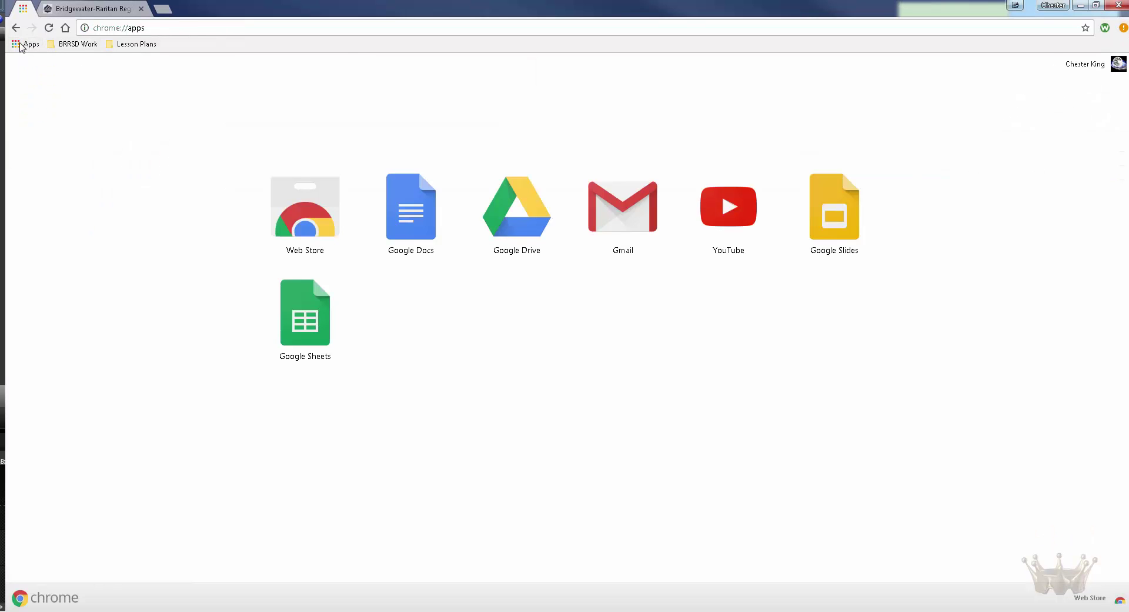
# Step: Open the Chrome Web Store from the Apps page
pyautogui.click(297, 226)
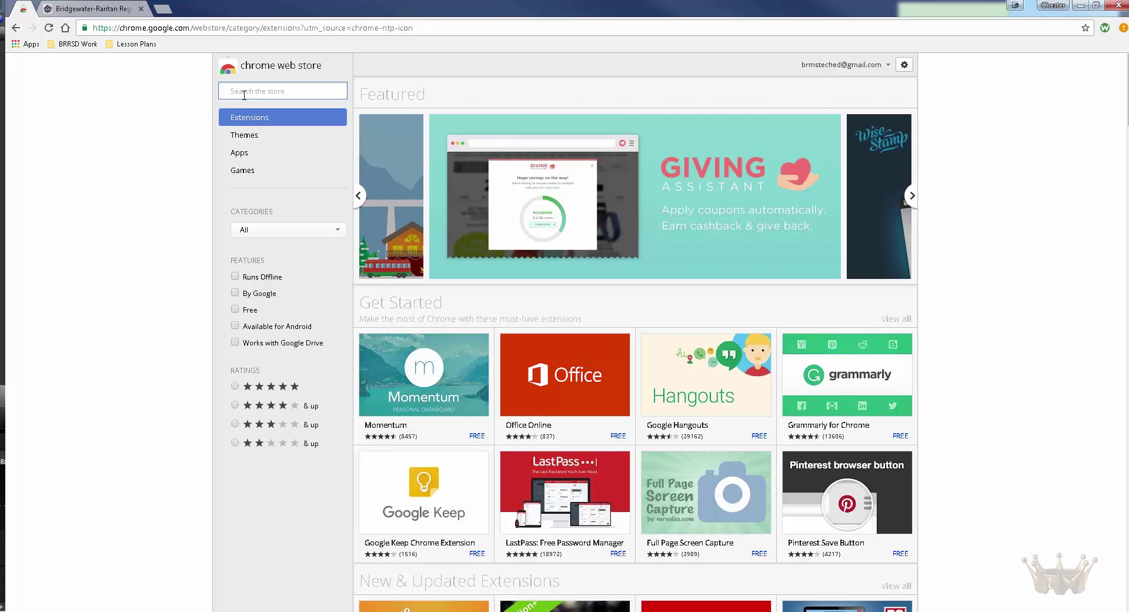
# Step: Search the store for 'gmail check', install Checker Plus for Gmail and close its thank-you tab
pyautogui.write('gmail ')
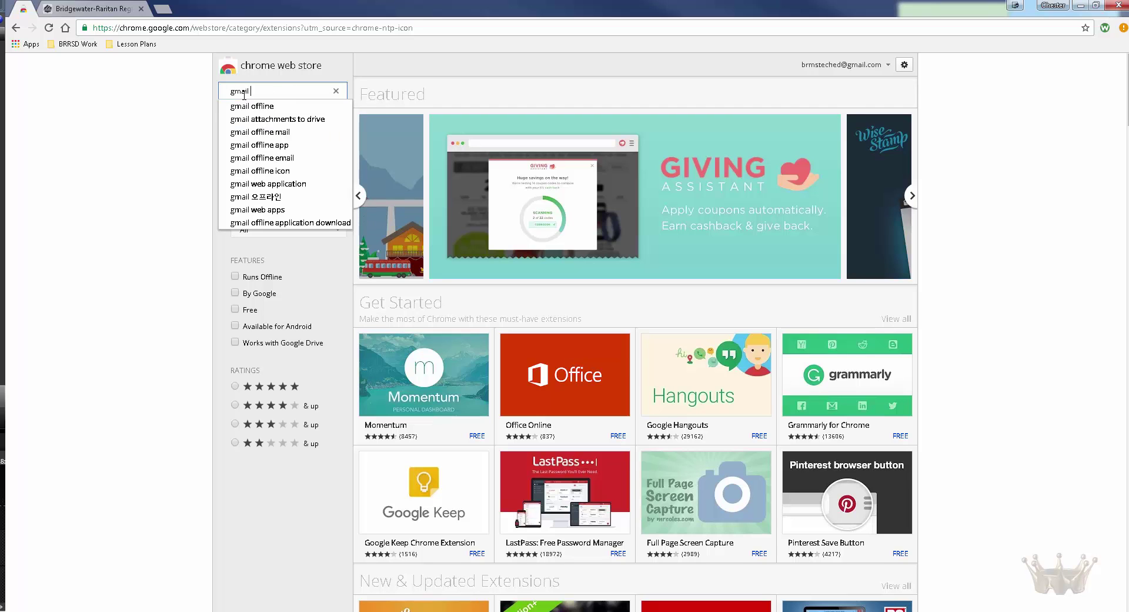
pyautogui.write('checker')
pyautogui.press('Return')
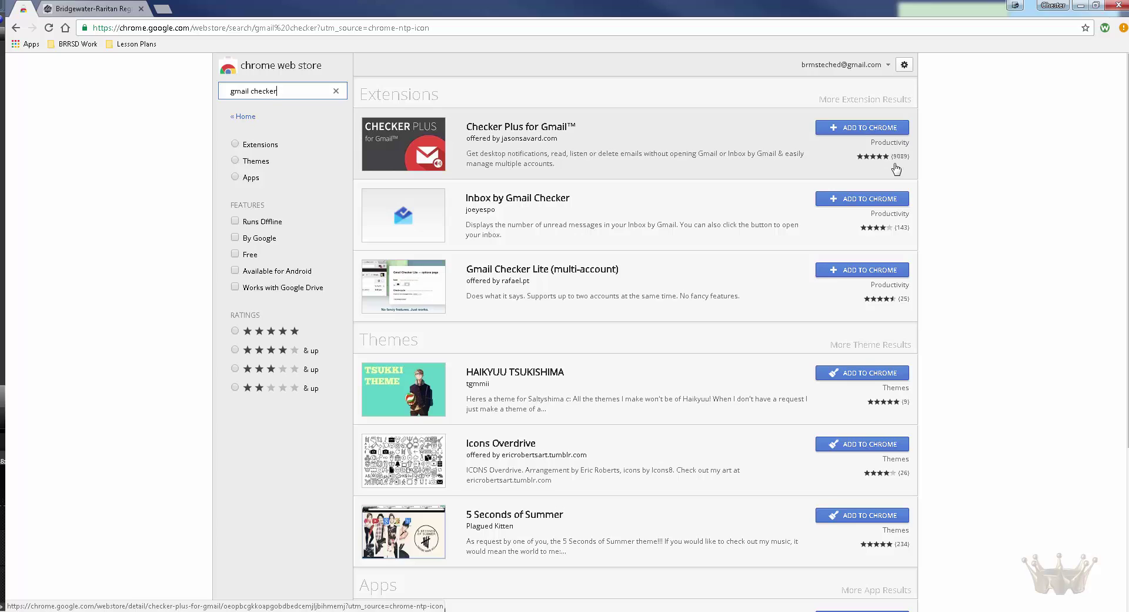
pyautogui.click(838, 129)
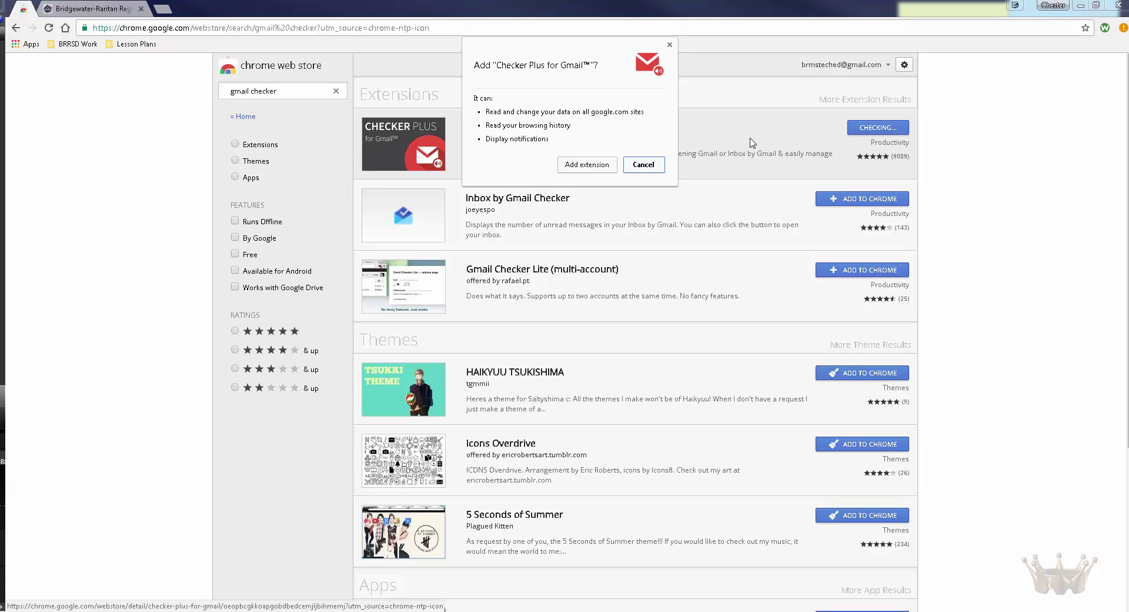
pyautogui.click(610, 164)
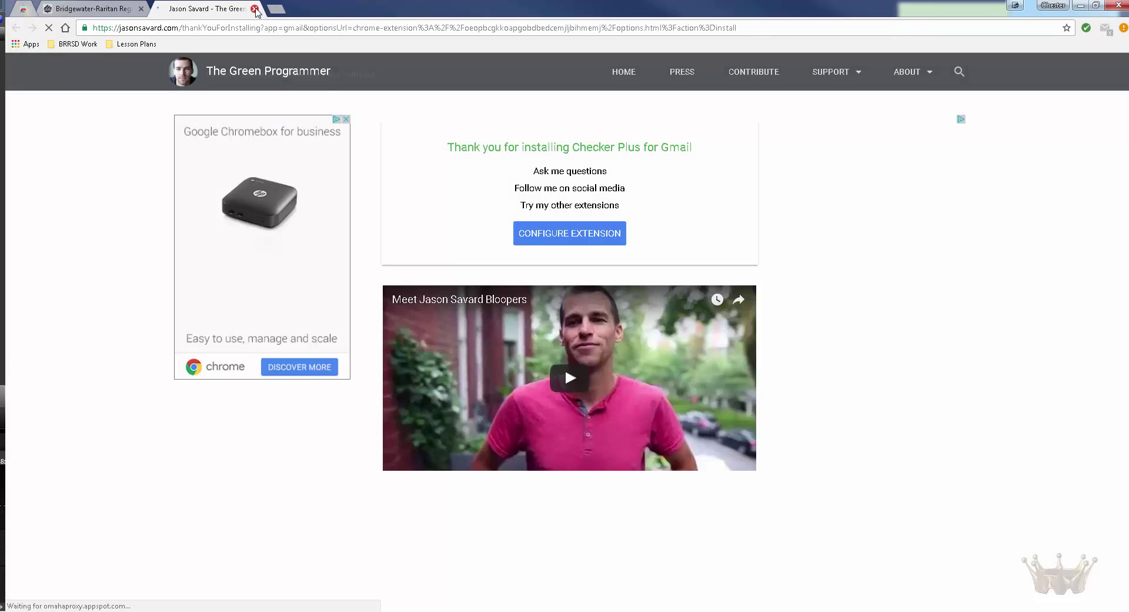
pyautogui.click(255, 9)
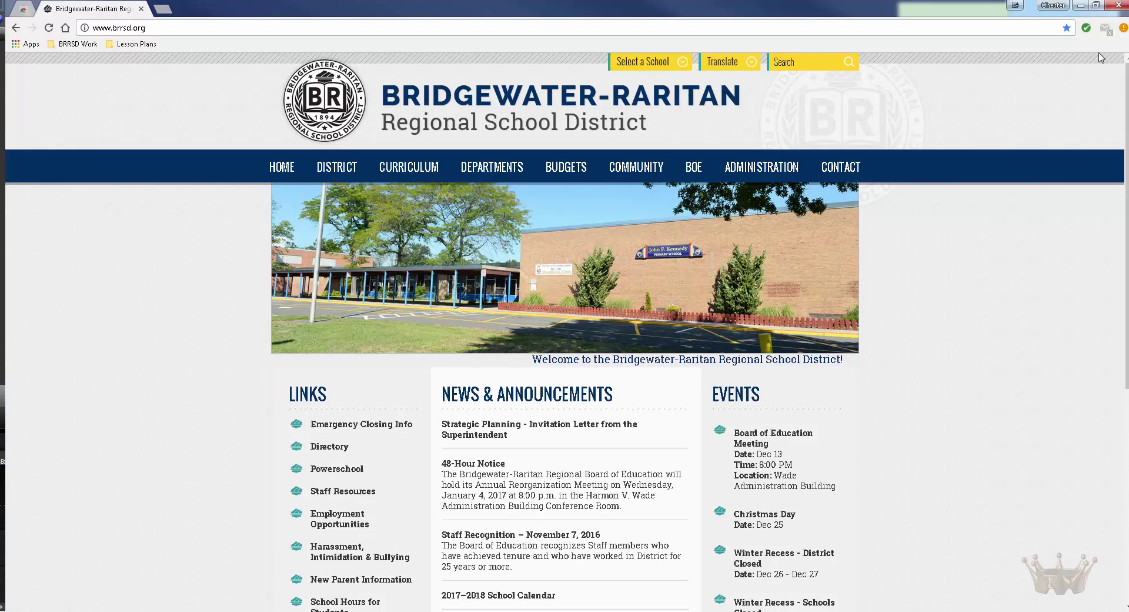
# Step: Sign in to Gmail through the Checker Plus panel with the account password, then return to the store results
pyautogui.moveTo(1106, 34); pyautogui.dragTo(1093, 35)
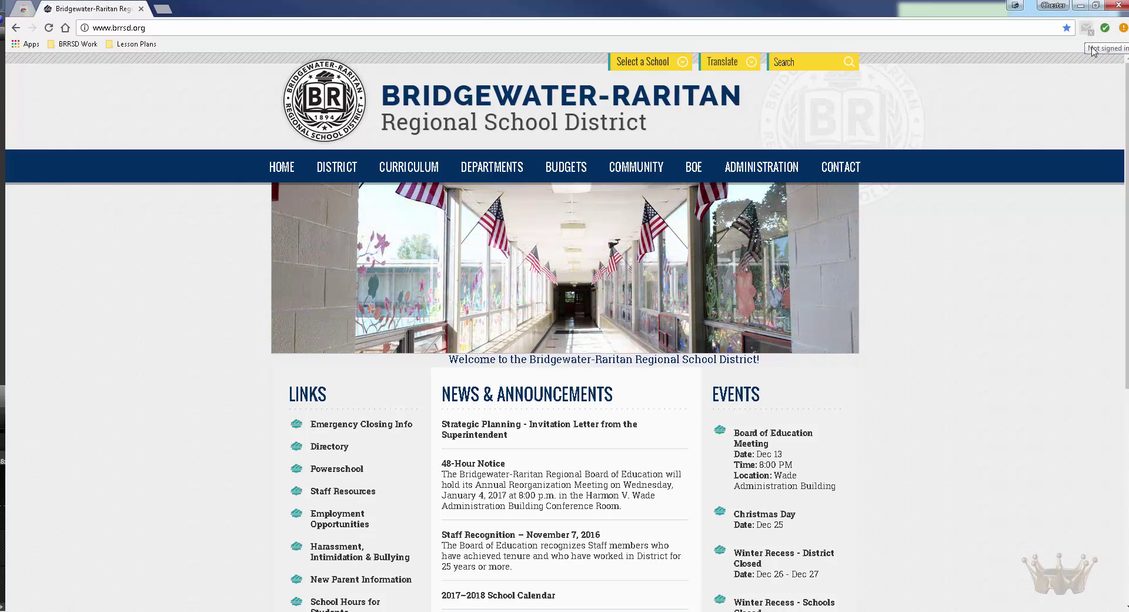
pyautogui.click(1086, 28)
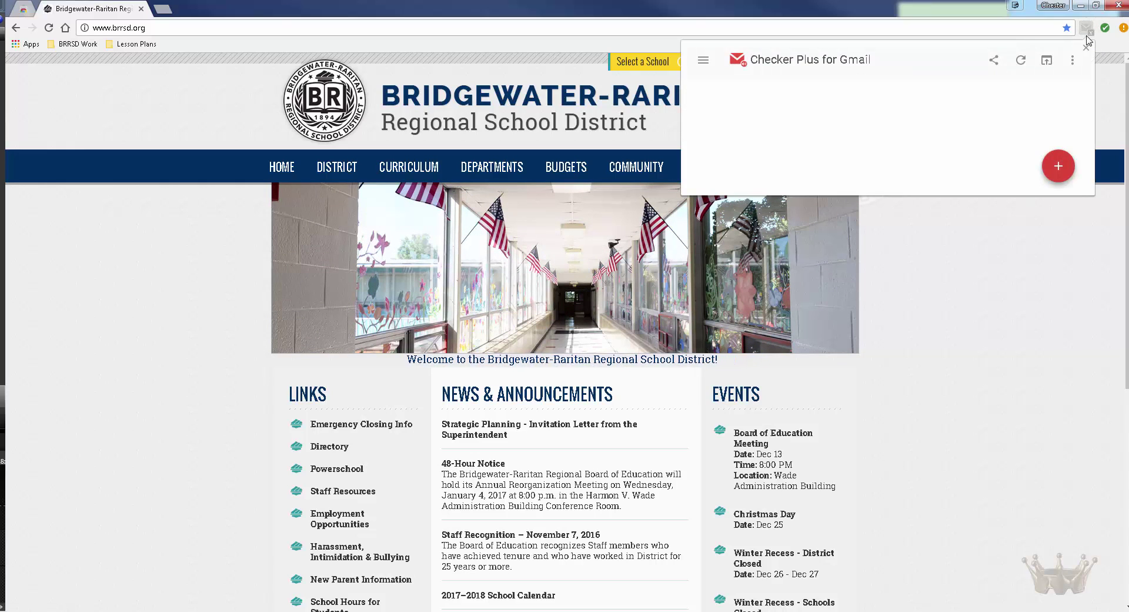
pyautogui.click(969, 142)
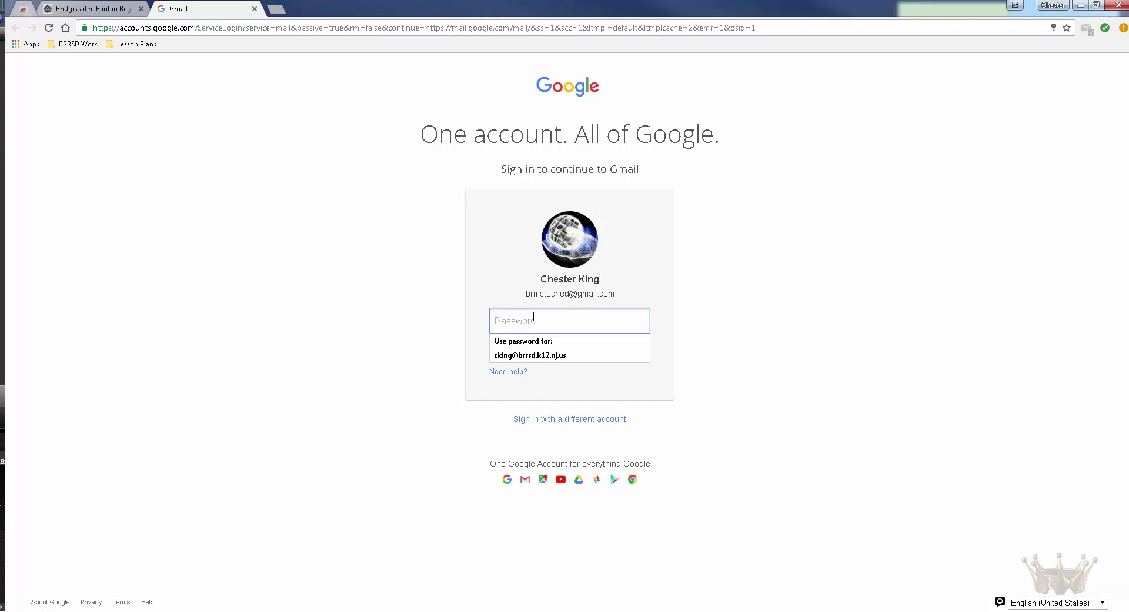
pyautogui.write('••')
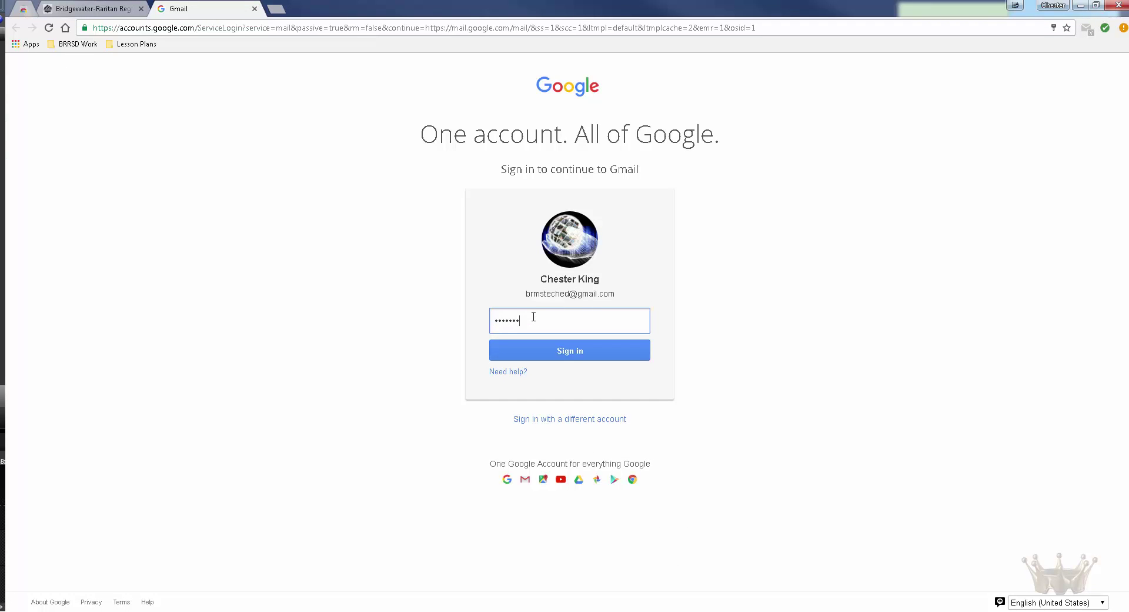
pyautogui.click(560, 353)
pyautogui.write('•')
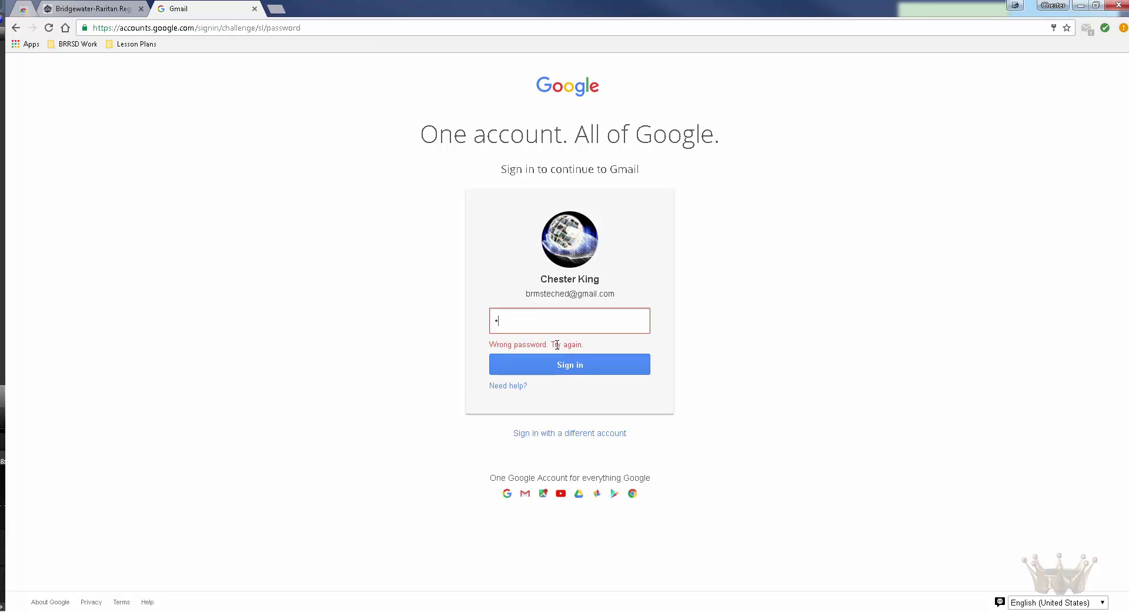
pyautogui.write('•')
pyautogui.click(564, 366)
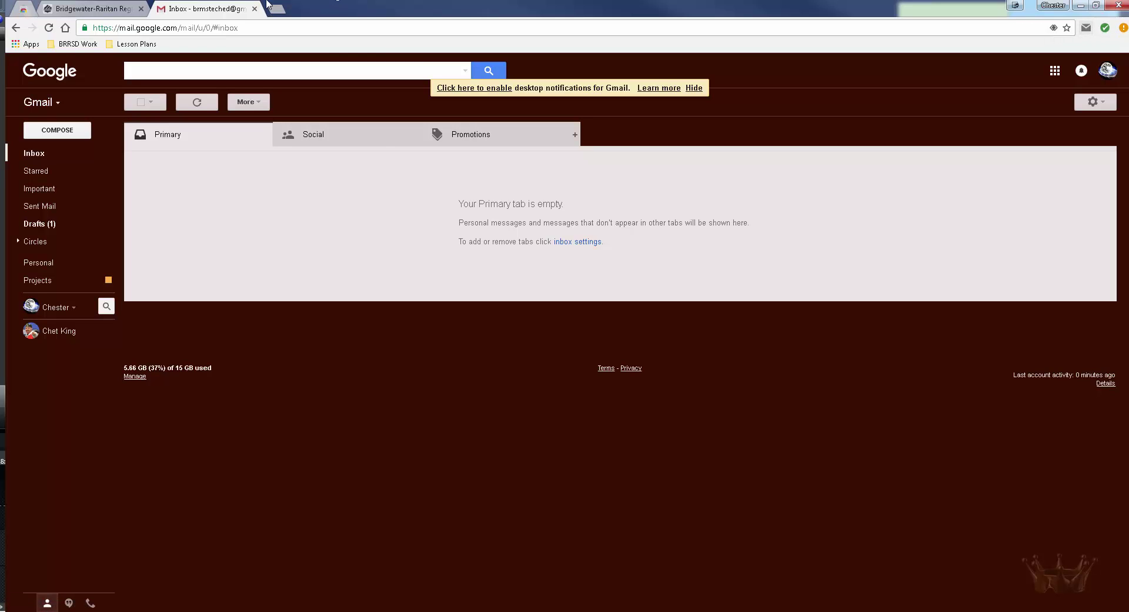
pyautogui.click(29, 11)
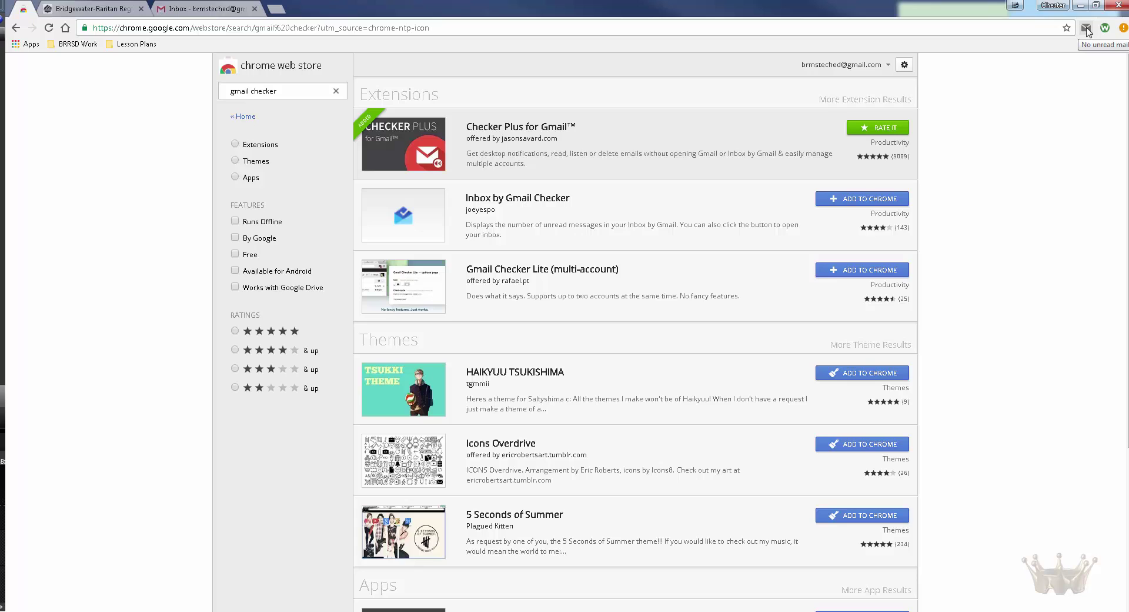
# Step: Confirm the Gmail account in the Checker Plus panel and select the old store search text
pyautogui.click(1086, 30)
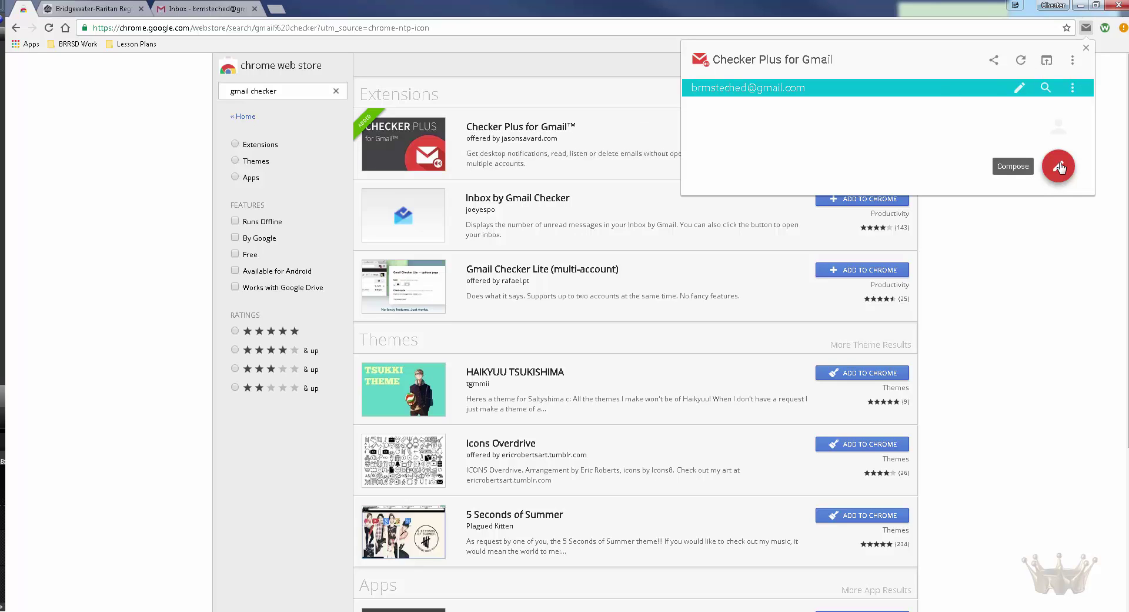
pyautogui.click(1050, 247)
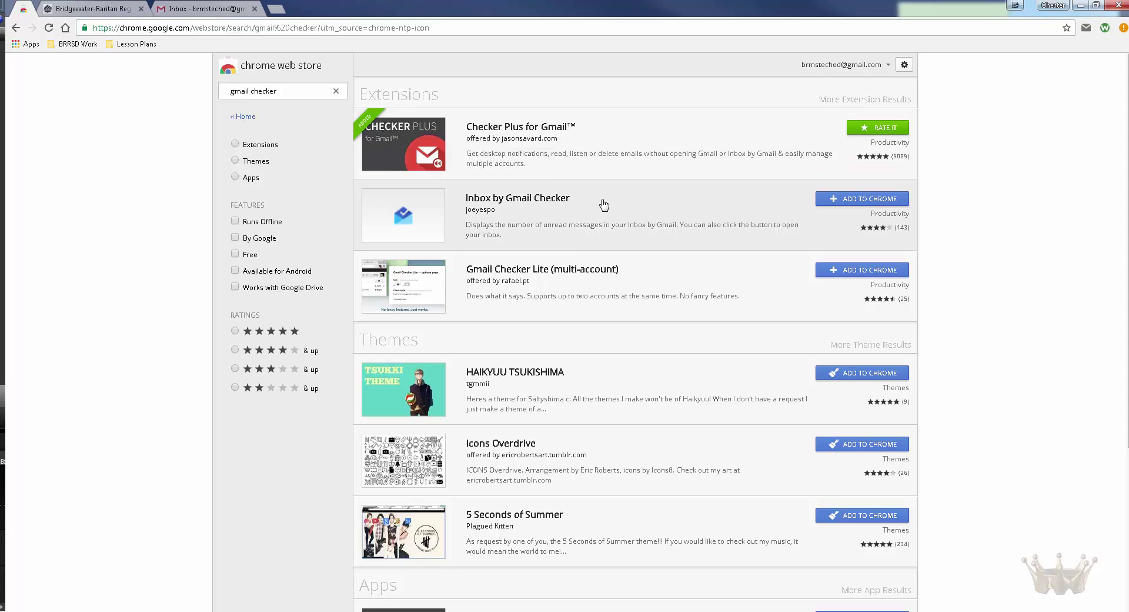
pyautogui.moveTo(290, 92); pyautogui.dragTo(235, 88)
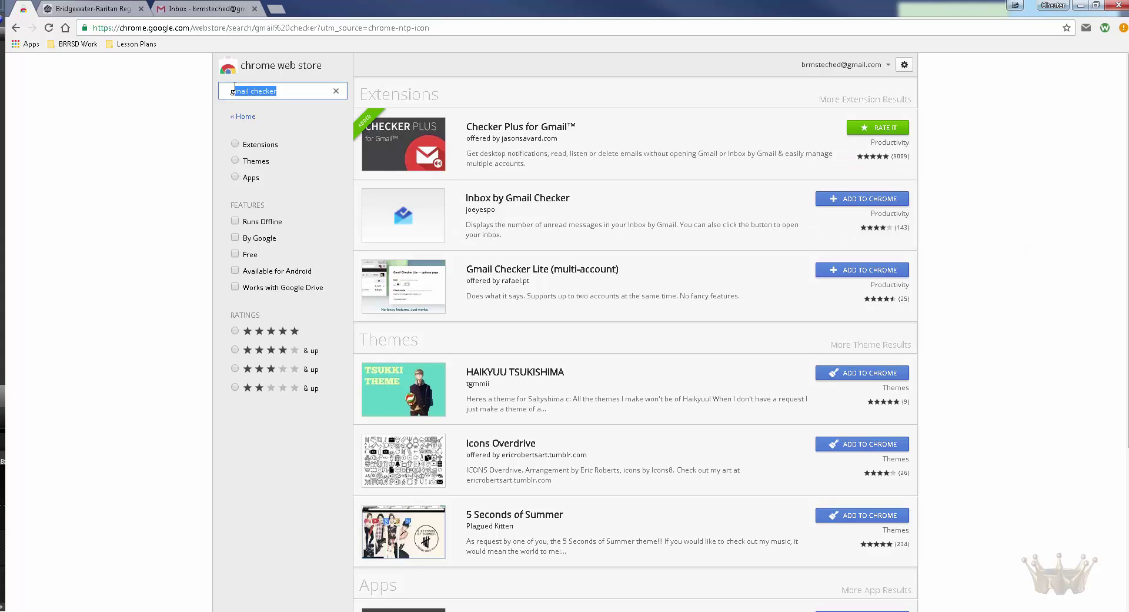
# Step: Search the store for 'tab re' and add Tab Resize – split screen layouts to Chrome
pyautogui.press('BackSpace')
pyautogui.press('BackSpace')
pyautogui.write('tab re')
pyautogui.press('Return')
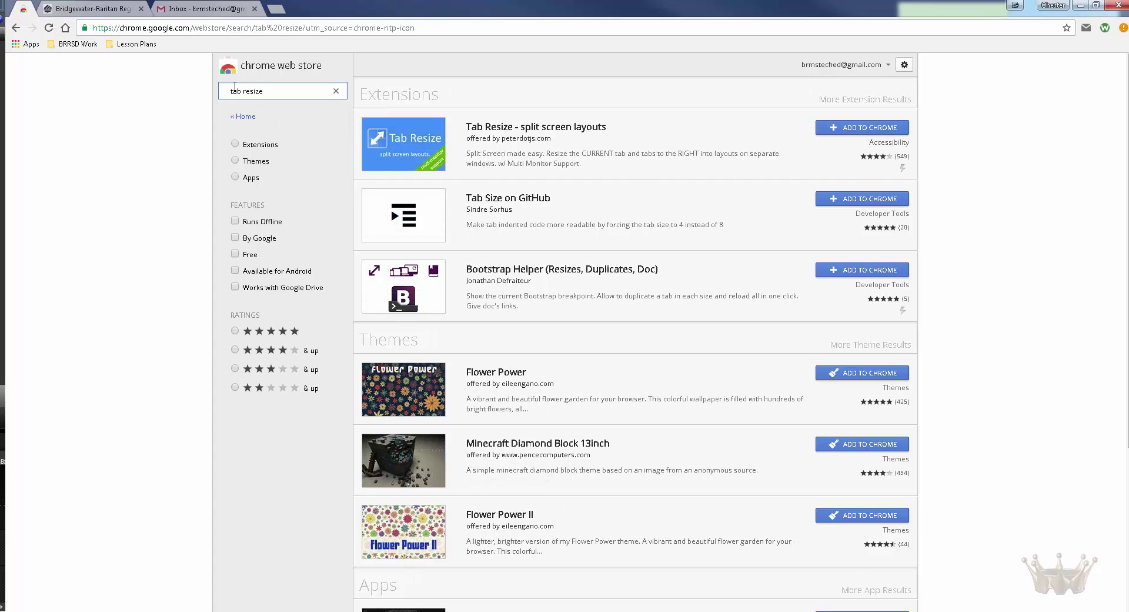
pyautogui.click(850, 130)
pyautogui.click(590, 140)
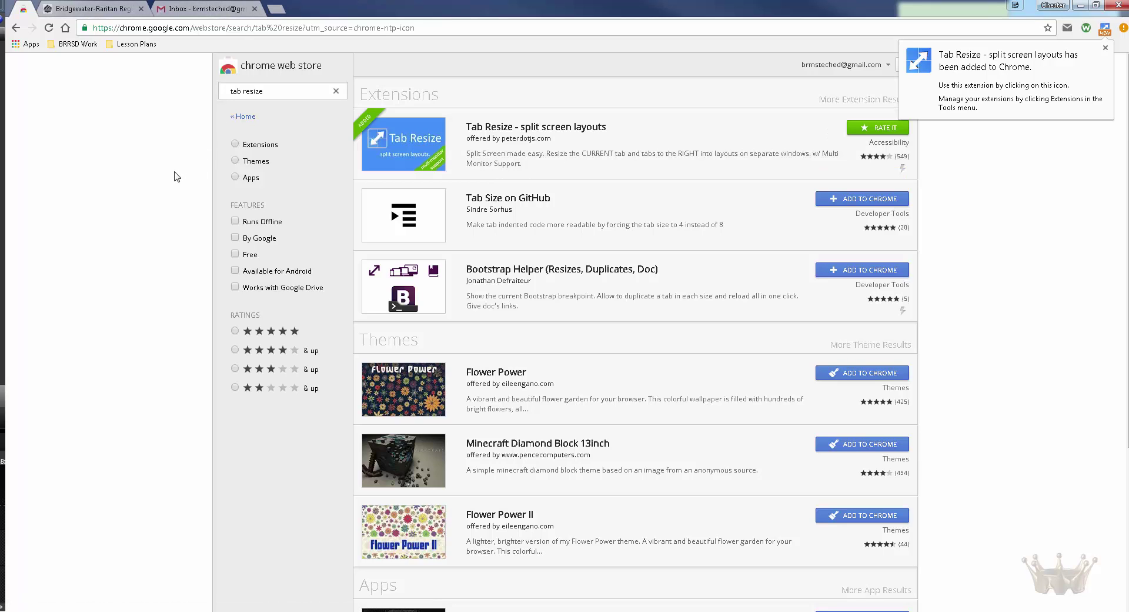
pyautogui.click(1044, 172)
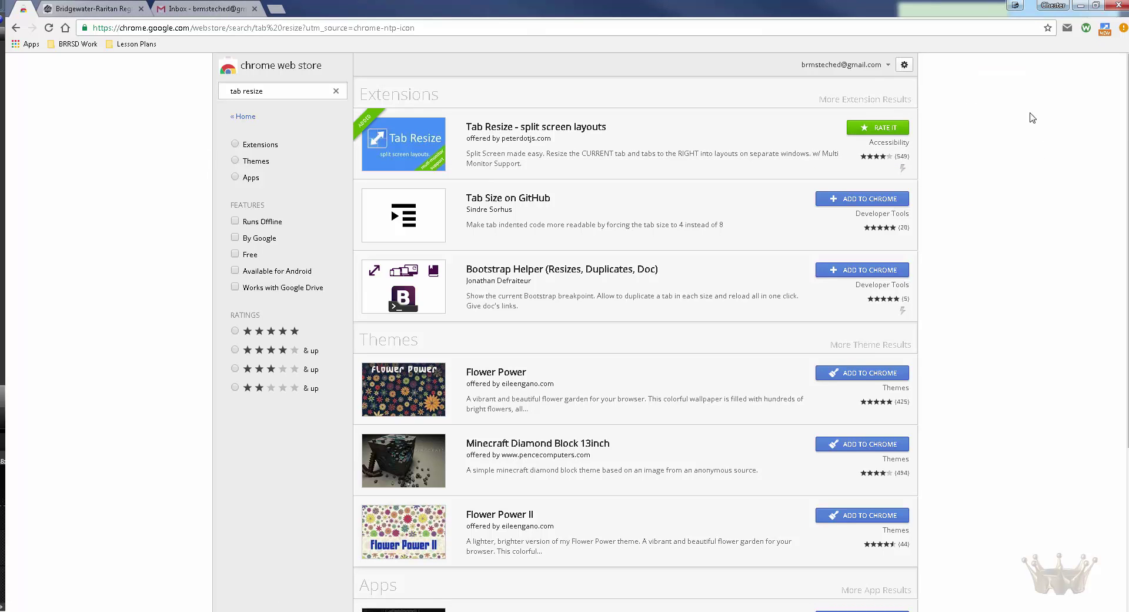
pyautogui.click(276, 9)
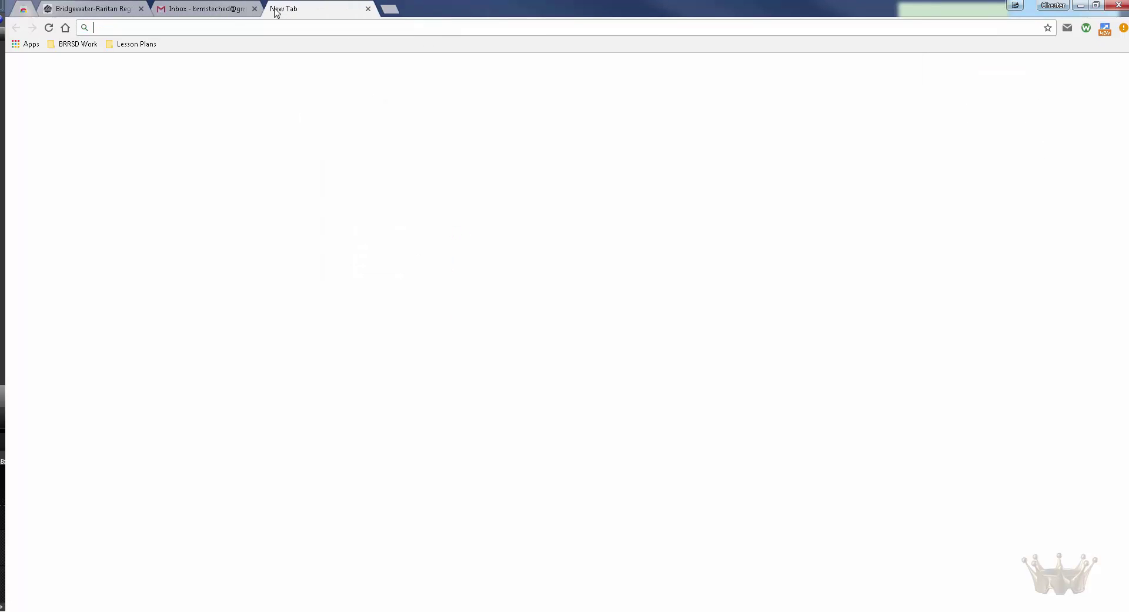
# Step: Open the Day 1 bookmark from Lesson Plans and tile the tabs in Tab Resize's 2x2 layout
pyautogui.click(135, 44)
pyautogui.click(131, 59)
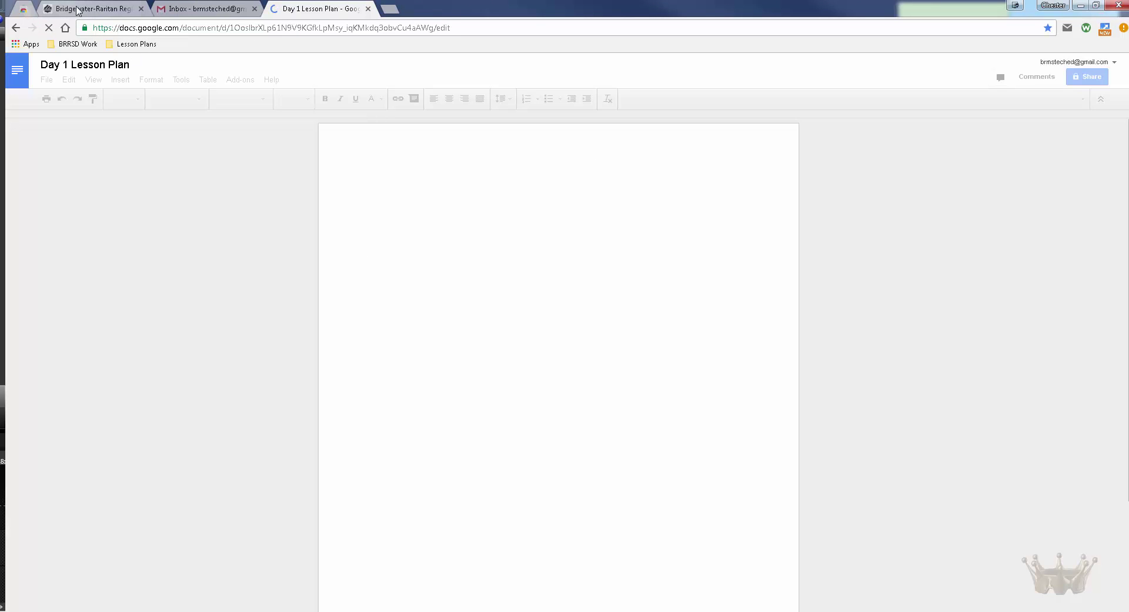
pyautogui.click(21, 10)
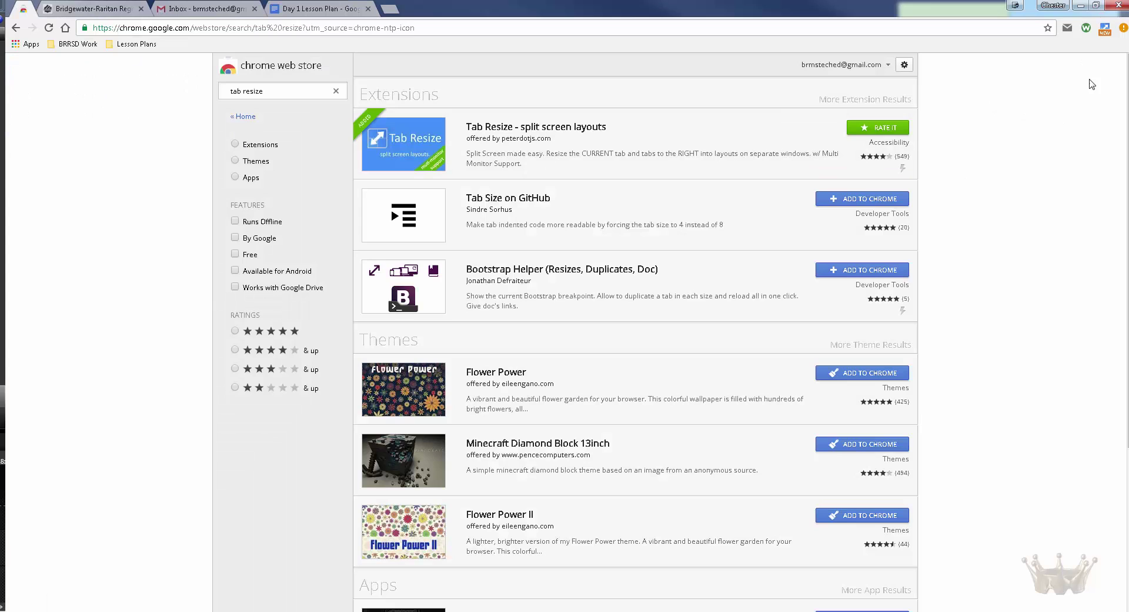
pyautogui.click(1105, 29)
pyautogui.click(907, 318)
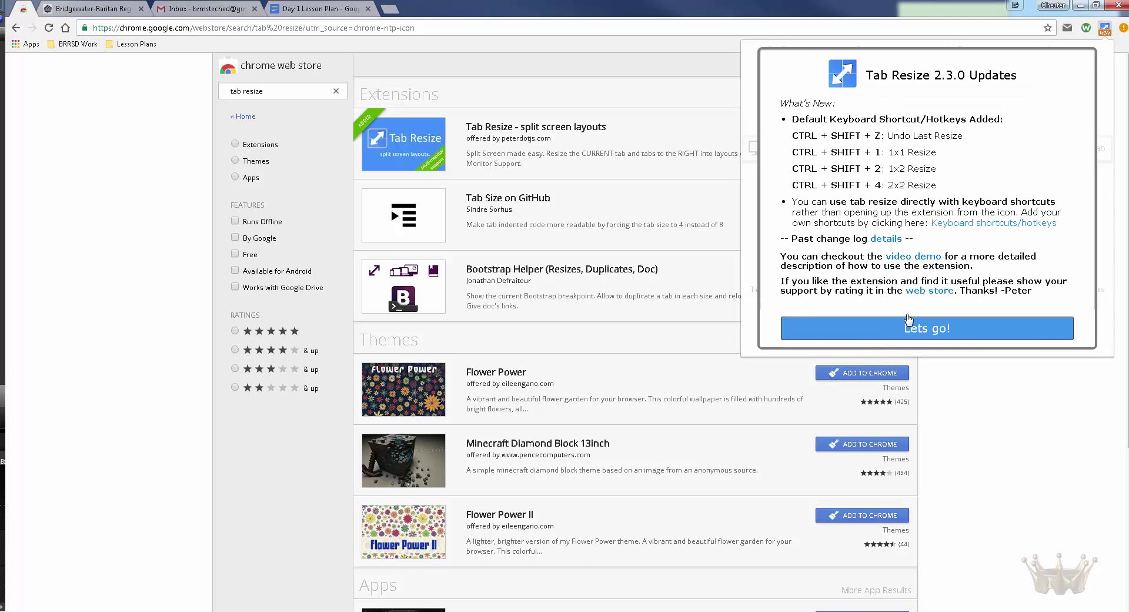
pyautogui.click(909, 321)
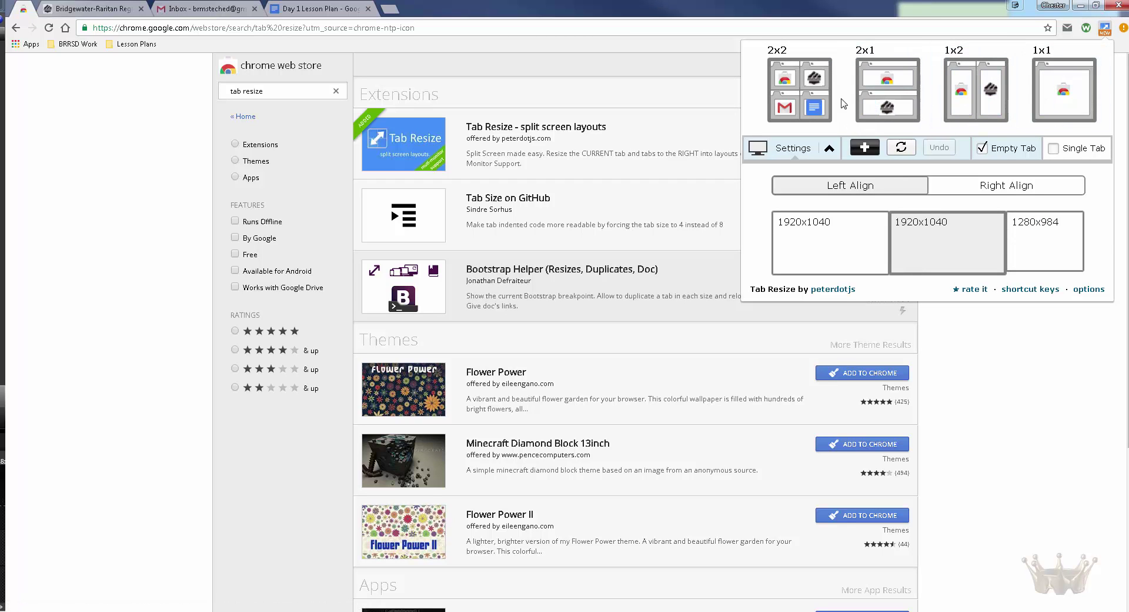
pyautogui.click(810, 104)
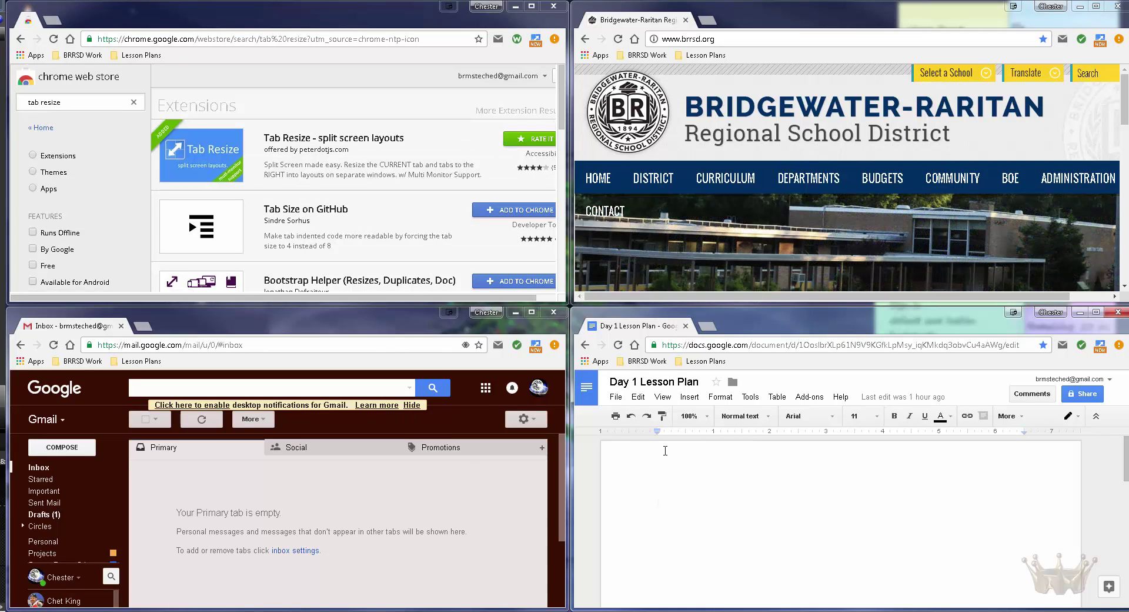
# Step: Merge the lesson plan, Gmail and district site windows into the Web Store window, then maximize it
pyautogui.scroll(-3, 386, 191)
pyautogui.scroll(2, 386, 194)
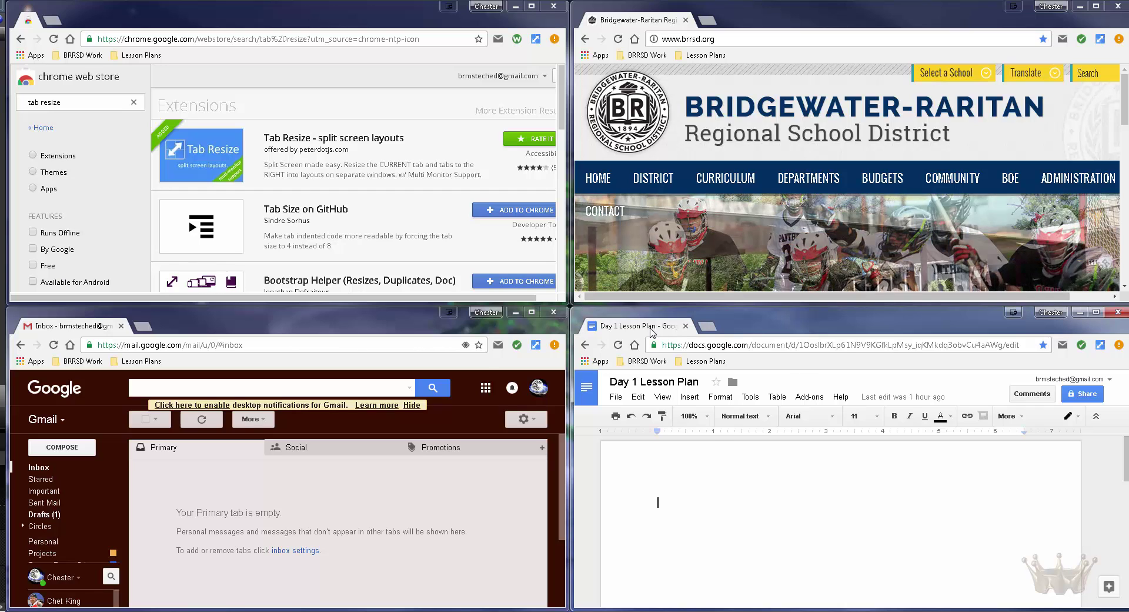
pyautogui.moveTo(602, 313); pyautogui.dragTo(263, 37)
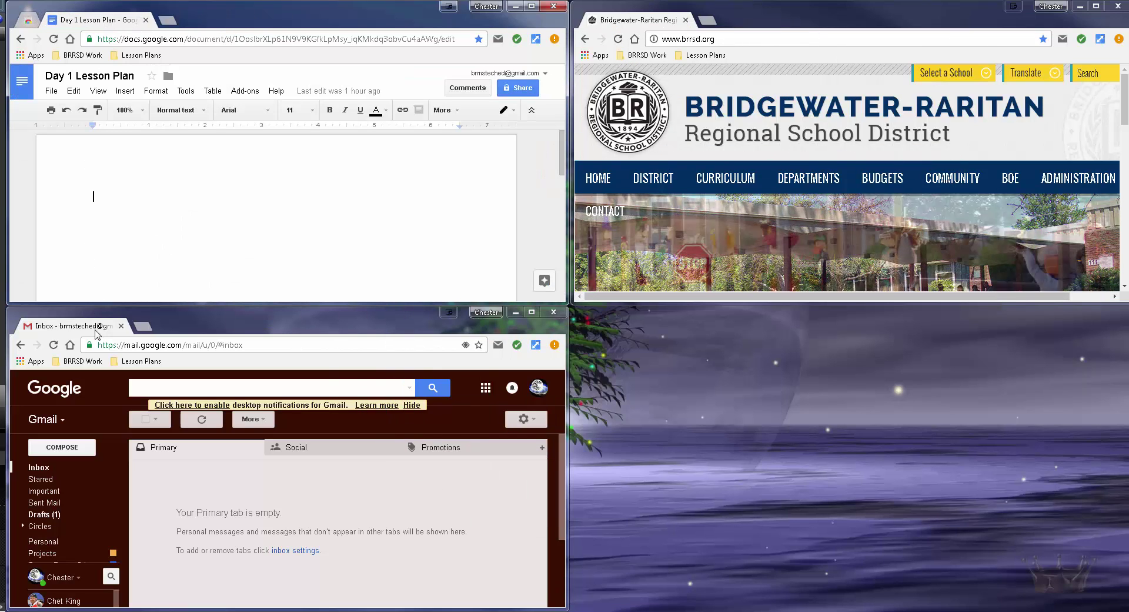
pyautogui.moveTo(96, 331); pyautogui.dragTo(209, 22)
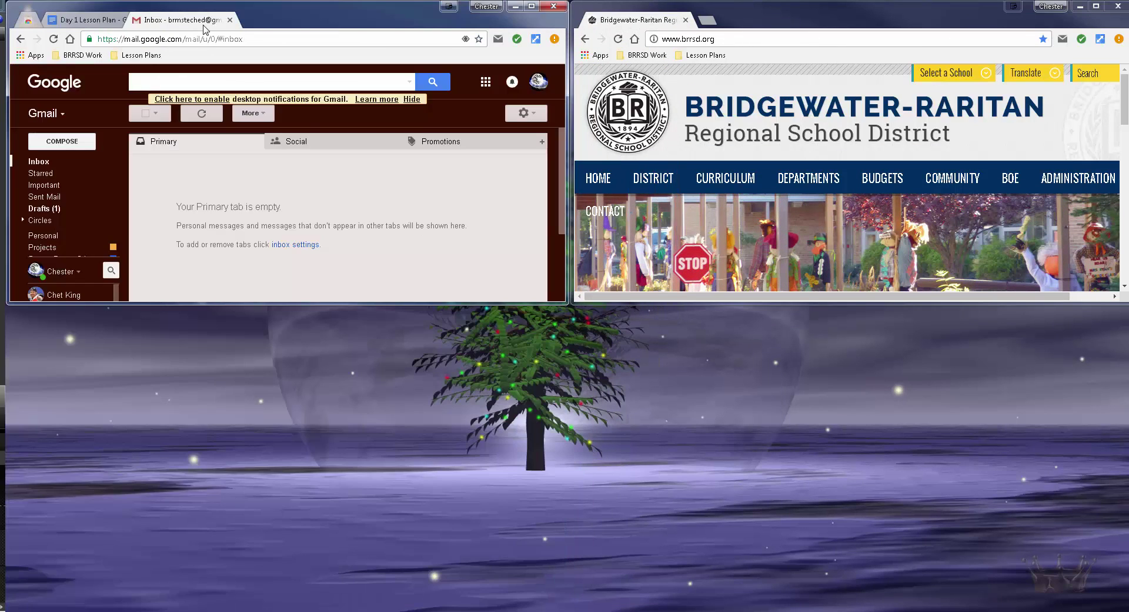
pyautogui.moveTo(608, 19); pyautogui.dragTo(323, 19)
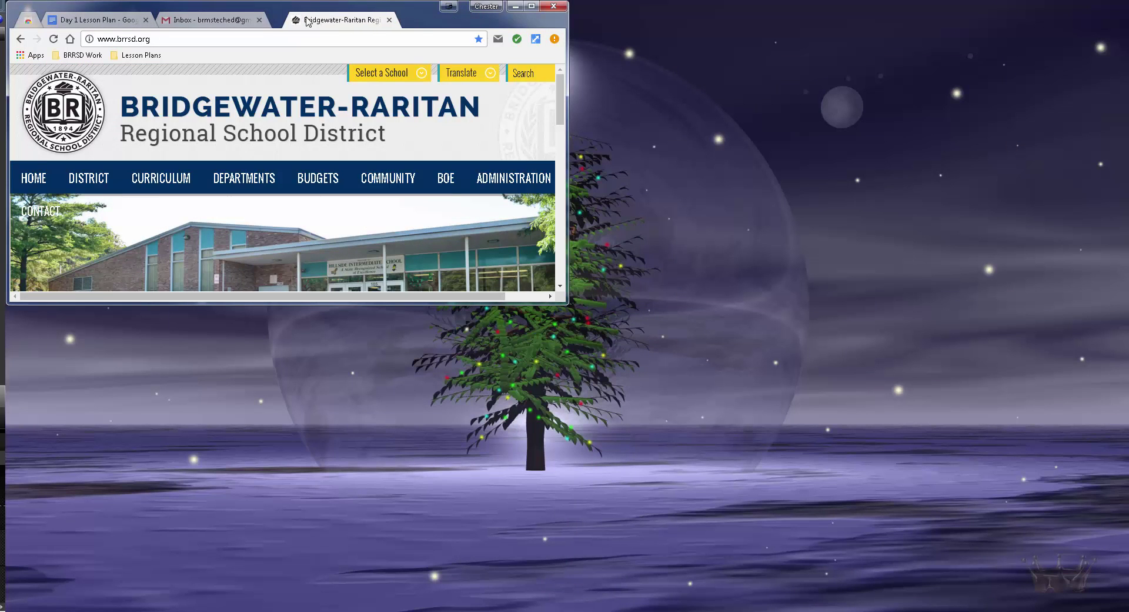
pyautogui.click(530, 7)
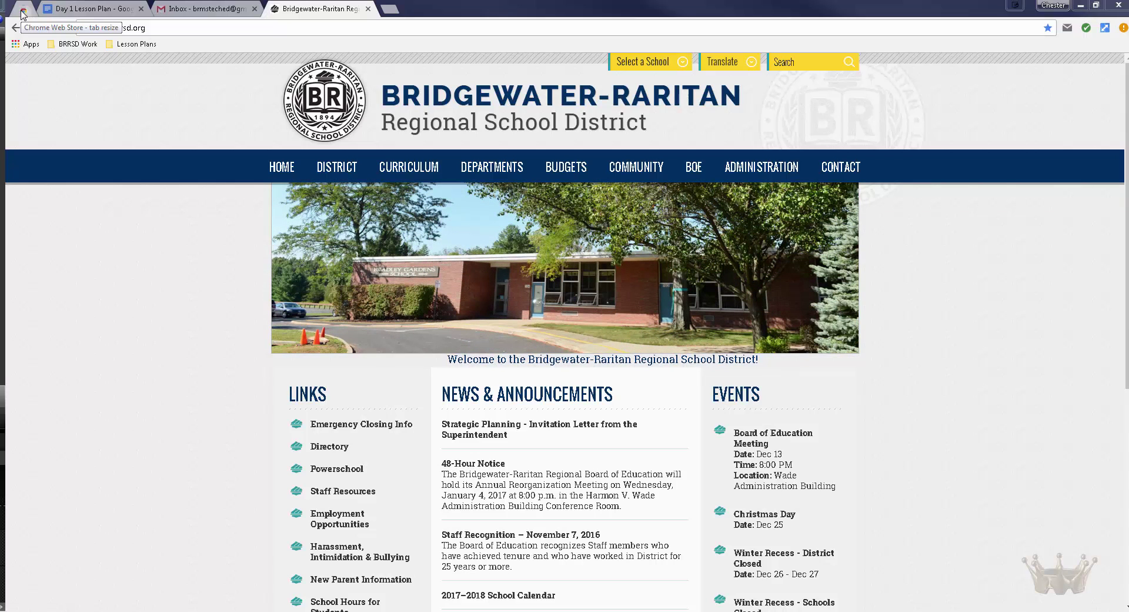
# Step: Filter the Web Store tab resize results to 5-star ratings, then go to Chrome's Apps page
pyautogui.click(22, 11)
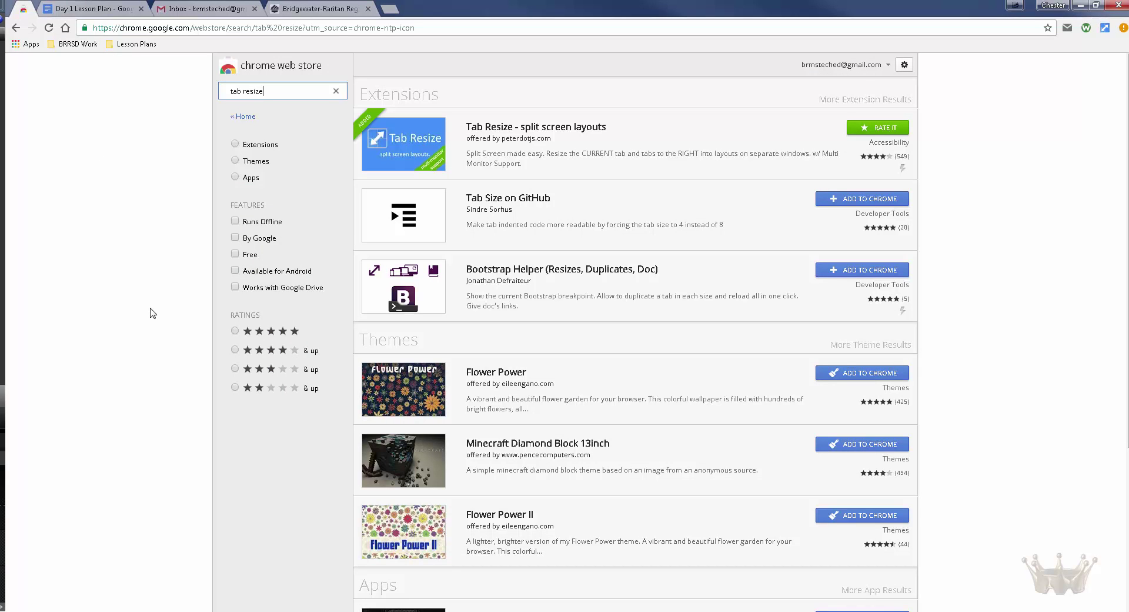
pyautogui.click(234, 332)
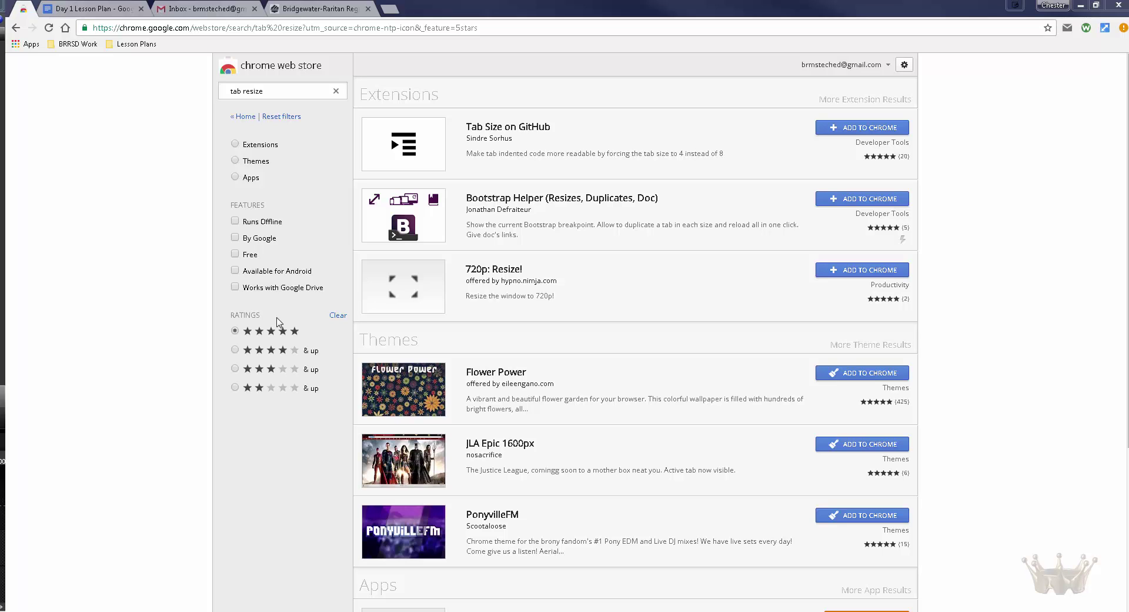
pyautogui.click(35, 45)
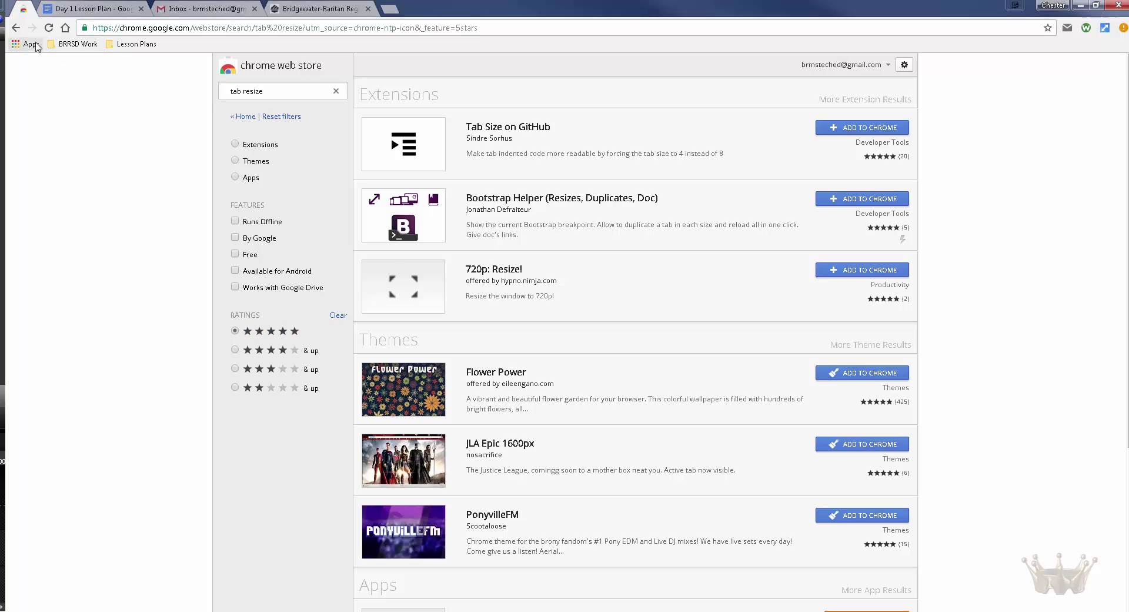